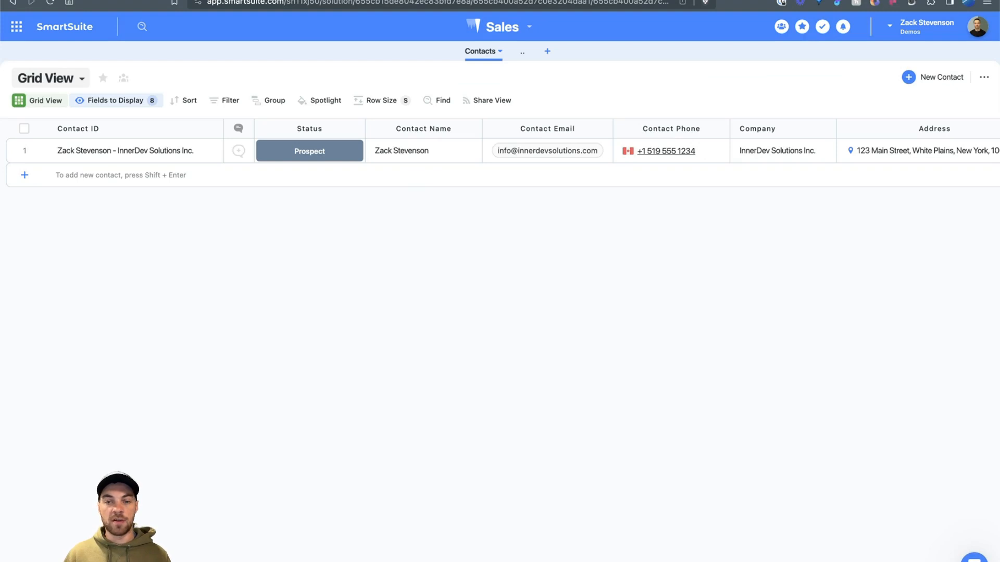
Step: Browse the Contacts table and look over one contact's full record
scroll(611, 151, right, 3)
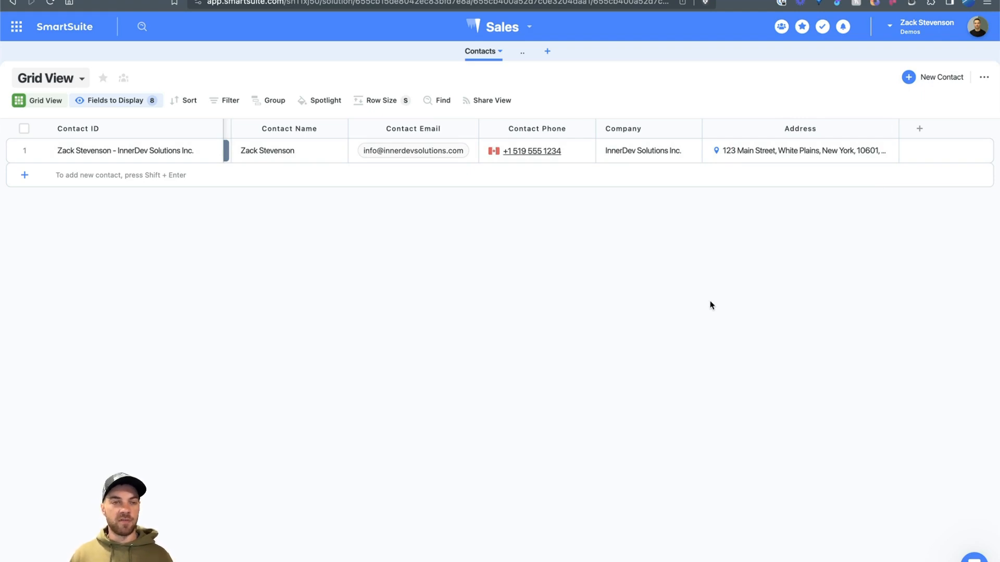
scroll(638, 352, left, 3)
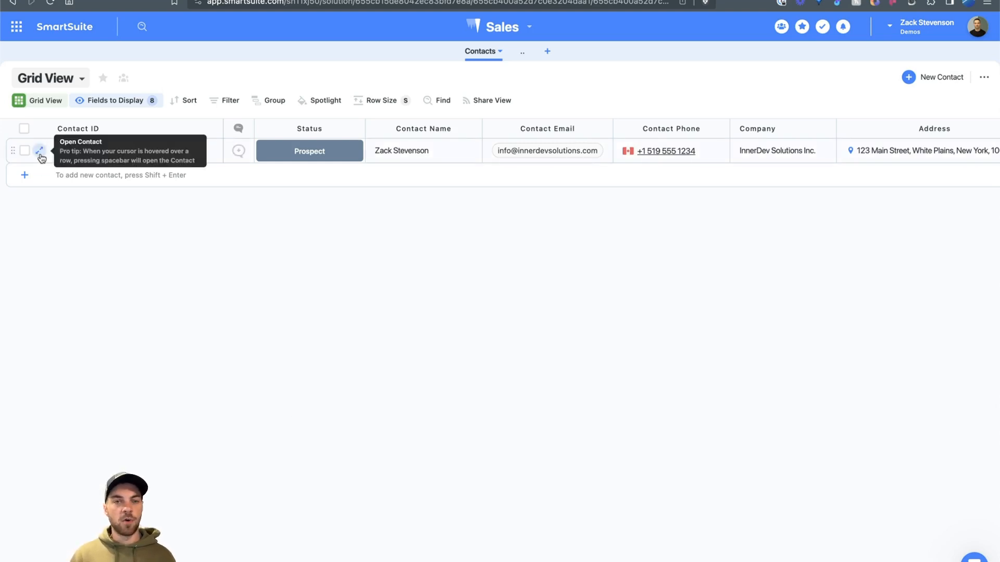
click(40, 153)
scroll(443, 268, down, 5)
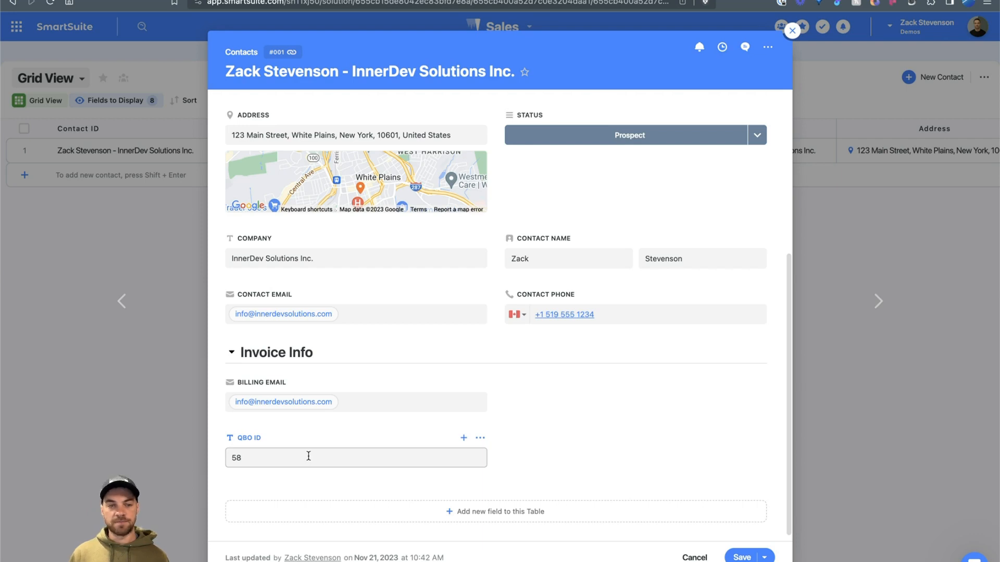
key(Escape)
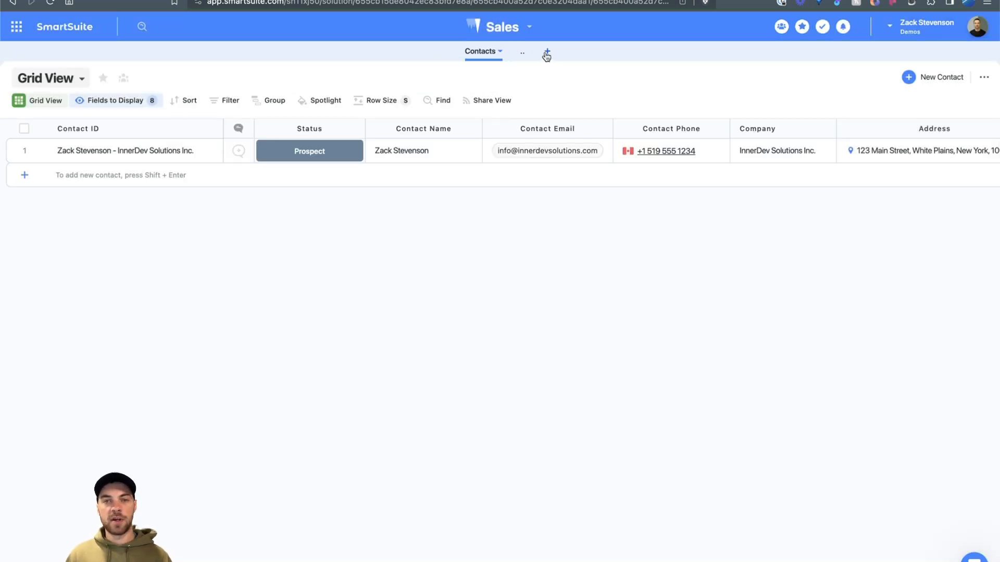
Step: Create a blank table named 'Invoices' whose records are called 'Invoice'
click(547, 54)
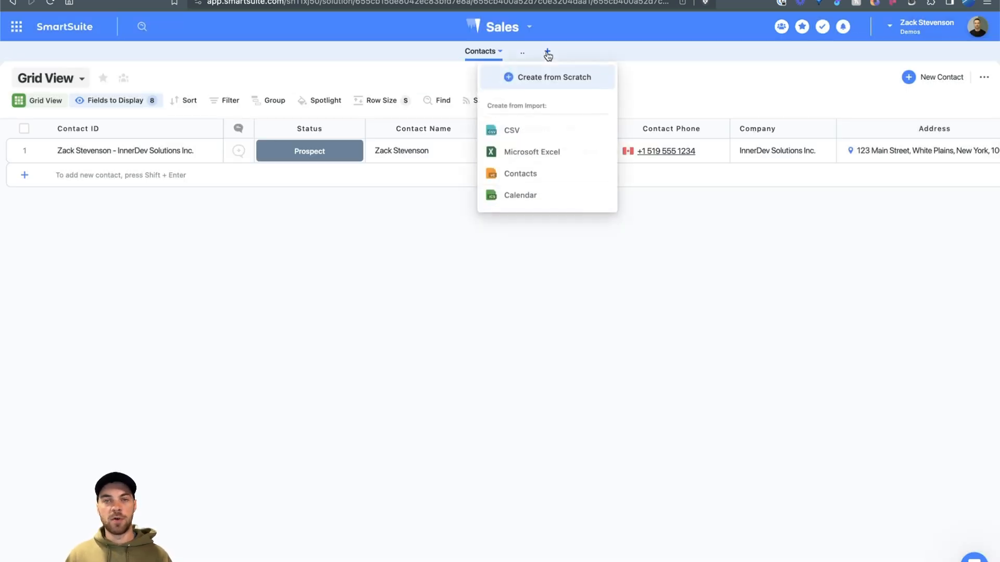
click(555, 78)
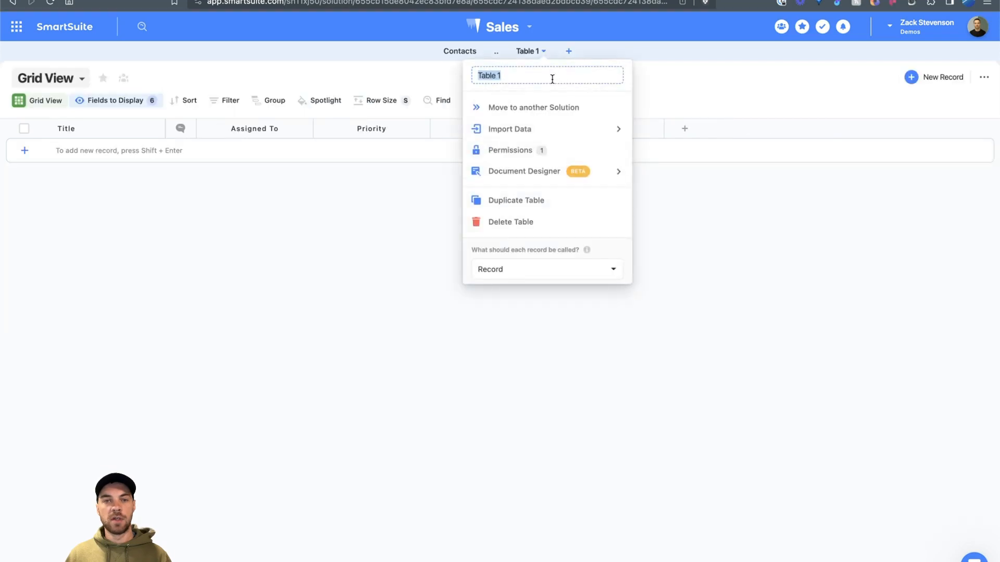
text(Invoices)
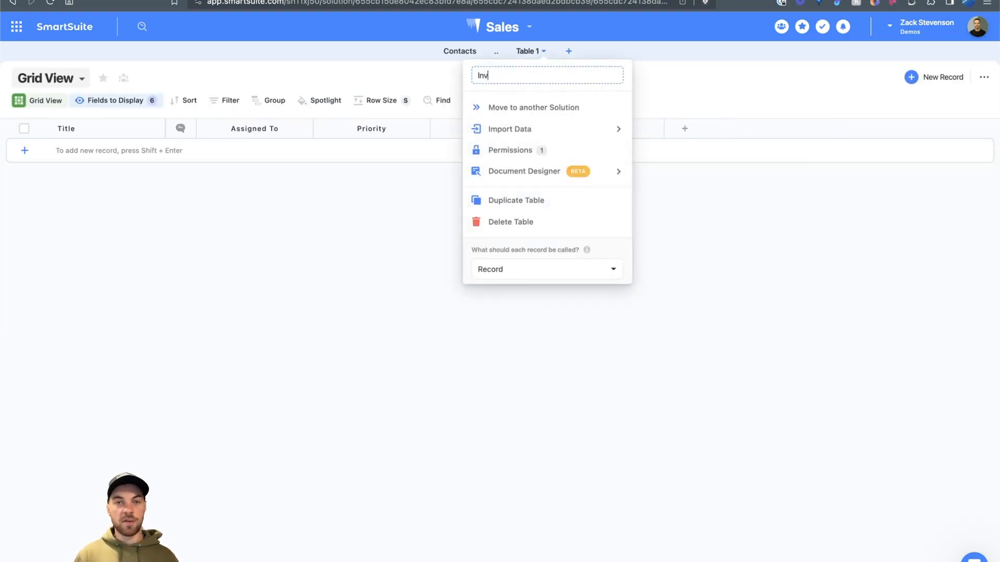
key(BackSpace)
key(BackSpace)
text(es)
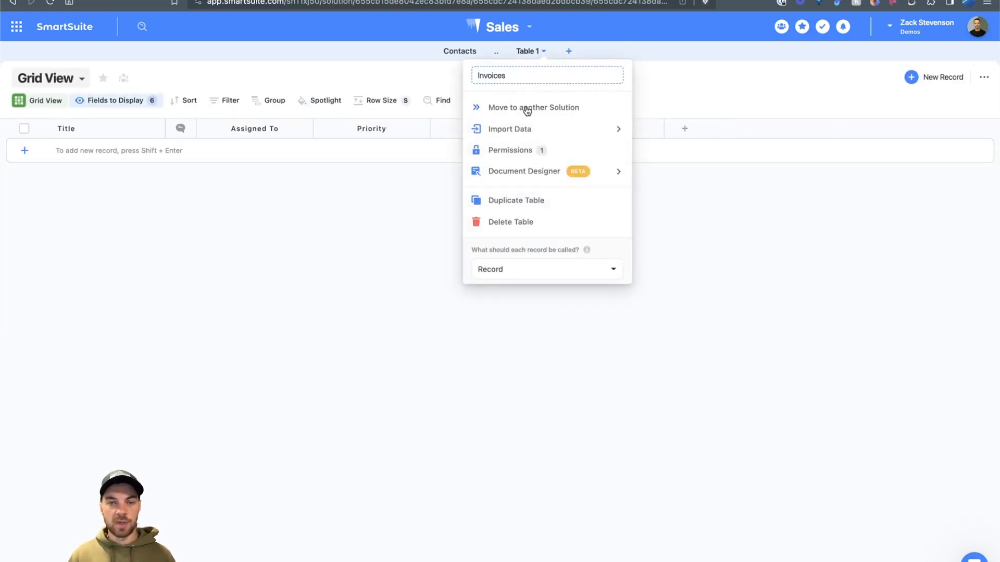
click(542, 271)
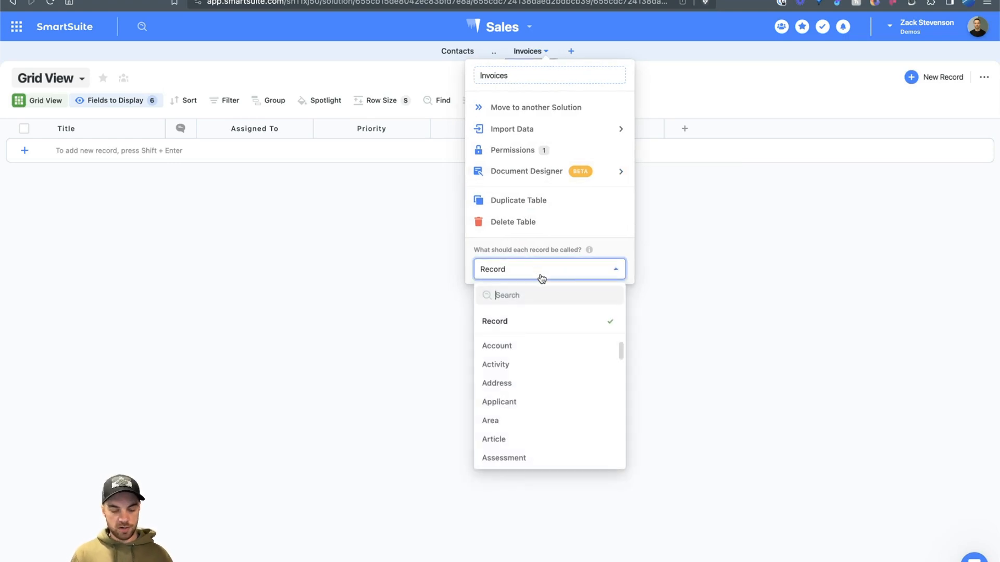
text(invoi)
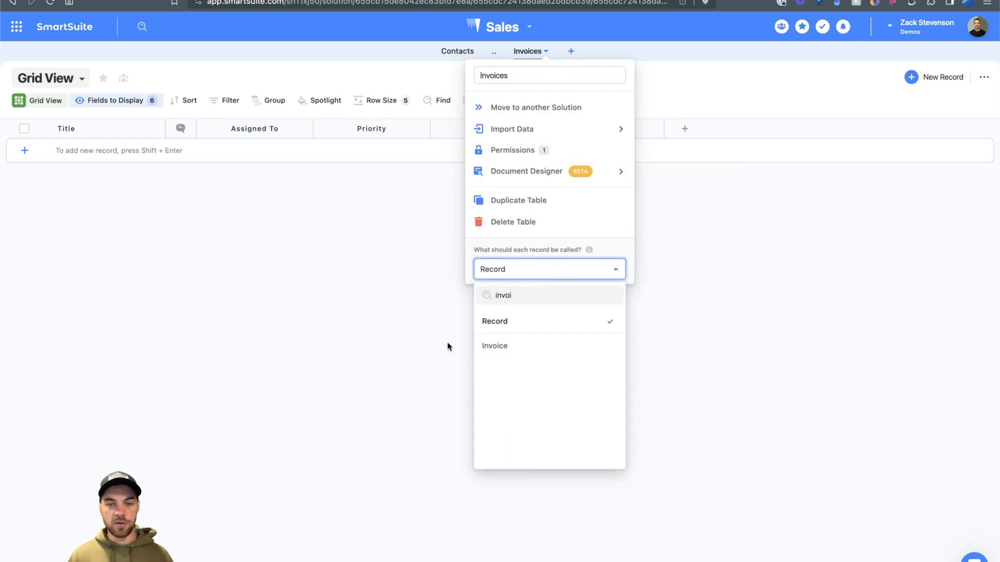
click(511, 349)
click(576, 303)
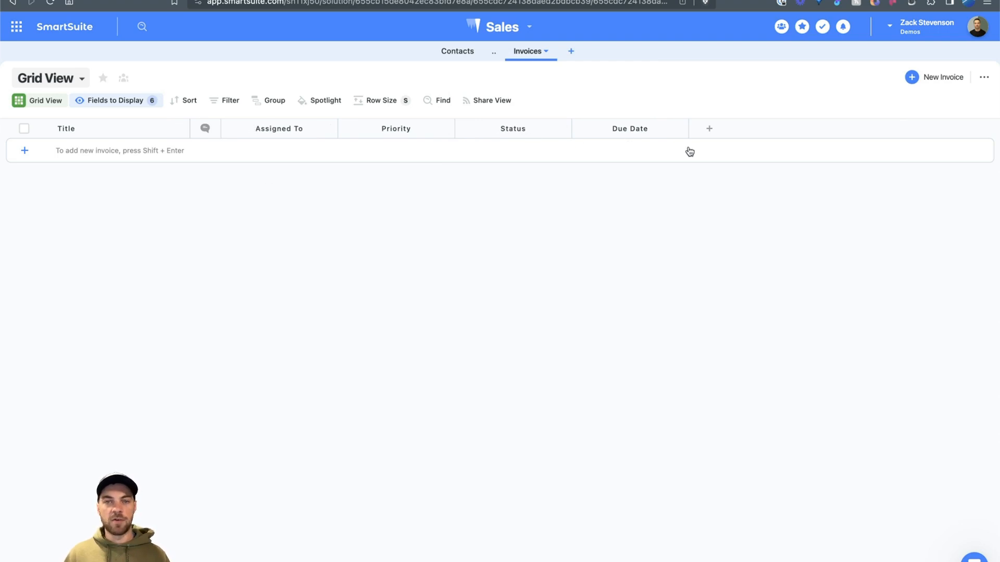
Step: Delete the Priority and Assigned To fields from the Invoices table
click(399, 126)
click(401, 422)
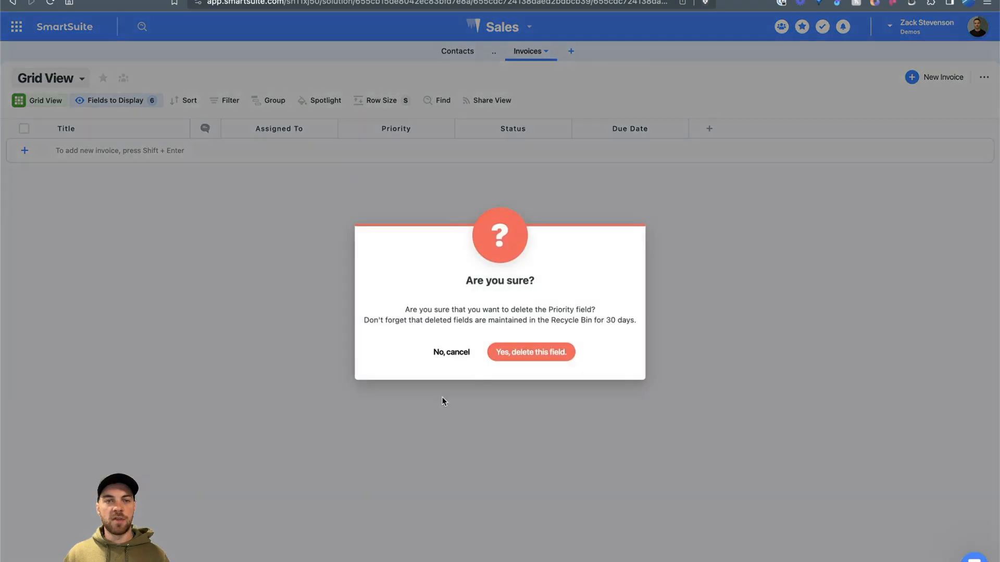
click(500, 353)
click(268, 130)
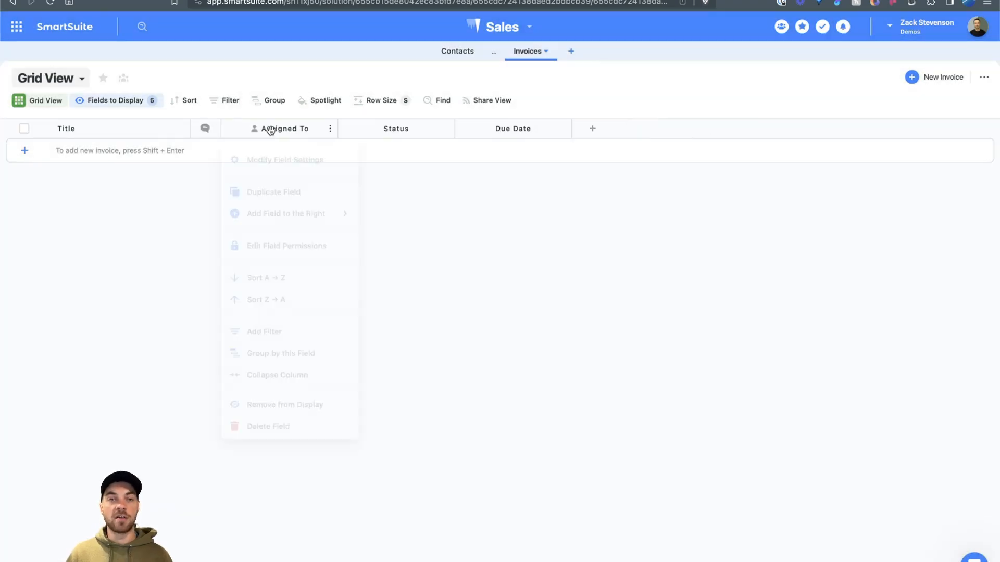
click(300, 424)
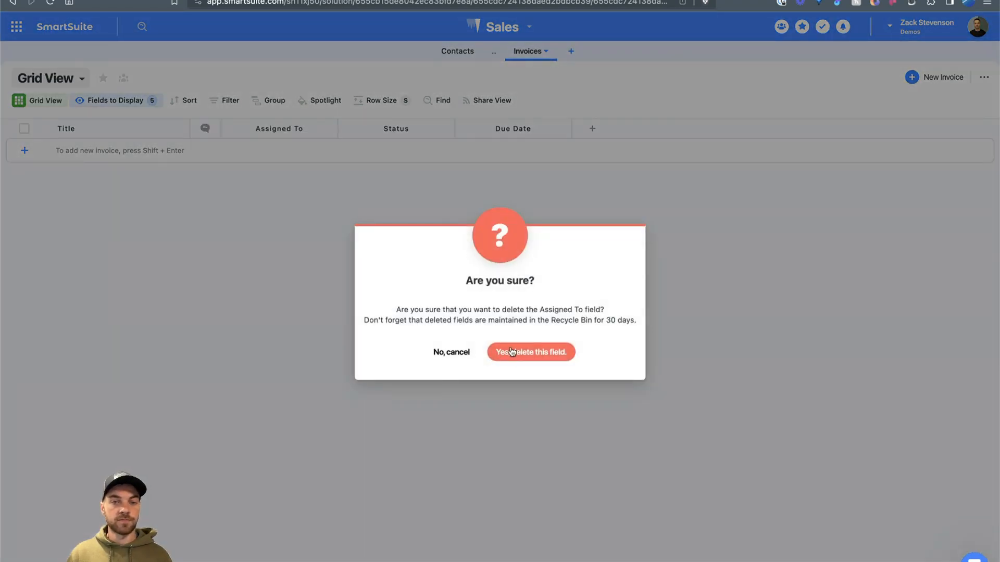
click(510, 351)
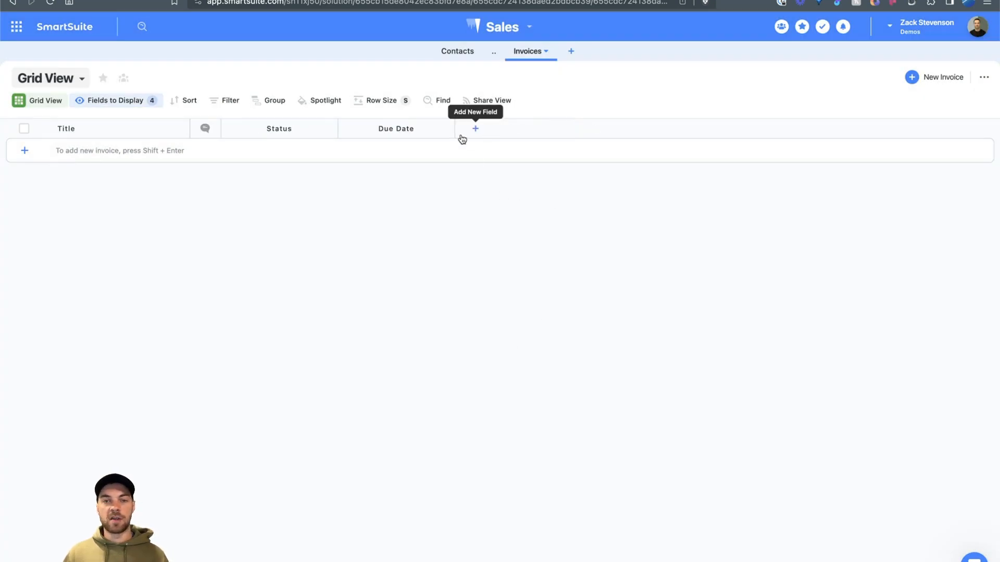
Step: Add a Linked Record field that links invoices to the Contacts table
click(474, 130)
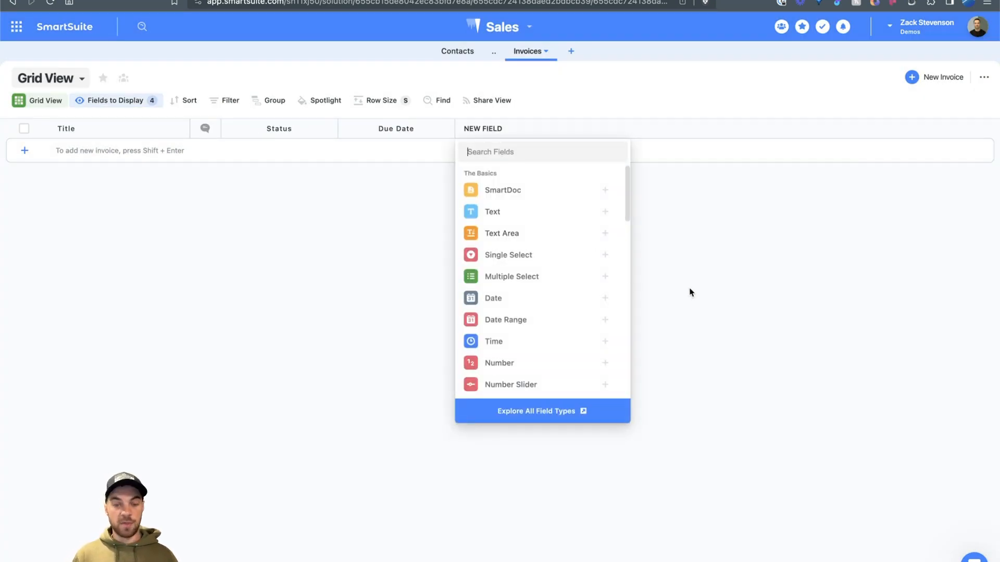
text(link)
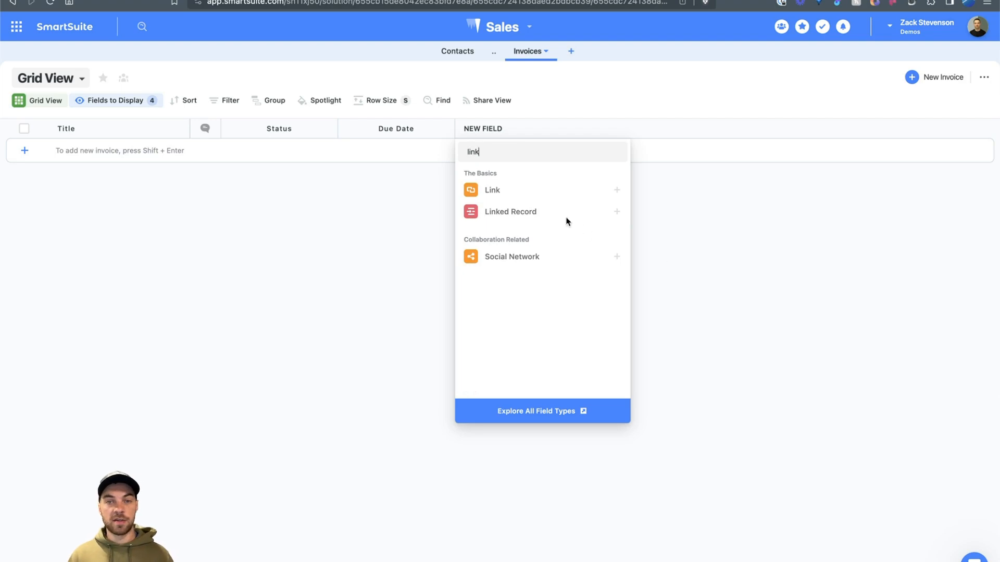
click(554, 211)
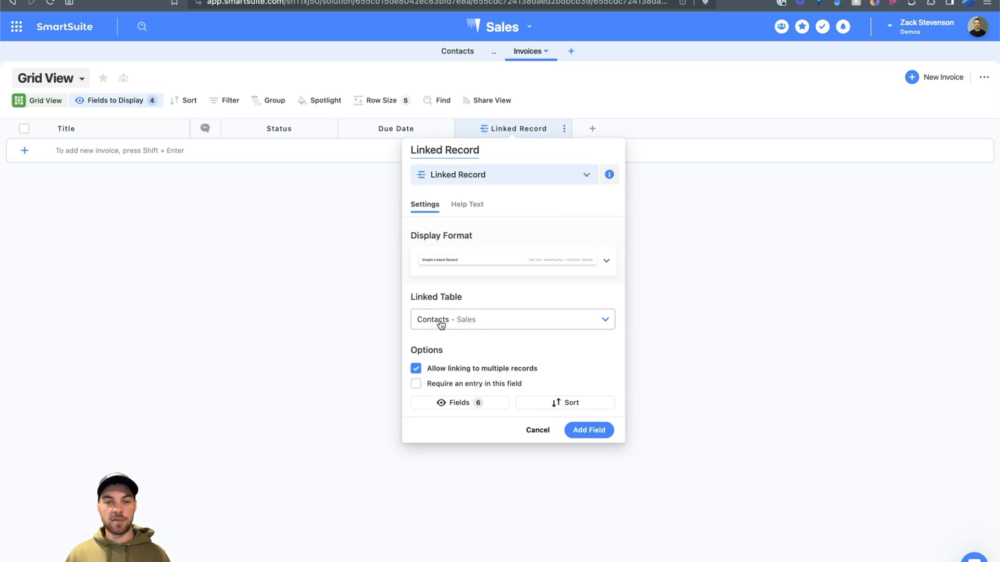
click(583, 433)
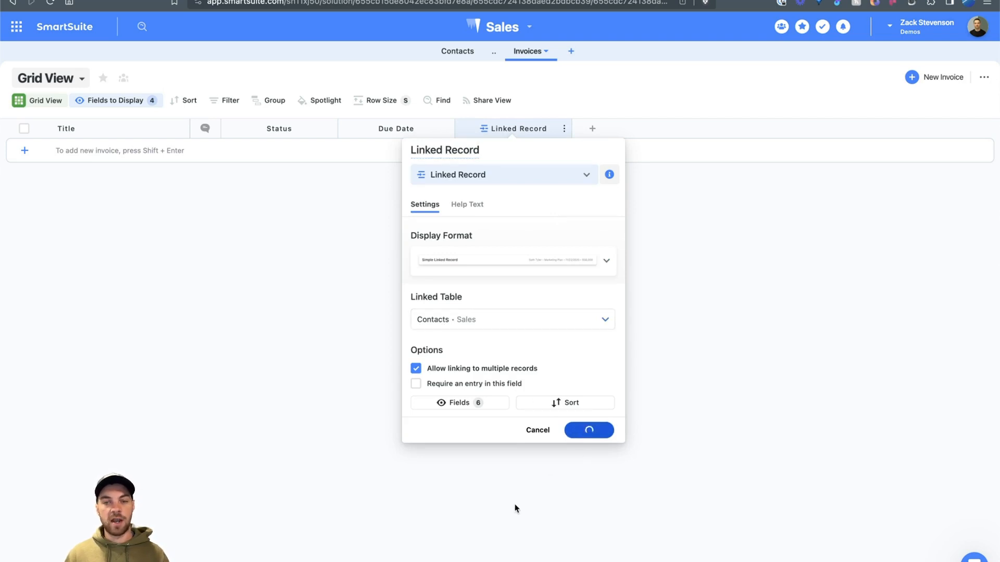
Step: In Status settings, rename Ready for Review to 'Draft' (light blue) and Complete to 'Paid'
click(276, 131)
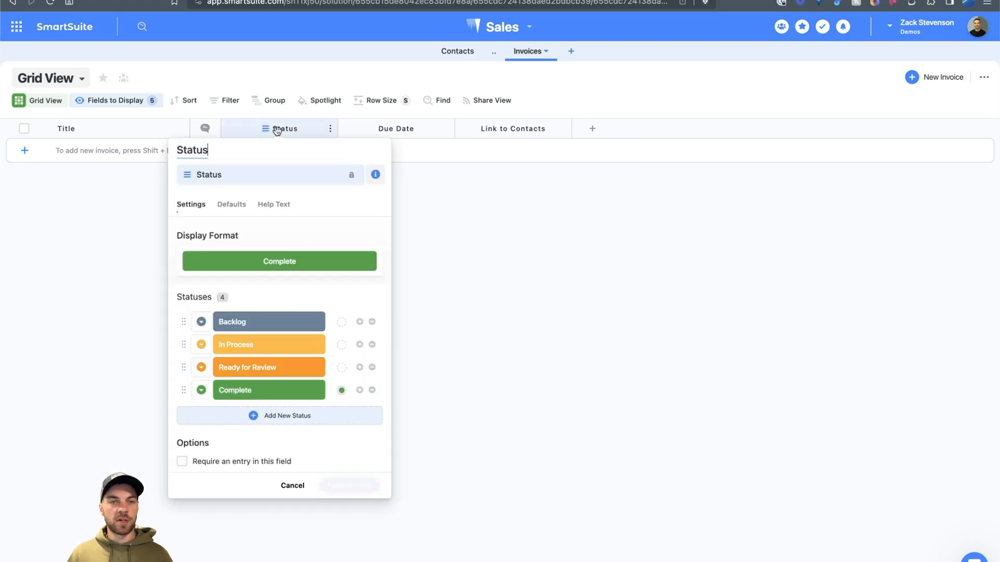
click(255, 322)
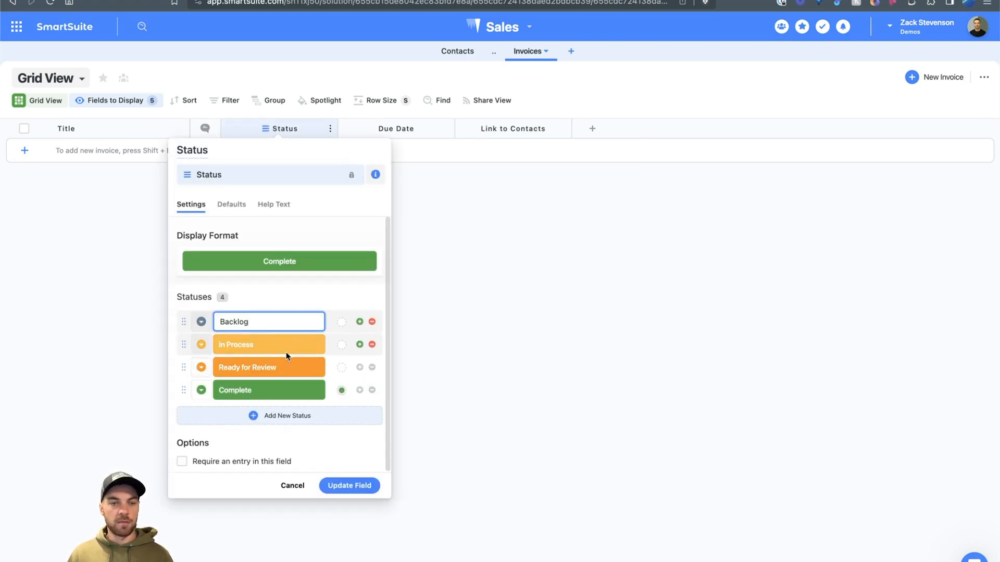
click(285, 371)
key(super+a)
text(Draft)
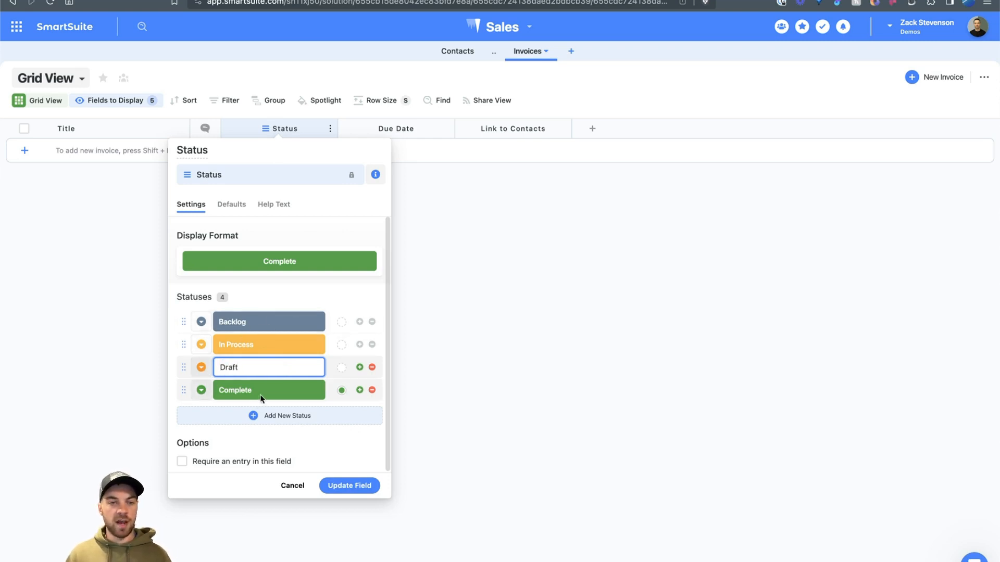
click(267, 390)
key(super+a)
text(Paid)
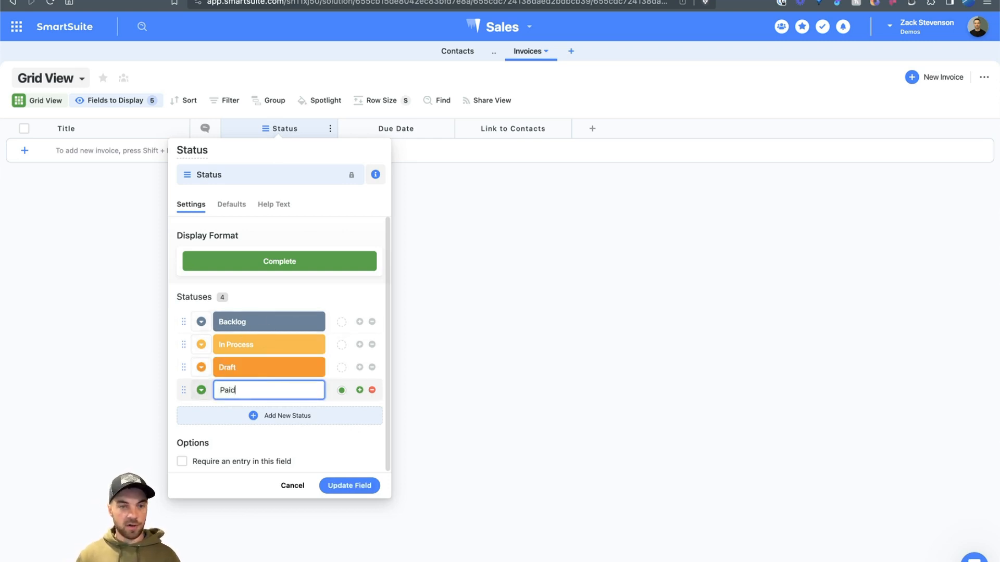
click(201, 367)
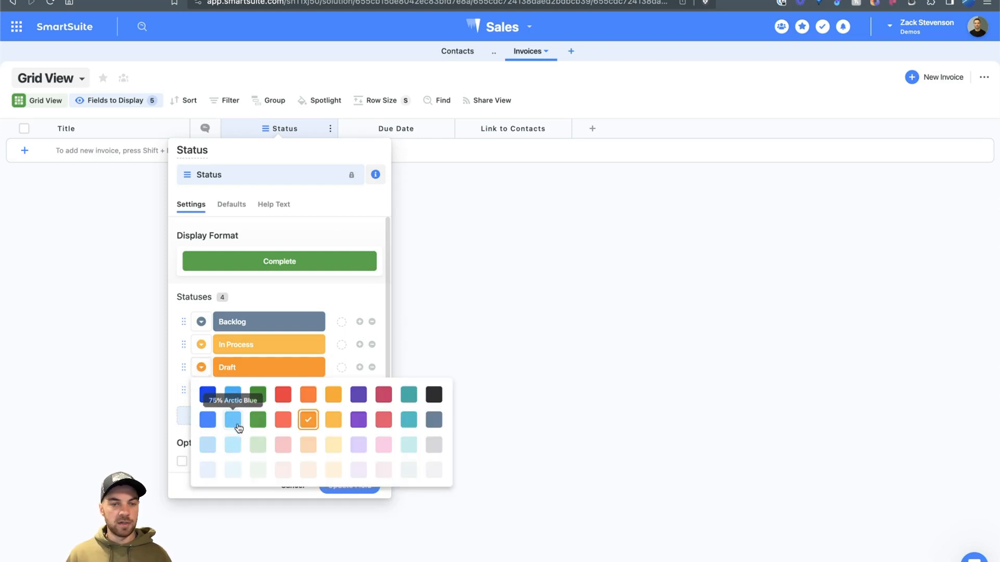
click(232, 417)
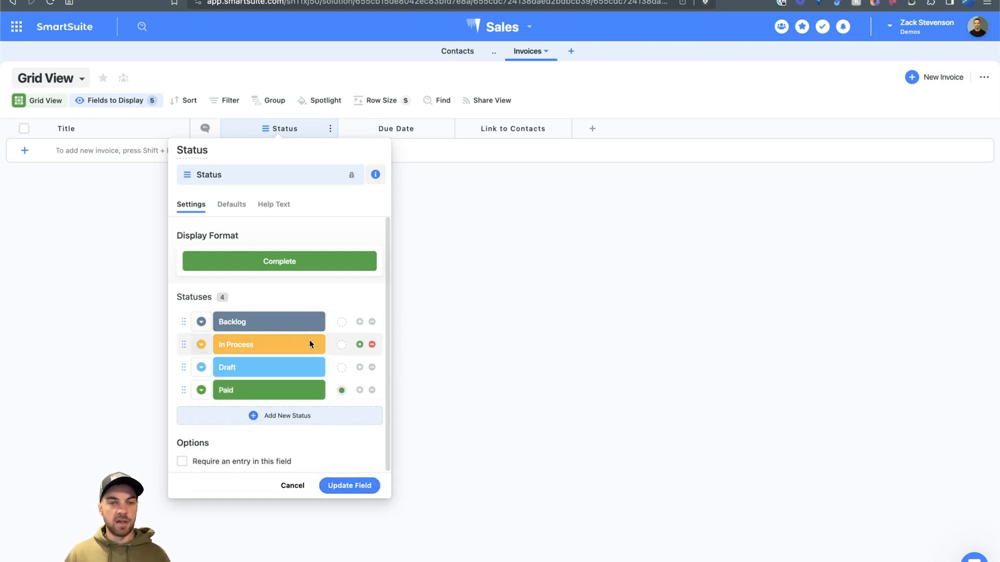
click(349, 486)
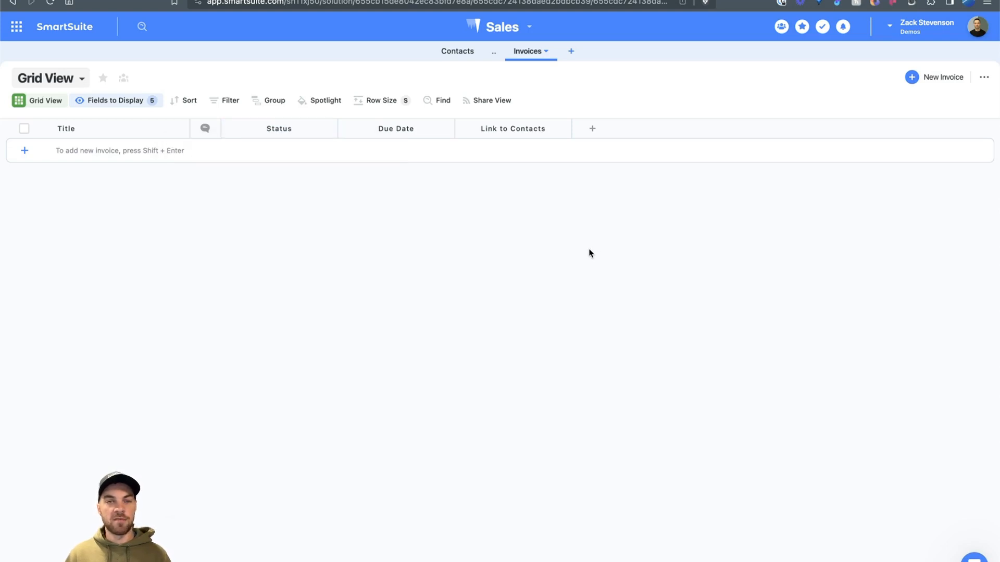
Step: Insert a Date field named 'Invoice Date' to the right of Status
click(402, 129)
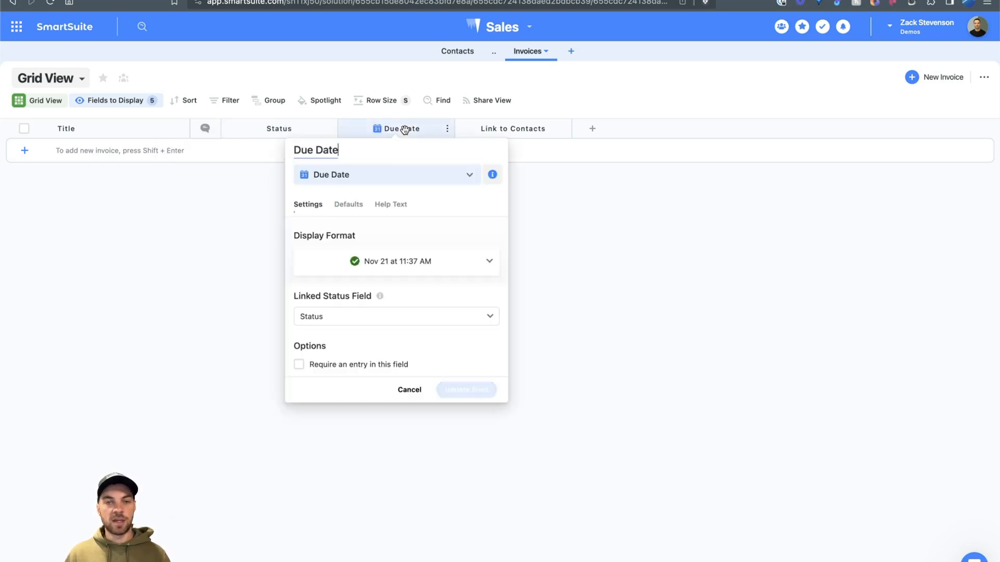
click(409, 390)
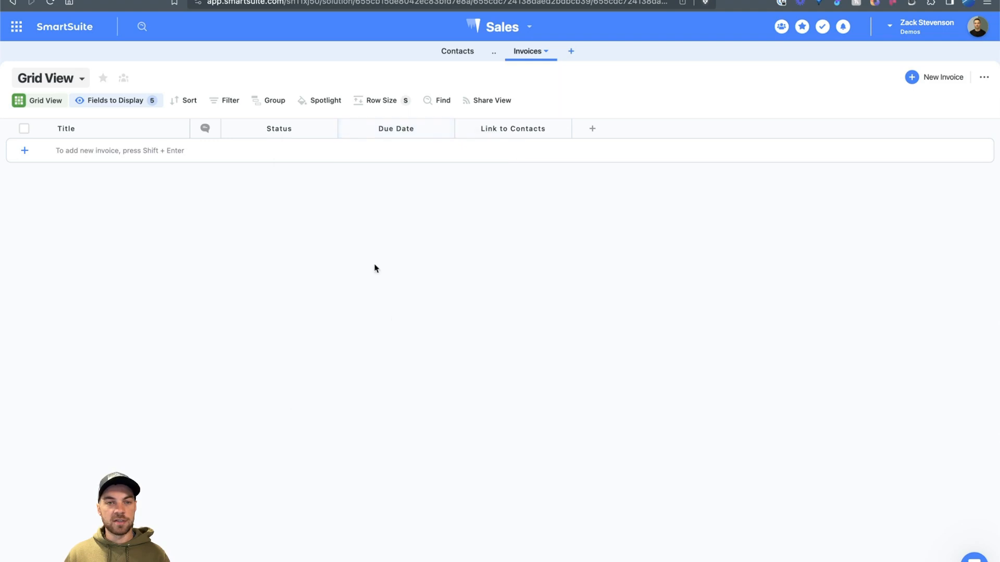
click(304, 128)
mouse_move(295, 214)
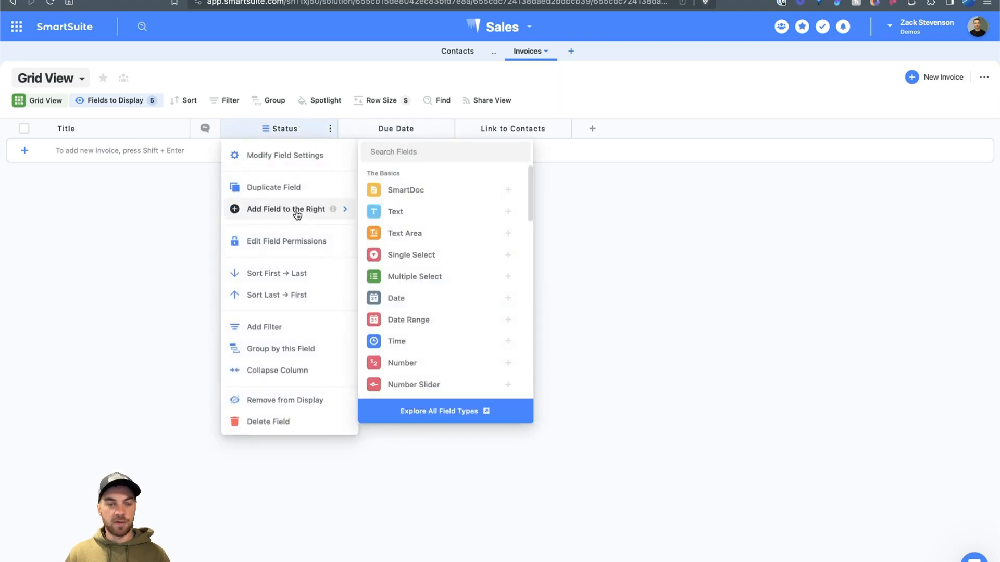
text(date)
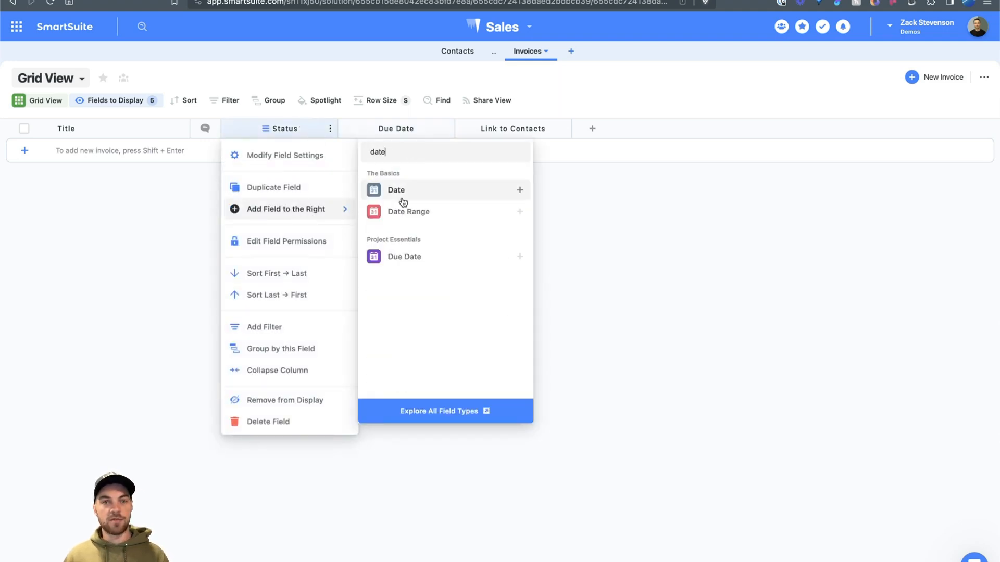
click(404, 198)
drag(333, 151, 296, 151)
text(Invoice )
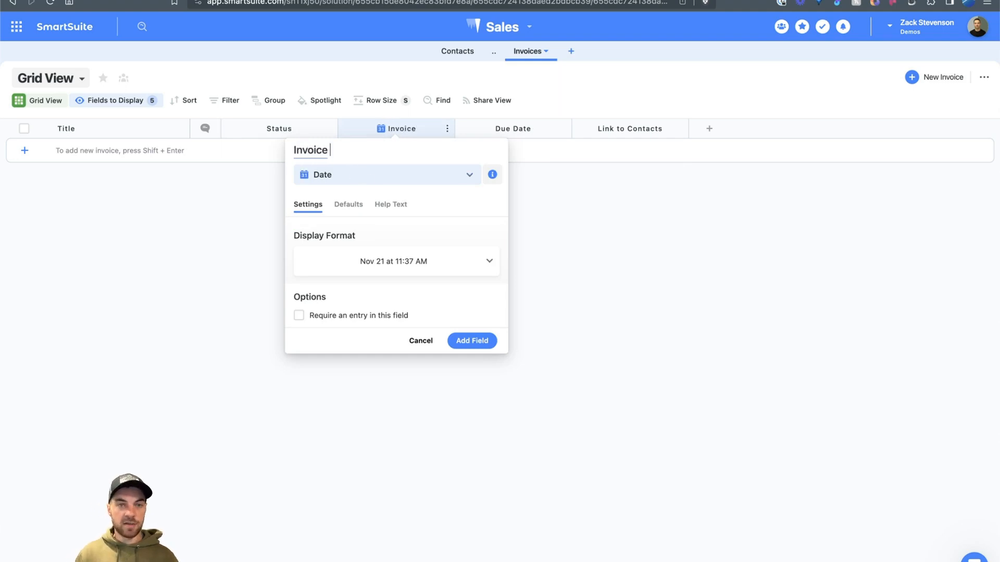
text(Date)
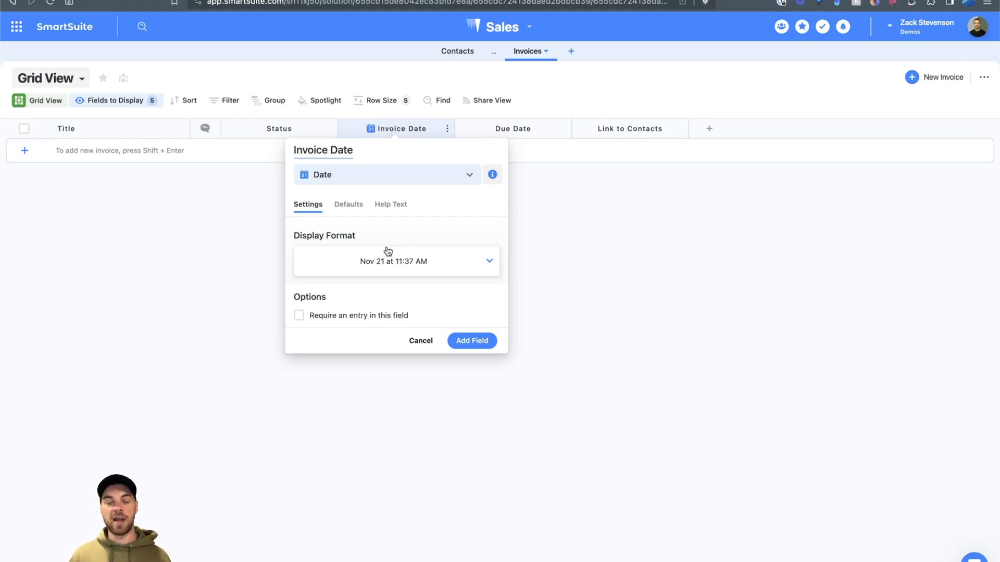
click(475, 344)
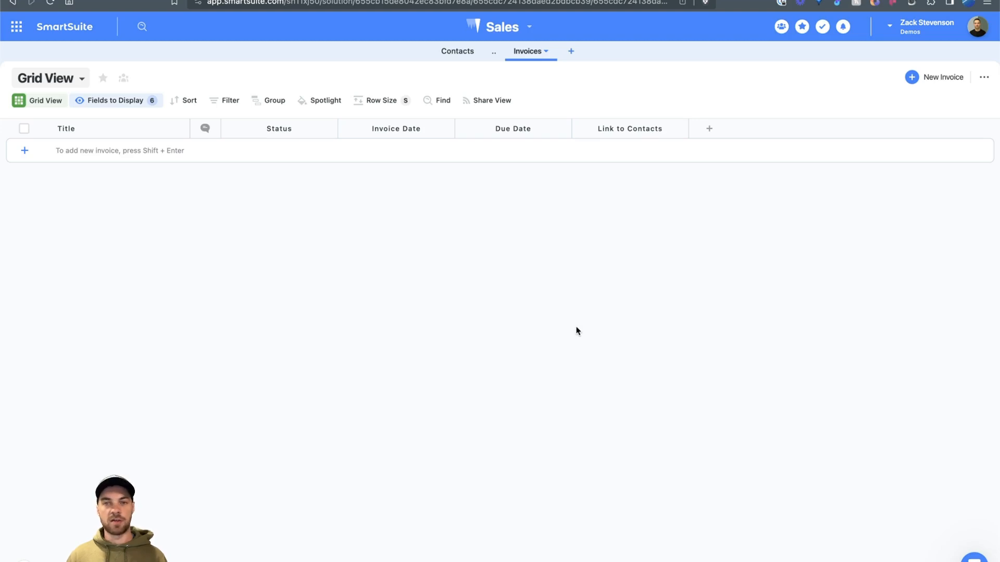
Step: Add a Number field named 'Quantity'
click(708, 128)
text(num)
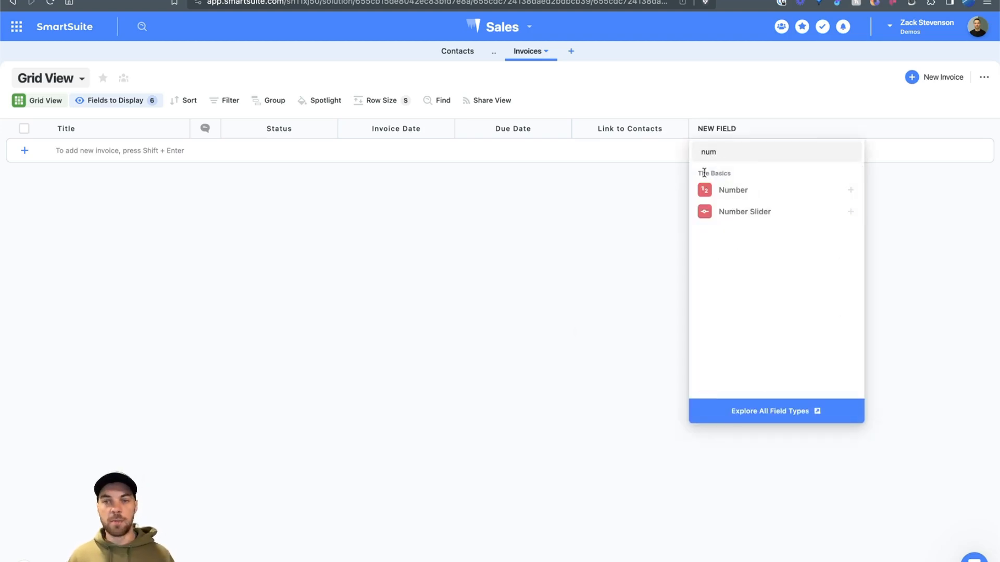
click(721, 189)
drag(684, 150, 645, 150)
text(Quantity)
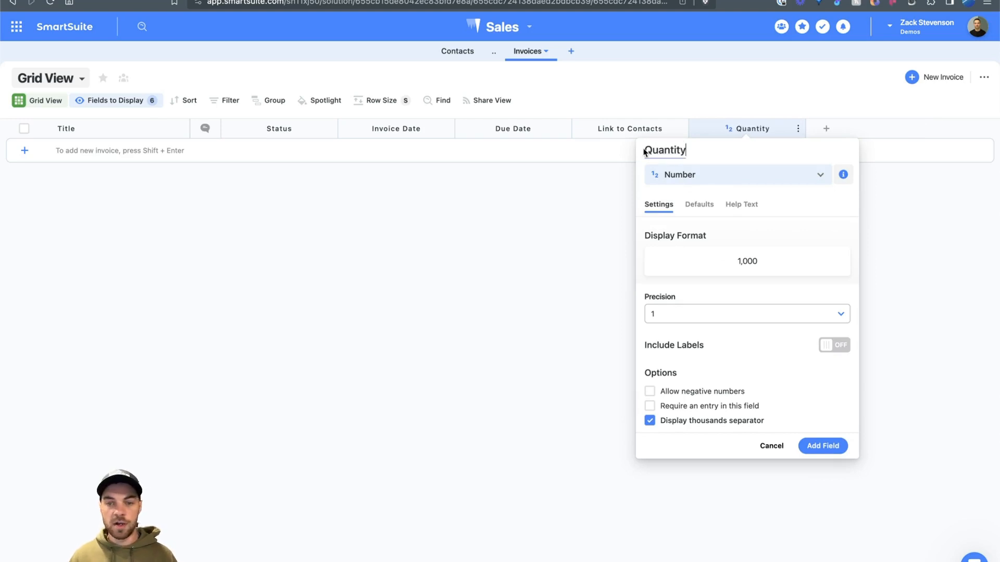
click(823, 446)
Step: Add a Currency field named 'Rate'
click(826, 128)
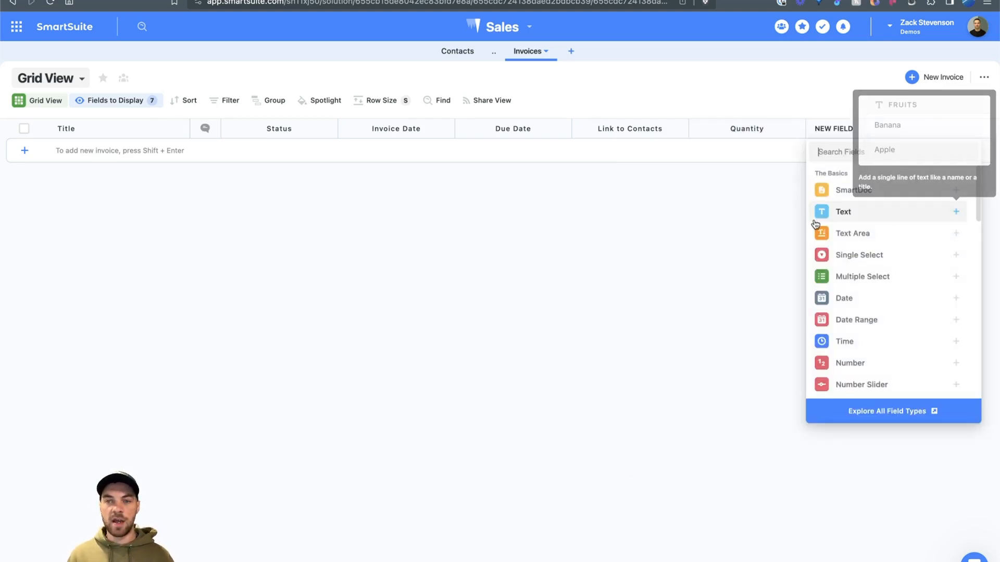
text(E)
key(BackSpace)
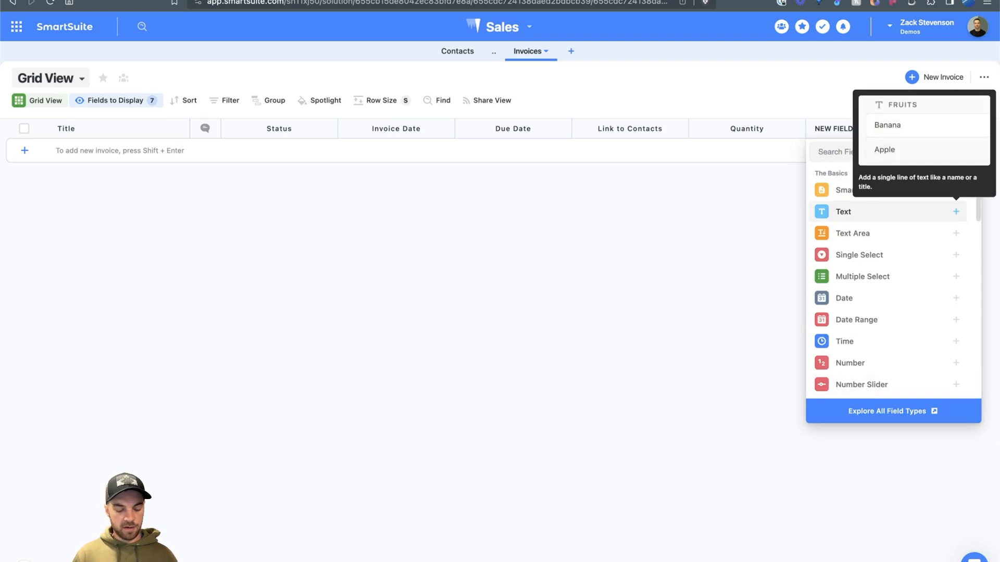
text(curr)
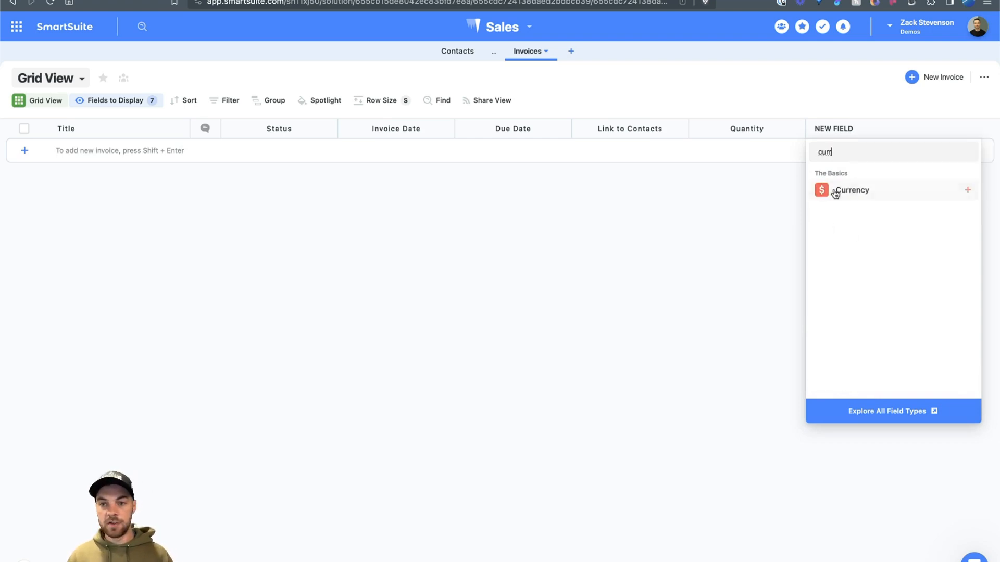
click(832, 193)
drag(782, 151, 738, 151)
text(Rate)
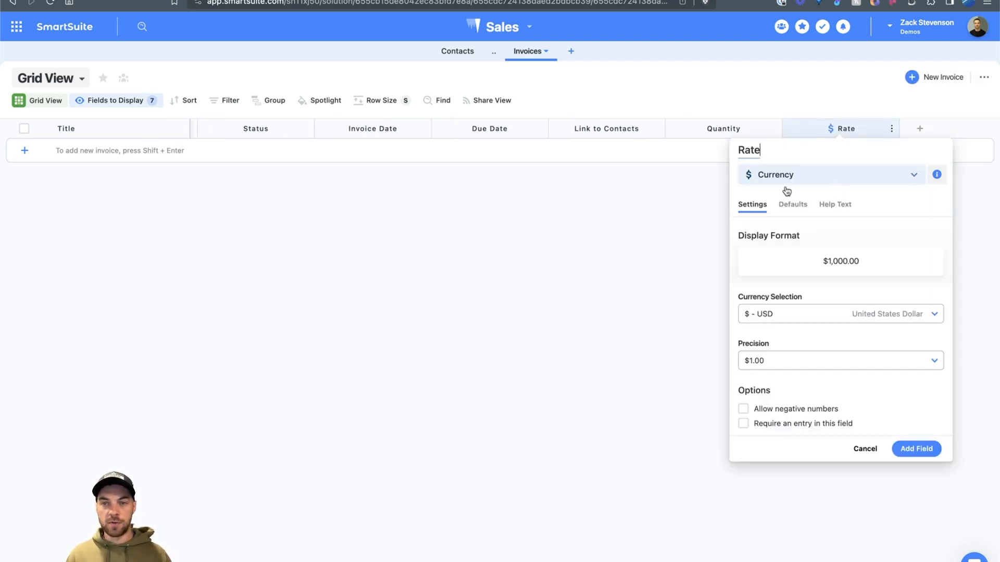
click(912, 448)
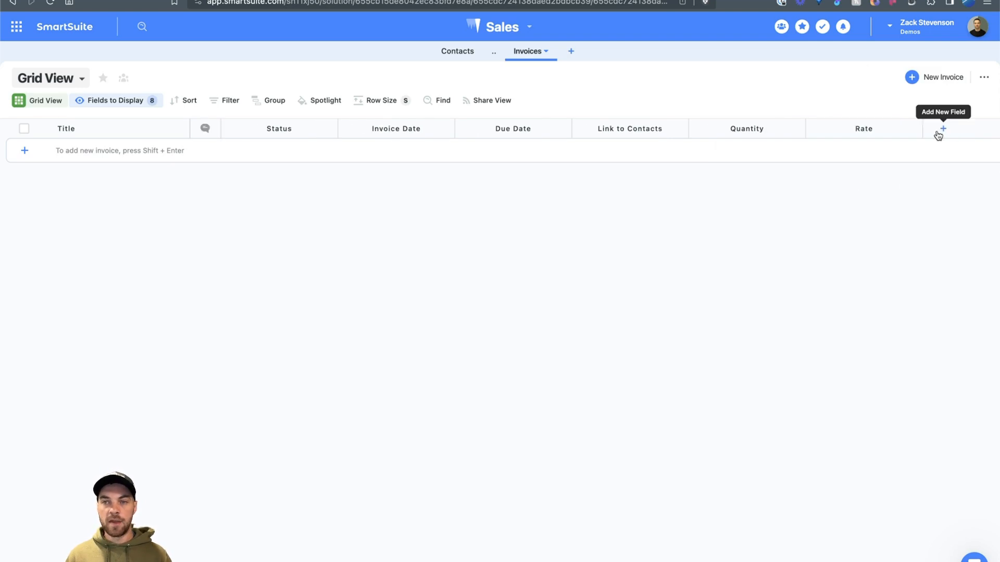
Step: Create a Formula field named 'Amount' with the formula Quantity × Rate
click(940, 128)
text(form)
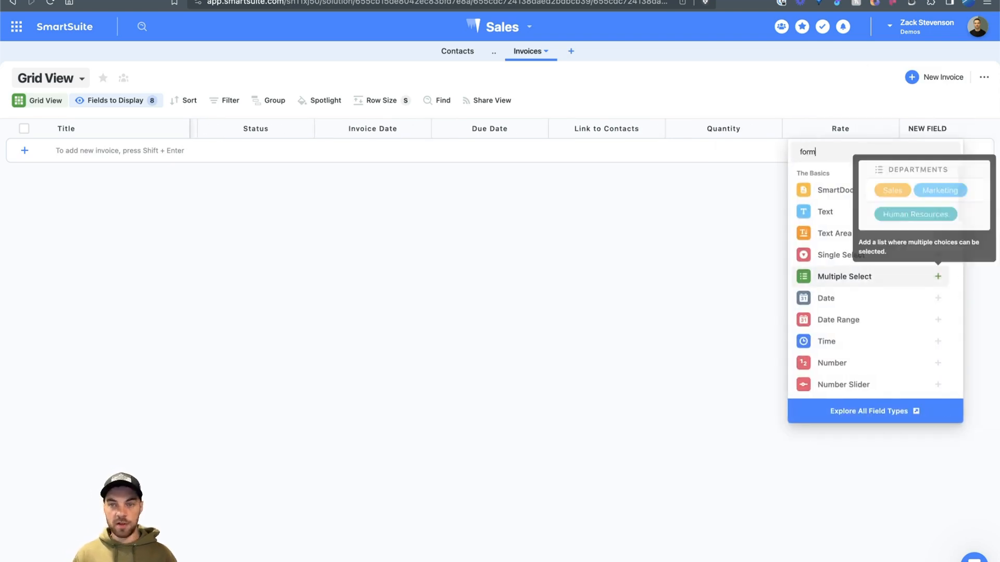
click(806, 190)
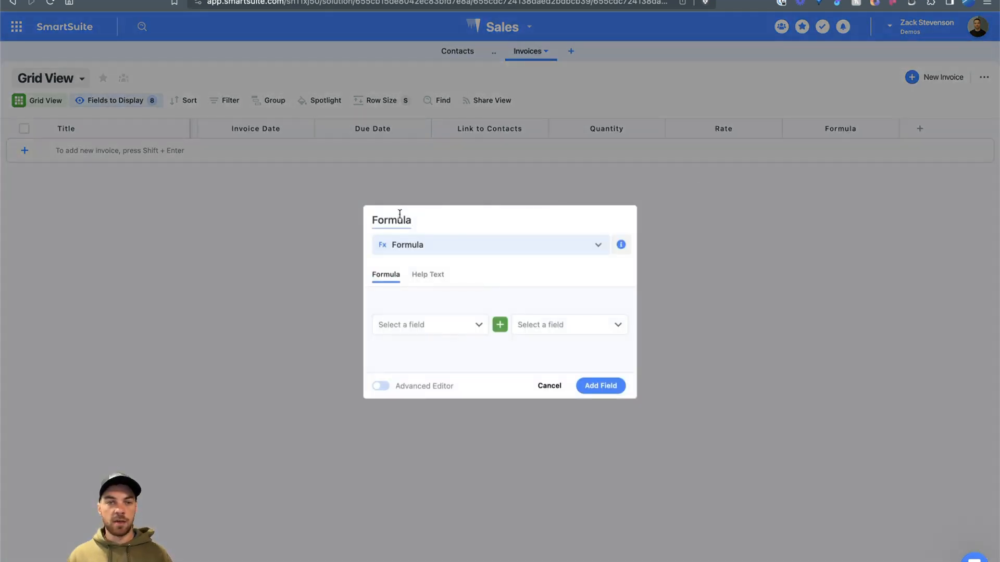
drag(425, 225, 370, 222)
text(Amount)
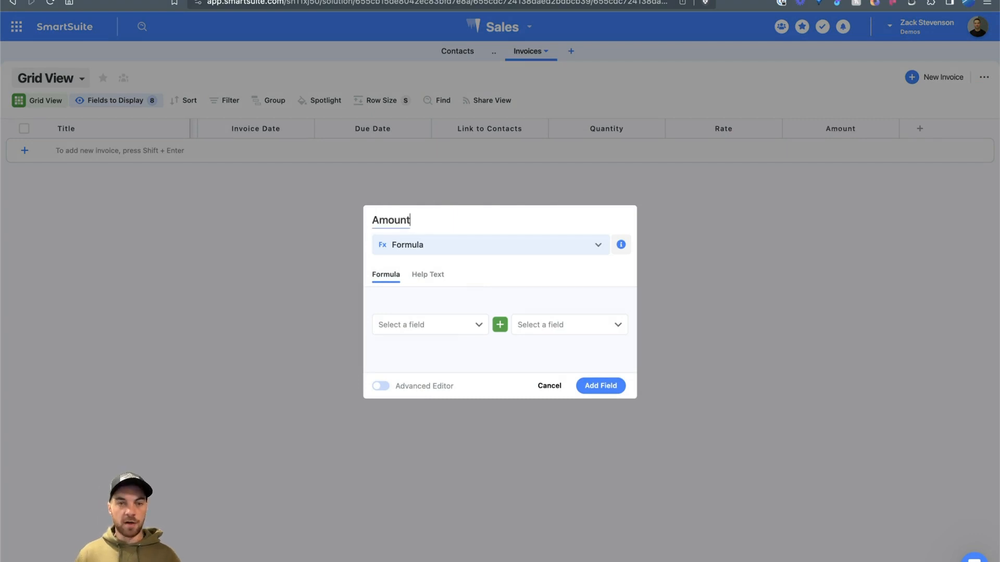
click(422, 331)
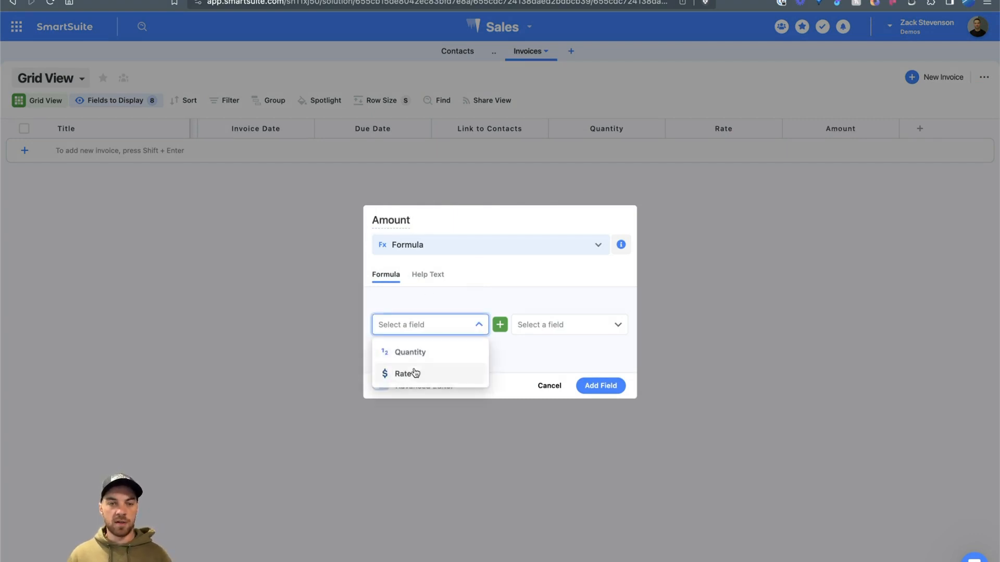
click(455, 353)
click(500, 324)
click(499, 397)
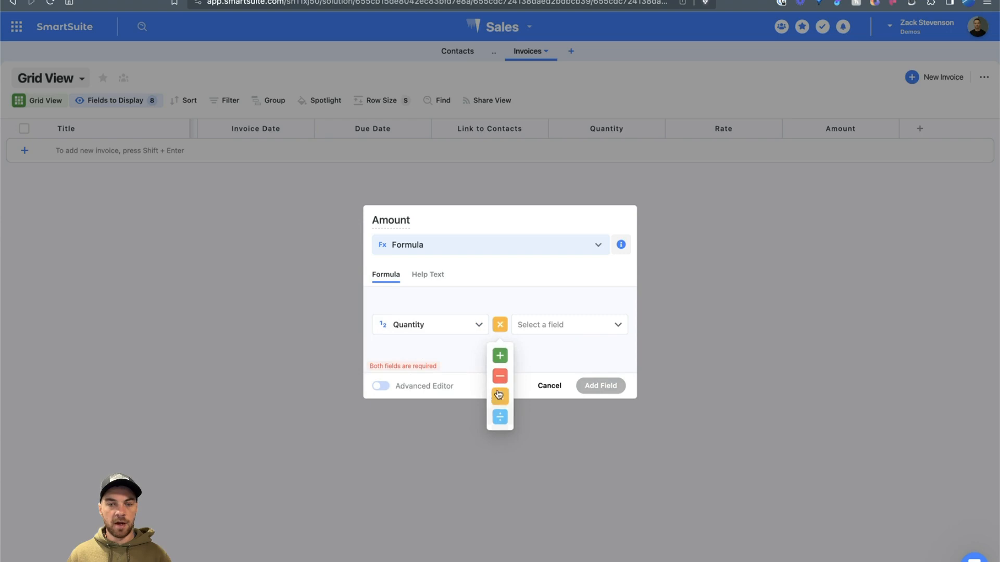
click(539, 328)
click(537, 376)
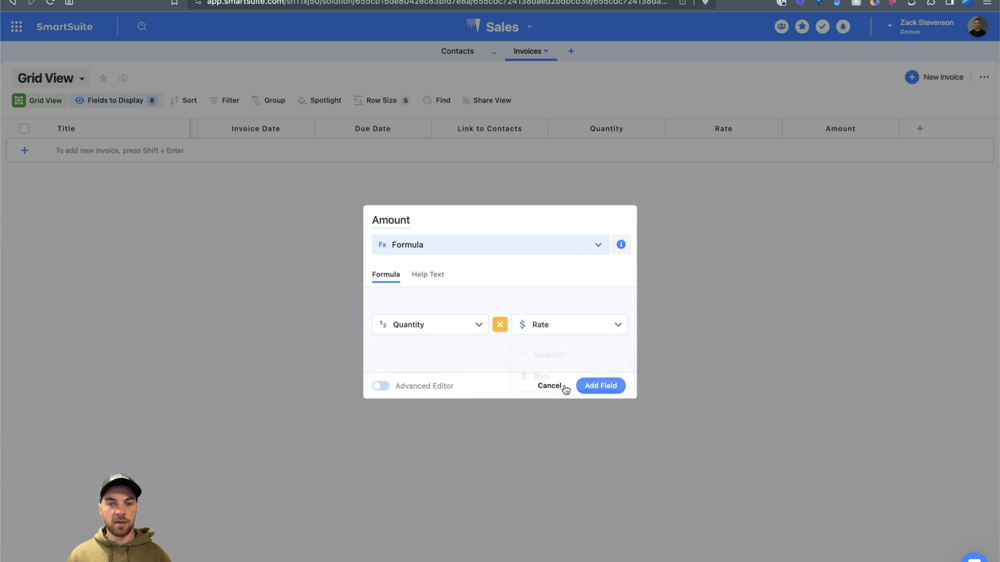
click(601, 386)
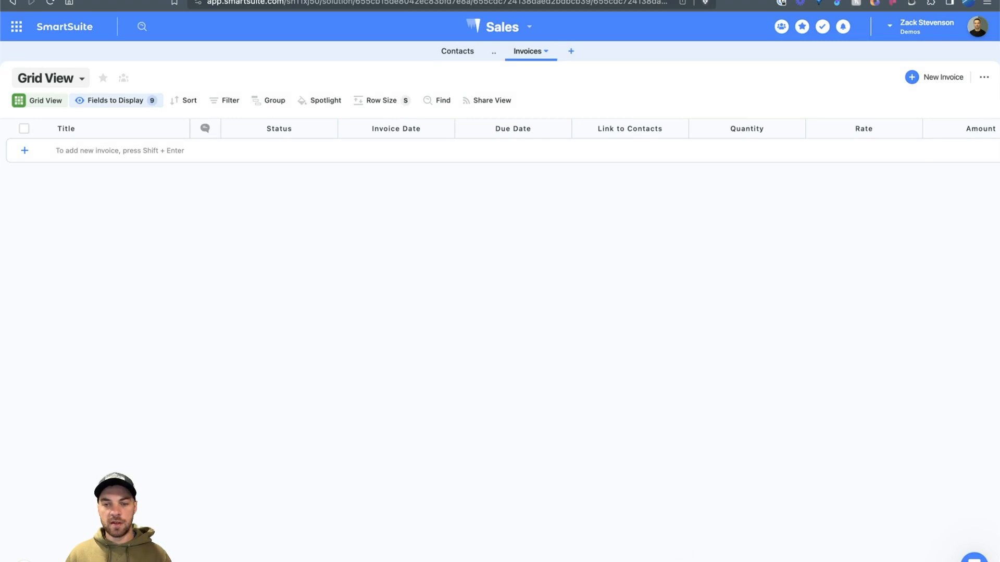
Step: Add a Text Area field and begin naming it 'Service'
click(920, 128)
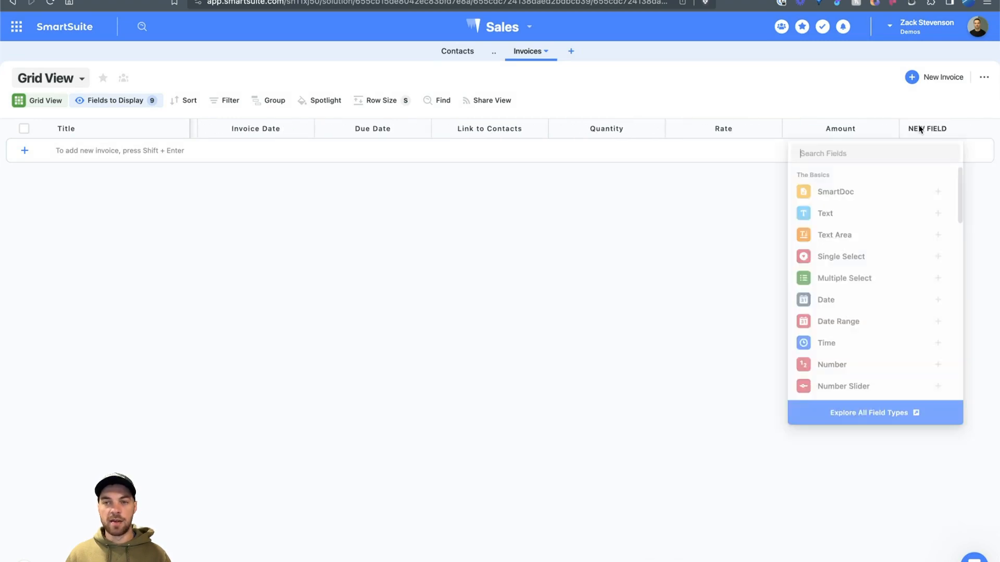
click(832, 240)
drag(783, 151, 736, 150)
text(Ser)
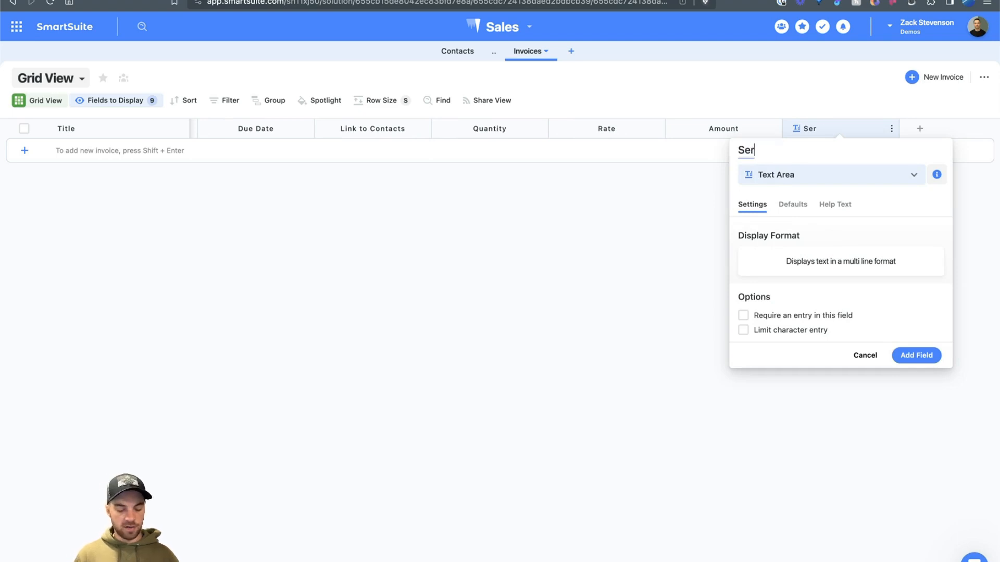
text(vice or Product Description)
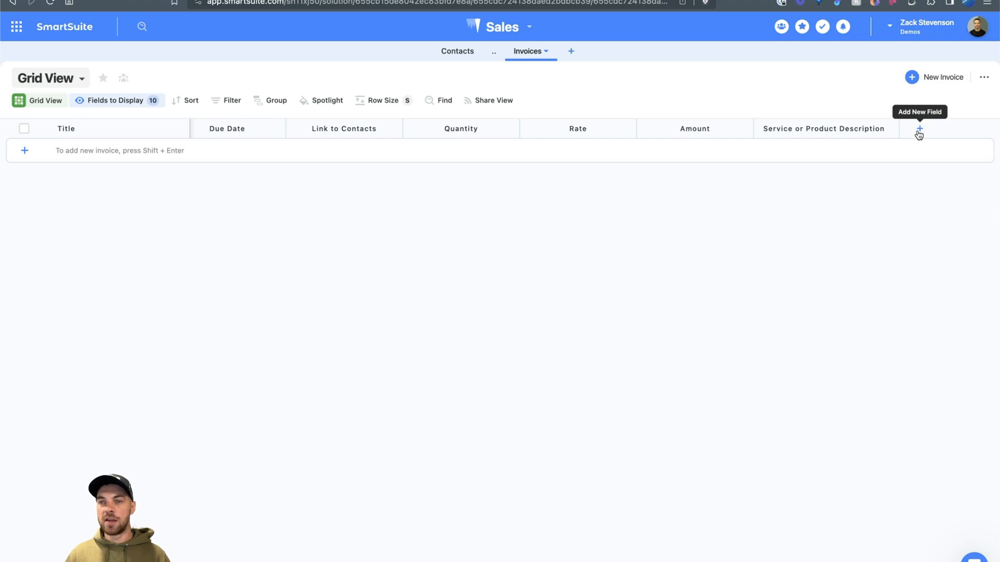
Step: Add Auto Number to the displayed fields and check its settings without changing them
click(130, 103)
click(120, 213)
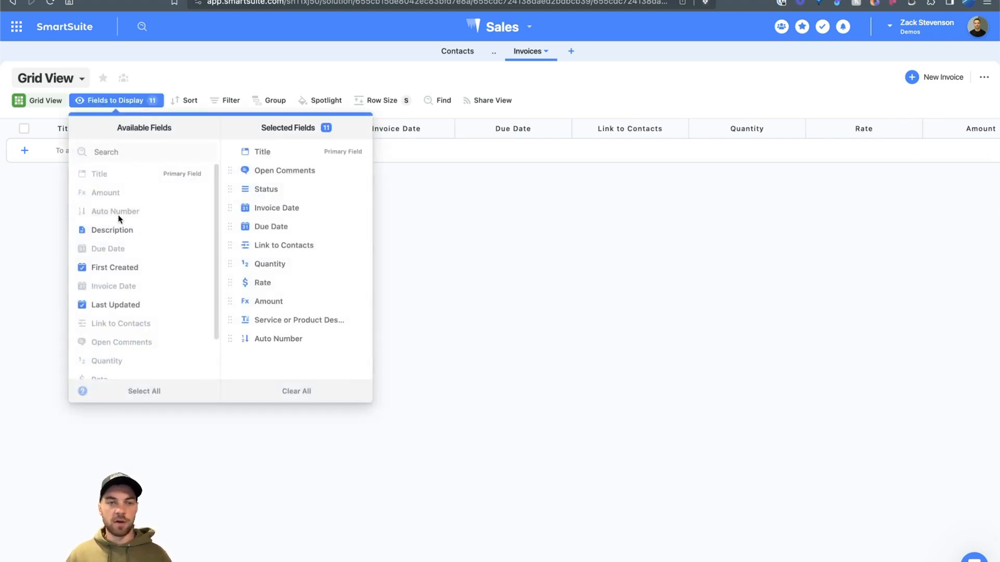
click(716, 413)
scroll(594, 338, right, 8)
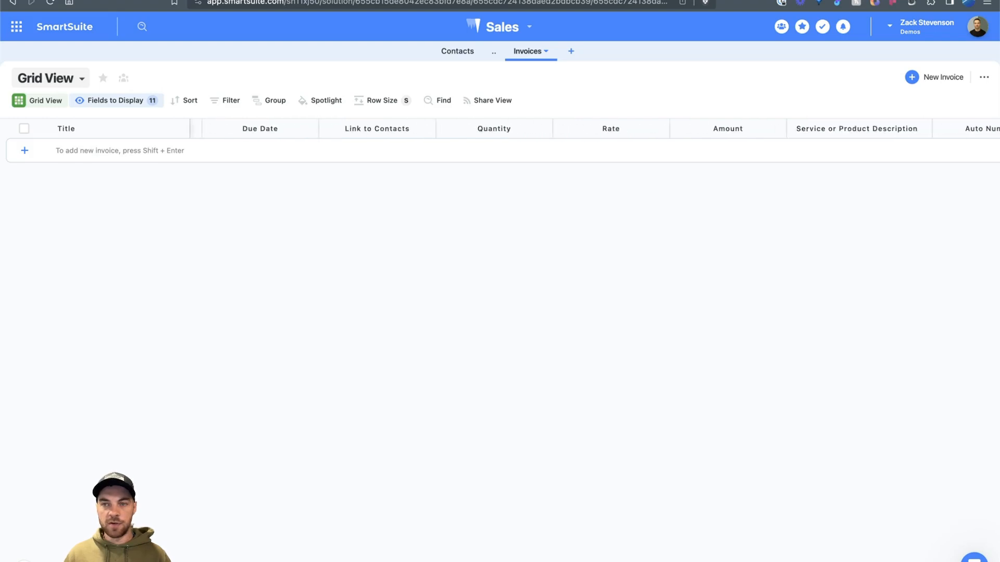
click(835, 132)
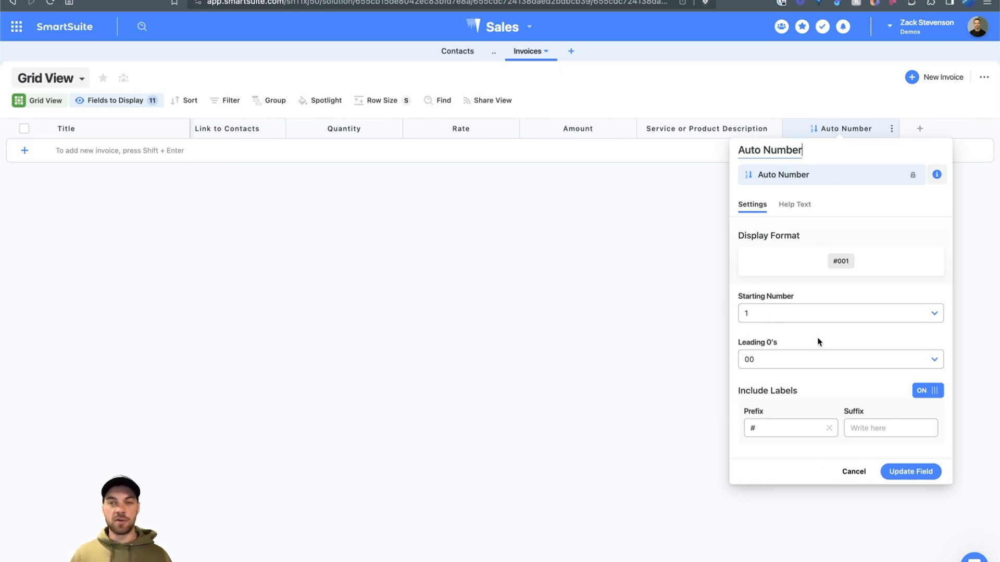
click(856, 473)
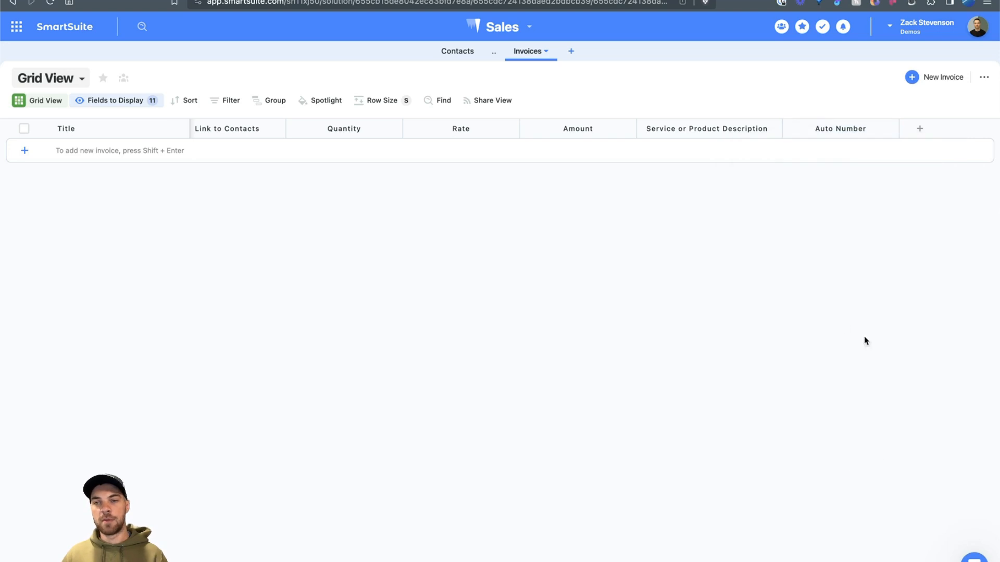
Step: Add an advanced Formula field named 'record id' using RECORD_ID()
click(919, 131)
text(form)
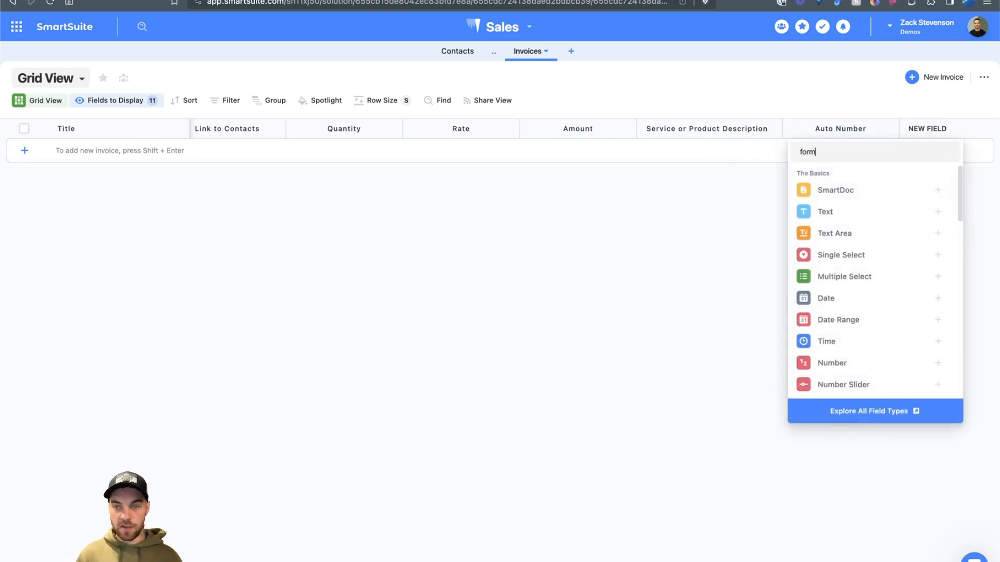
click(824, 192)
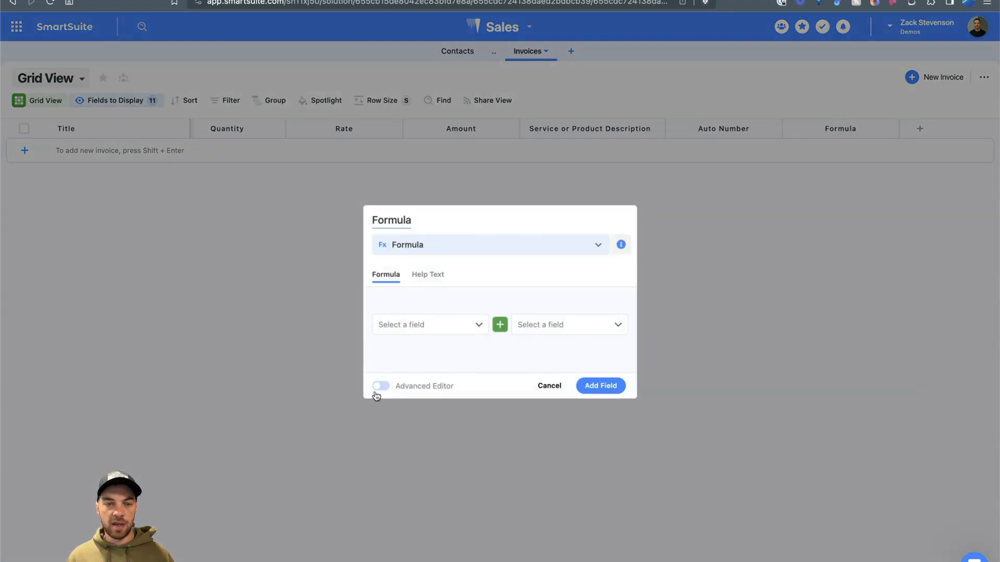
click(380, 385)
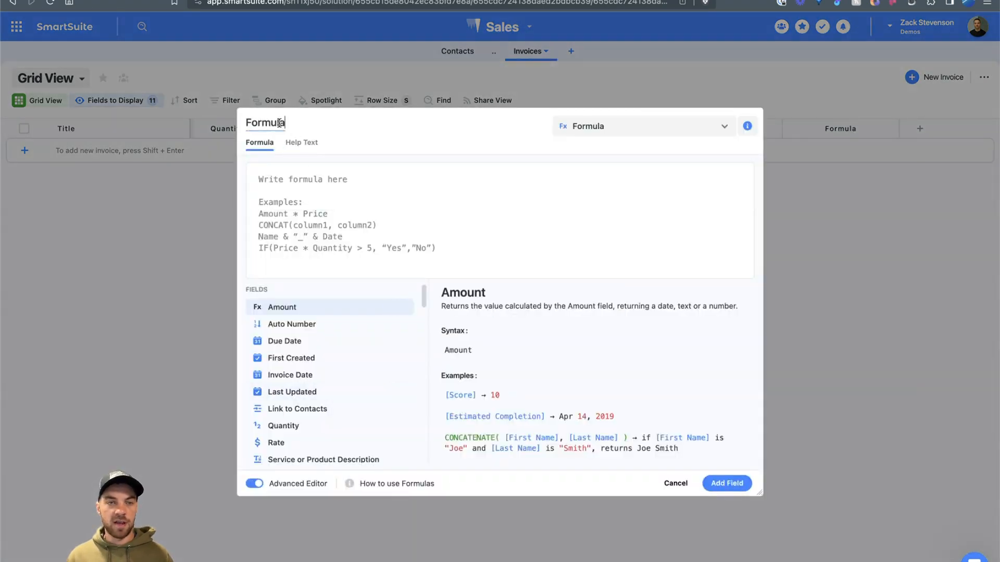
double_click(279, 122)
text(record id)
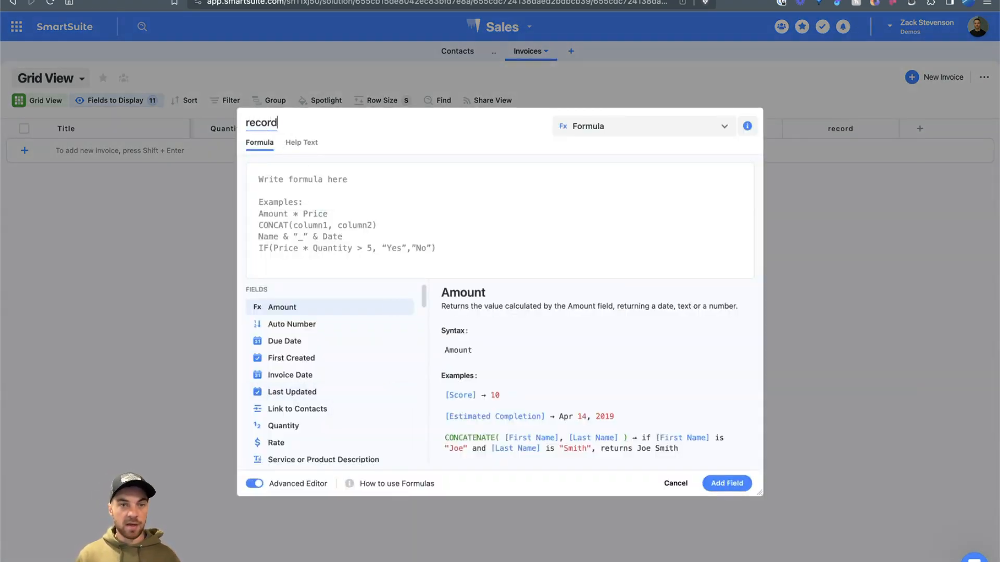
click(315, 181)
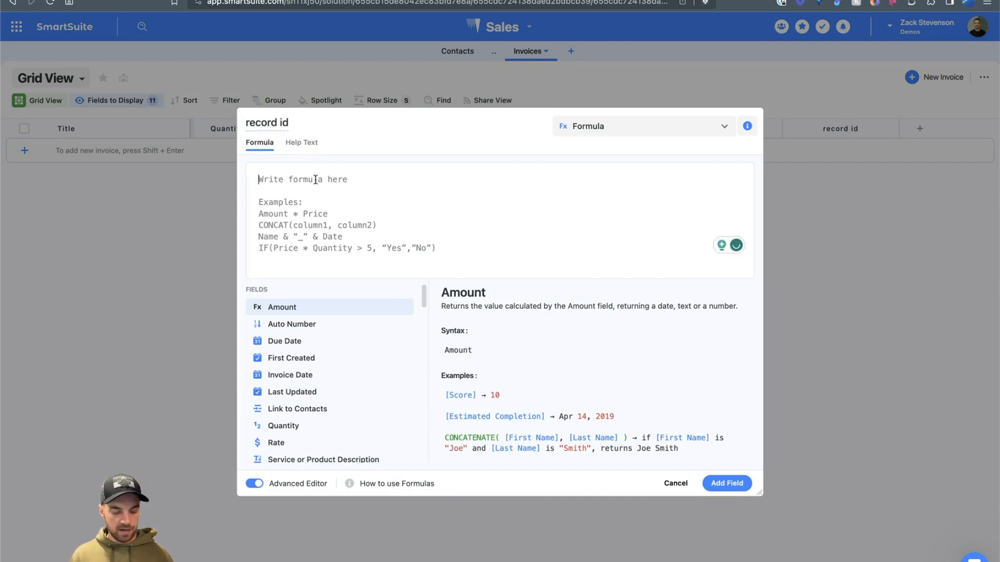
text(record)
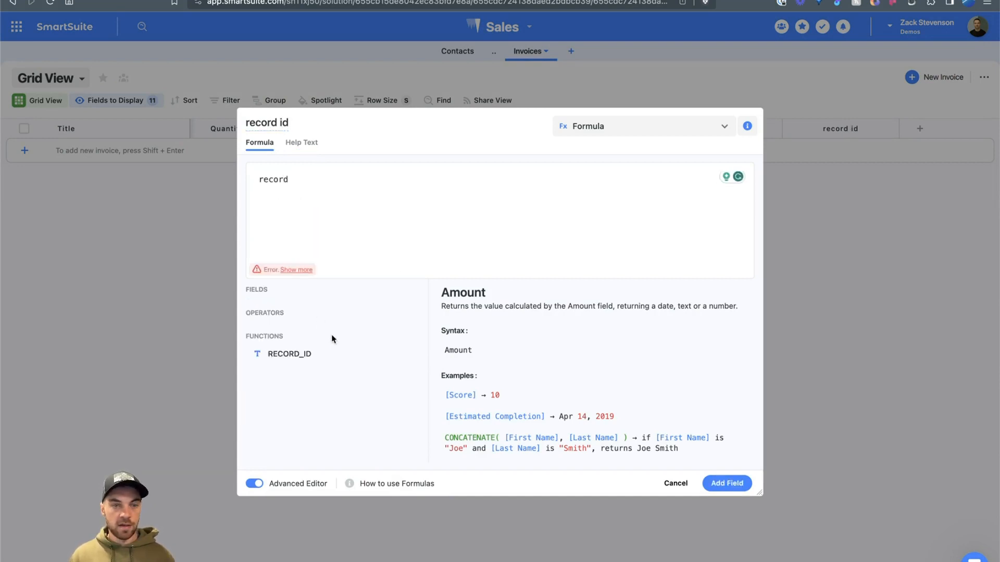
click(404, 353)
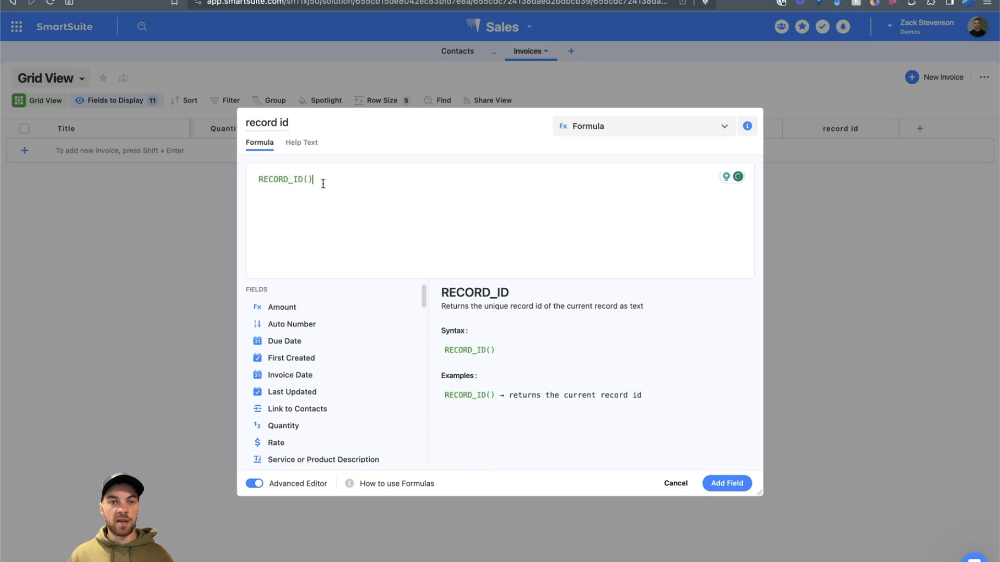
drag(323, 183, 248, 185)
click(750, 485)
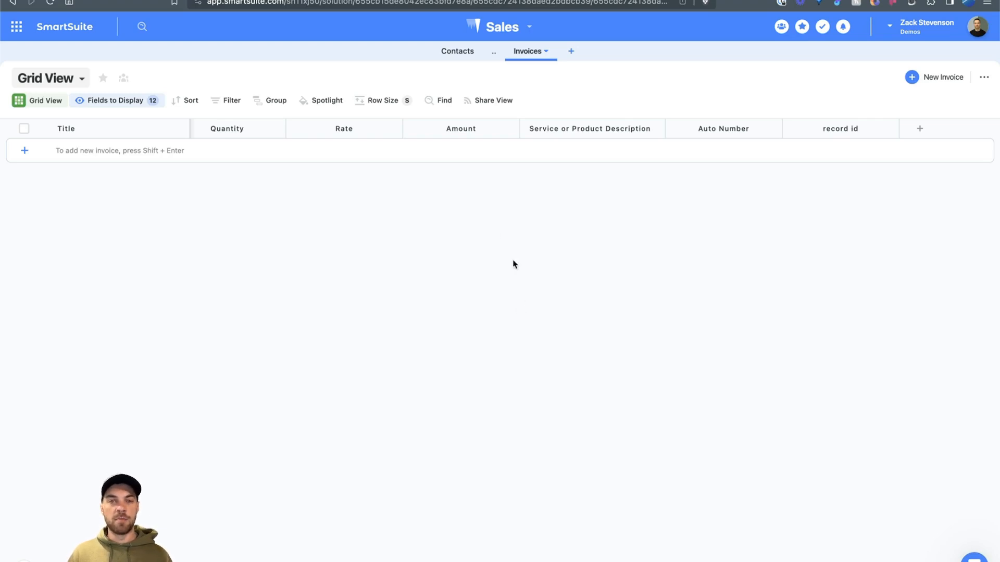
Step: Open the Contacts table and review a contact record's details
click(448, 61)
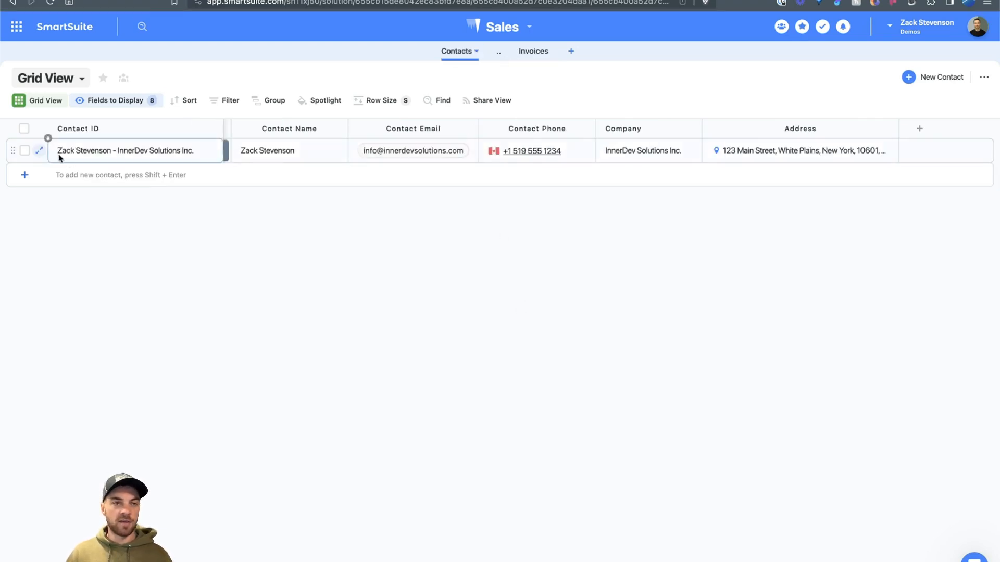
click(38, 152)
scroll(345, 336, down, 5)
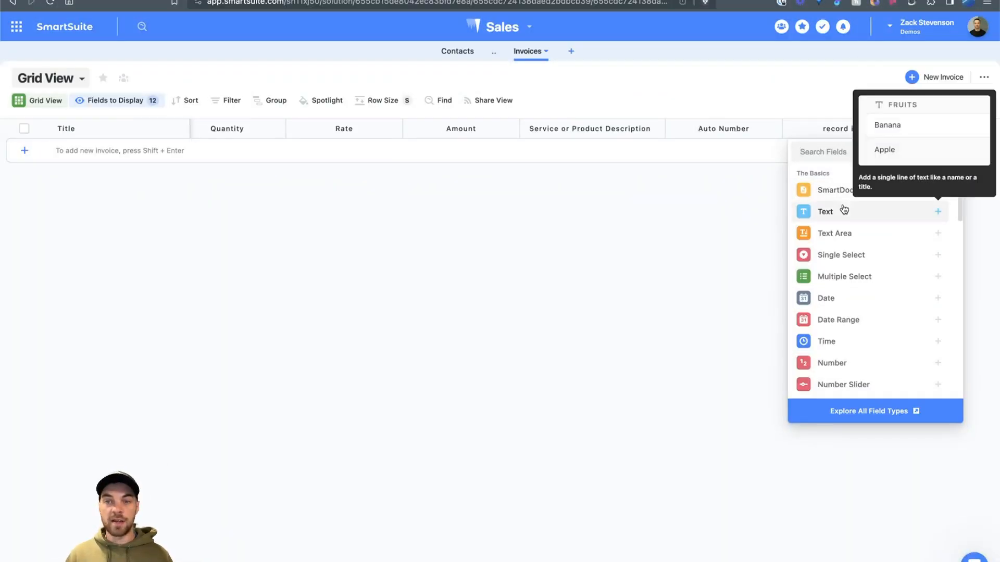
Step: Add a single-line Text field named 'QBO Invoice ID' to Invoices
click(839, 211)
double_click(748, 151)
text(Q)
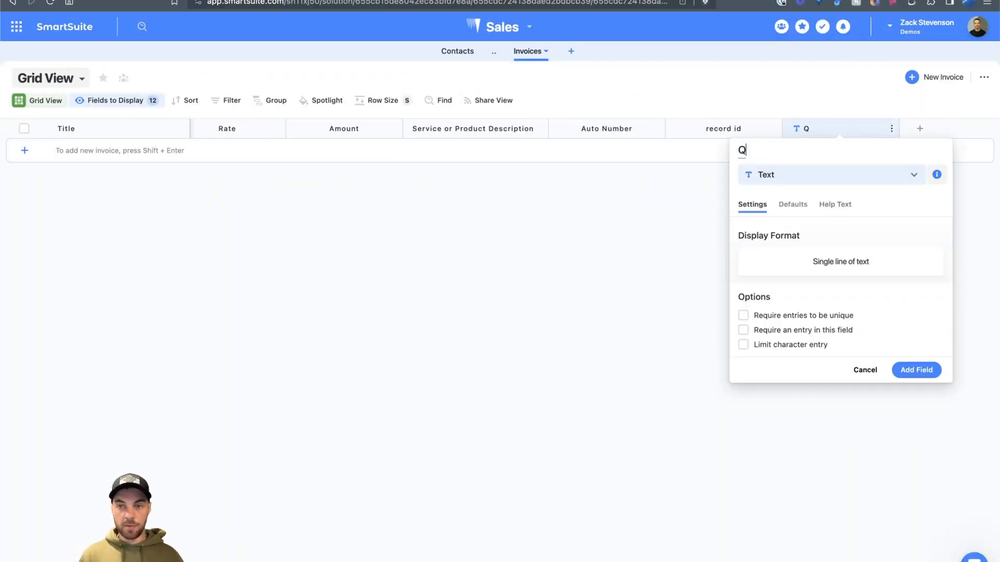
text(BO Invoice ID)
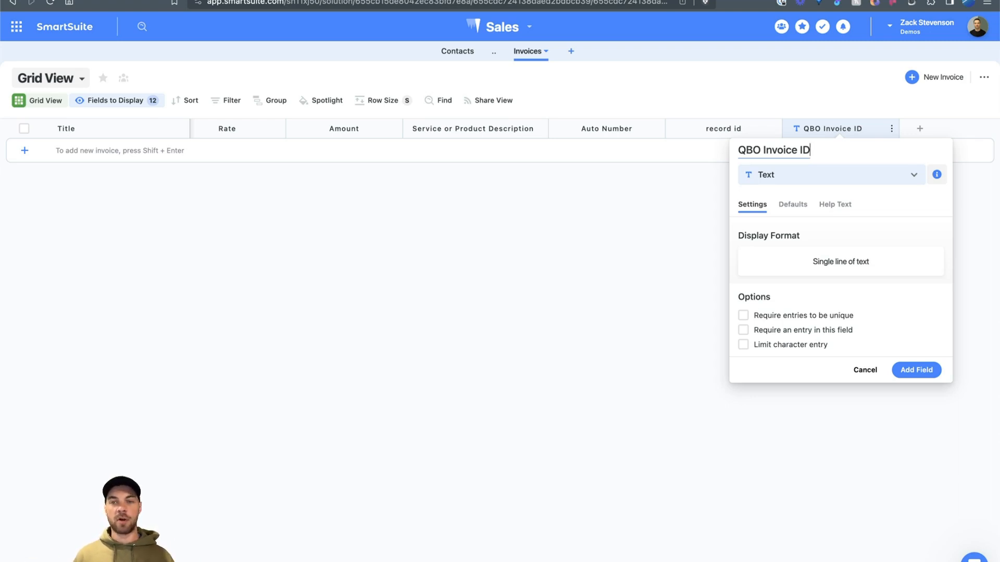
click(917, 377)
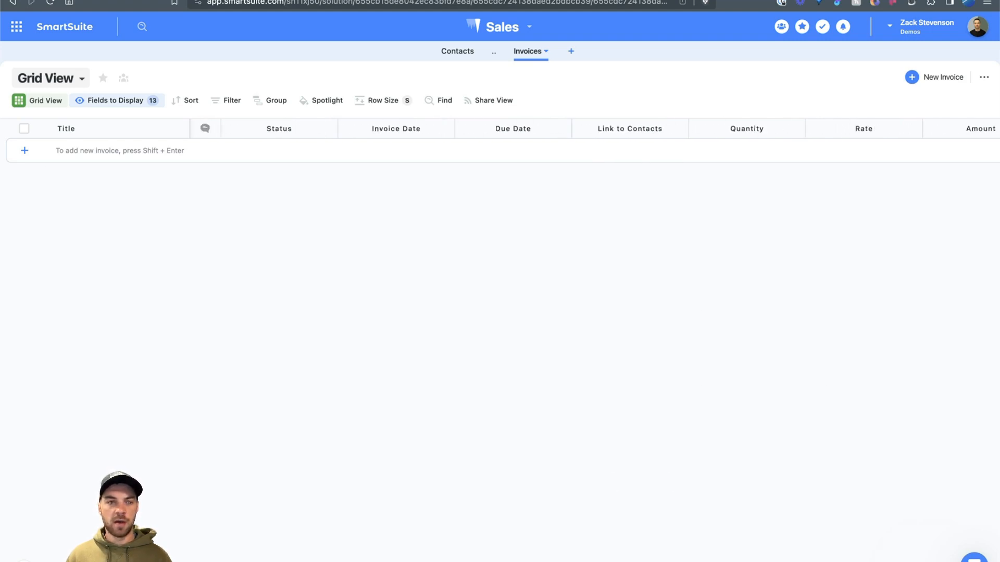
Step: Rename the Title field to Invoice ID and switch it to auto-generated titles
click(68, 129)
drag(41, 149, 10, 154)
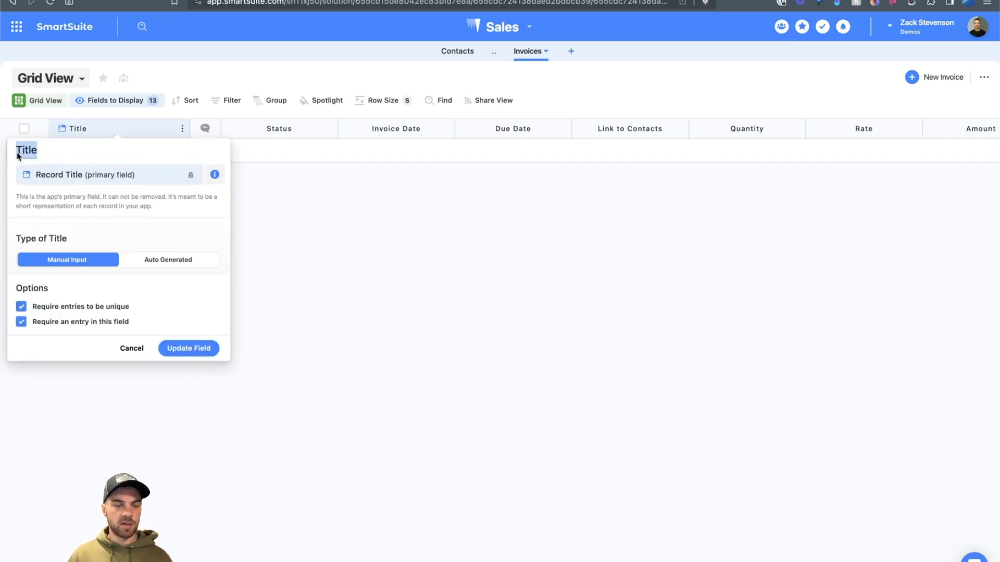
text(Invoice ID)
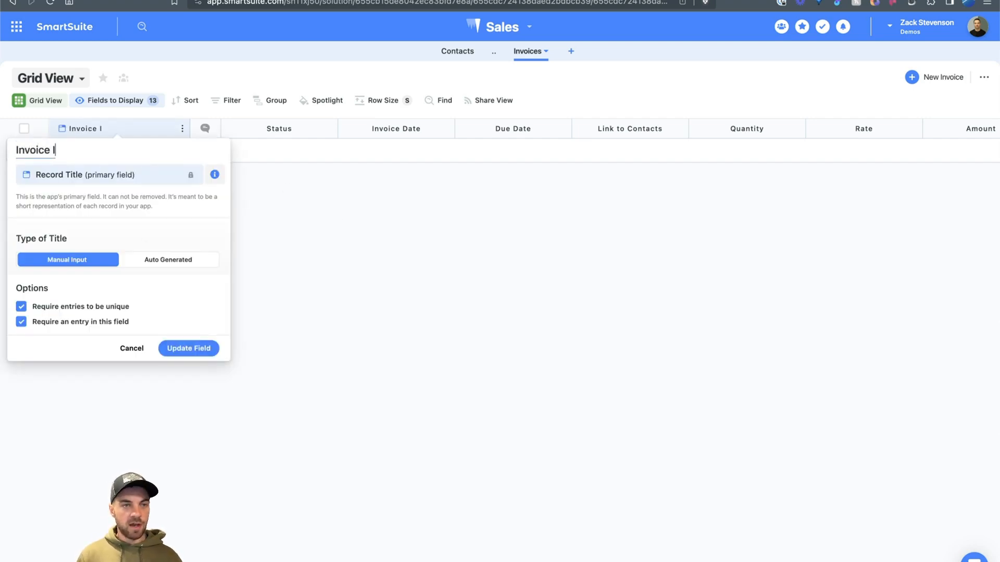
click(173, 265)
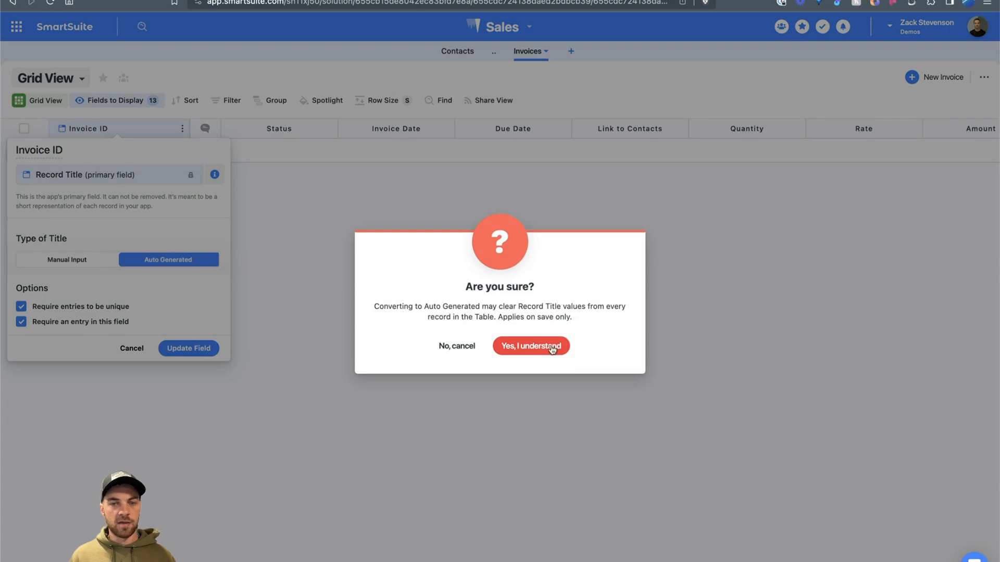
click(551, 348)
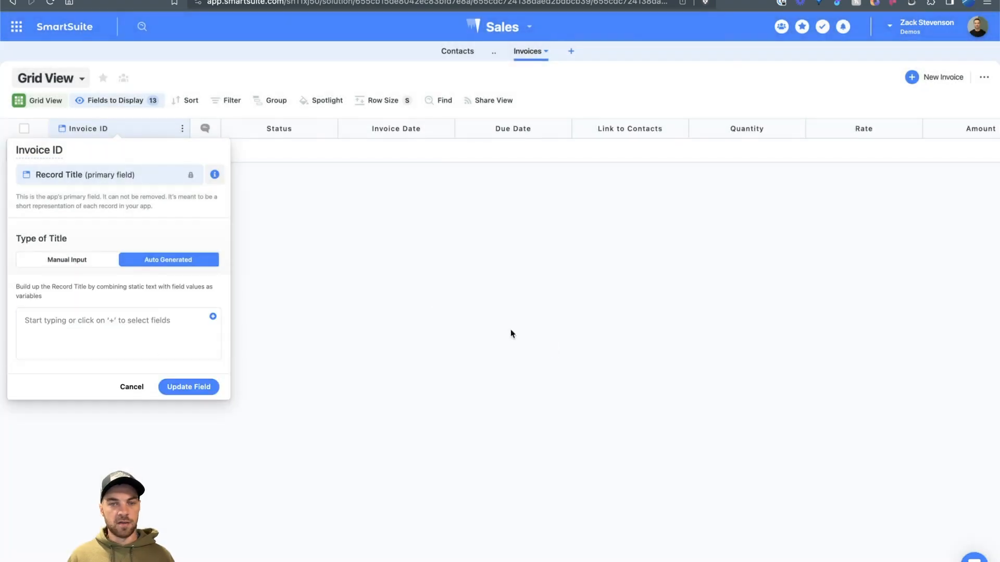
Step: Build the title from Link to Contacts, a dash and Auto Number, save, and add a blank invoice row
click(213, 317)
text(comp)
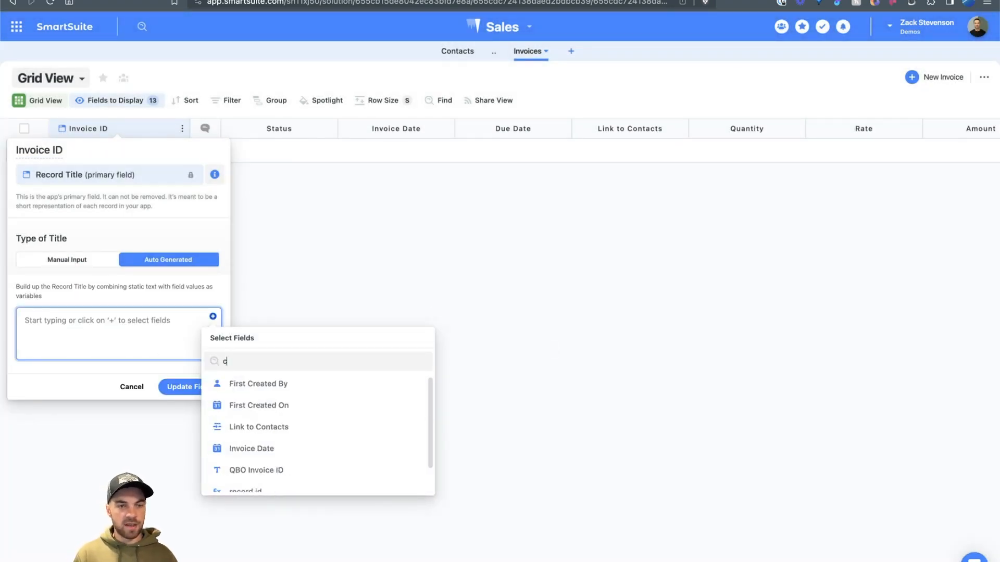
key(BackSpace)
key(BackSpace)
key(BackSpace)
key(BackSpace)
text(conta)
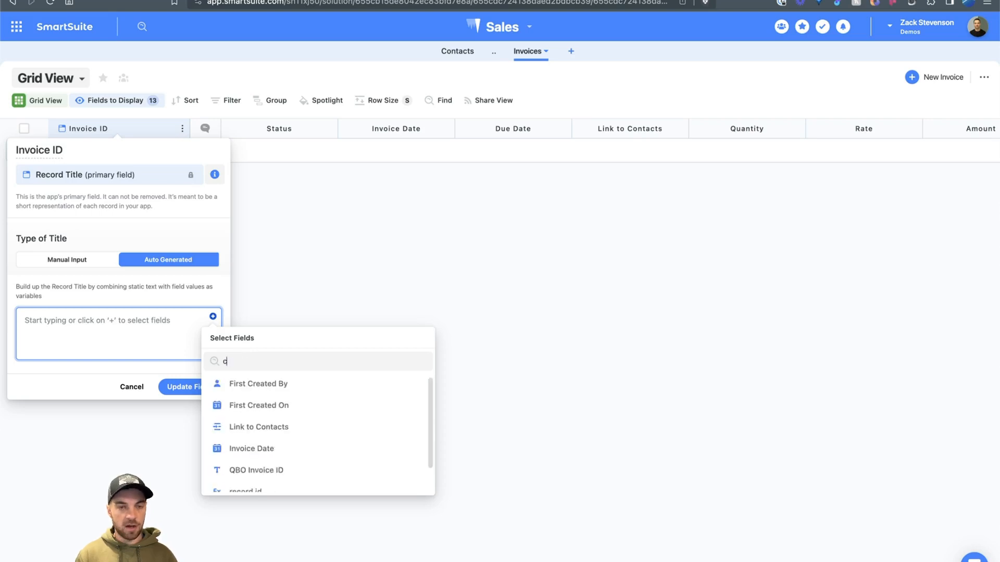
click(405, 392)
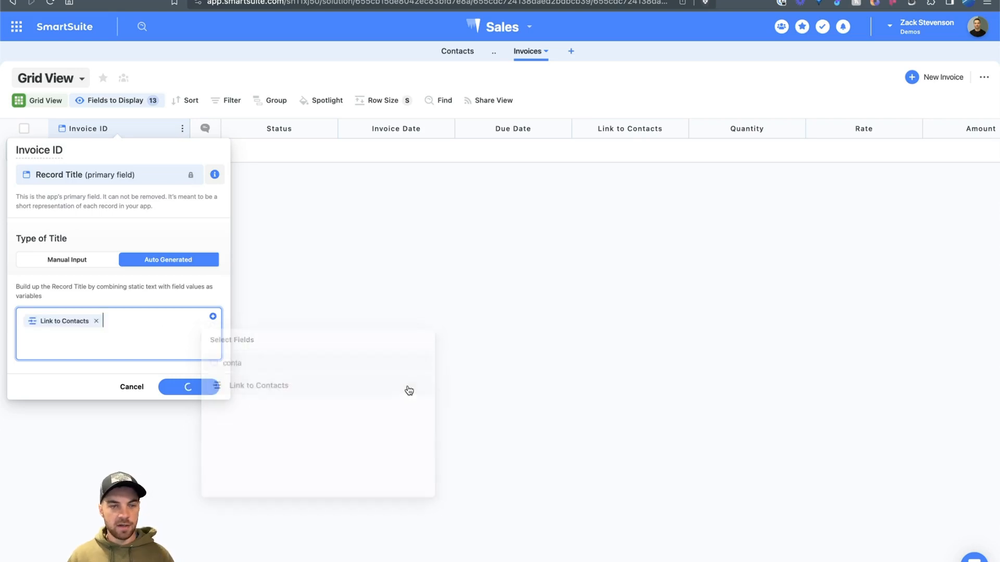
text(-)
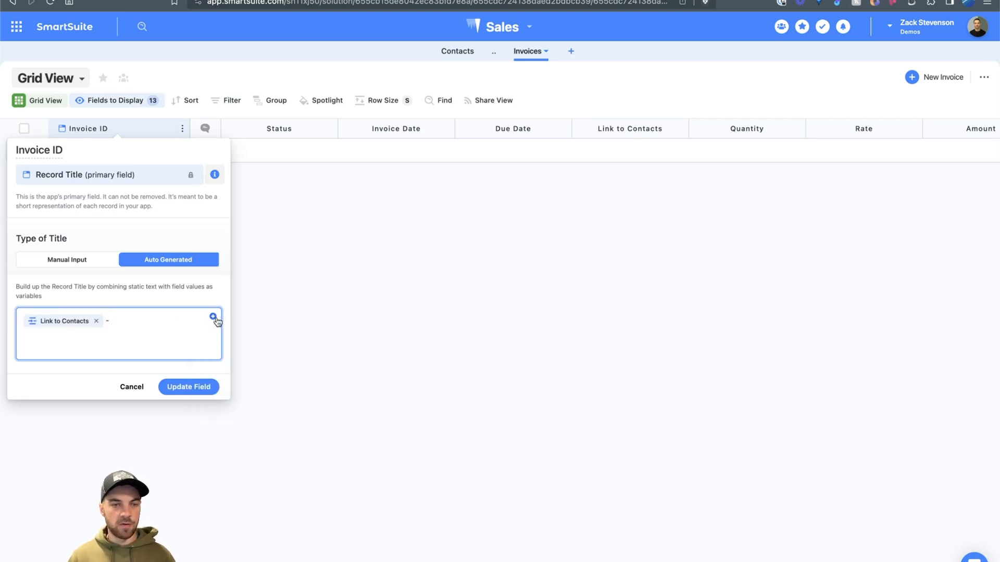
click(212, 316)
text(auto)
click(249, 384)
click(190, 387)
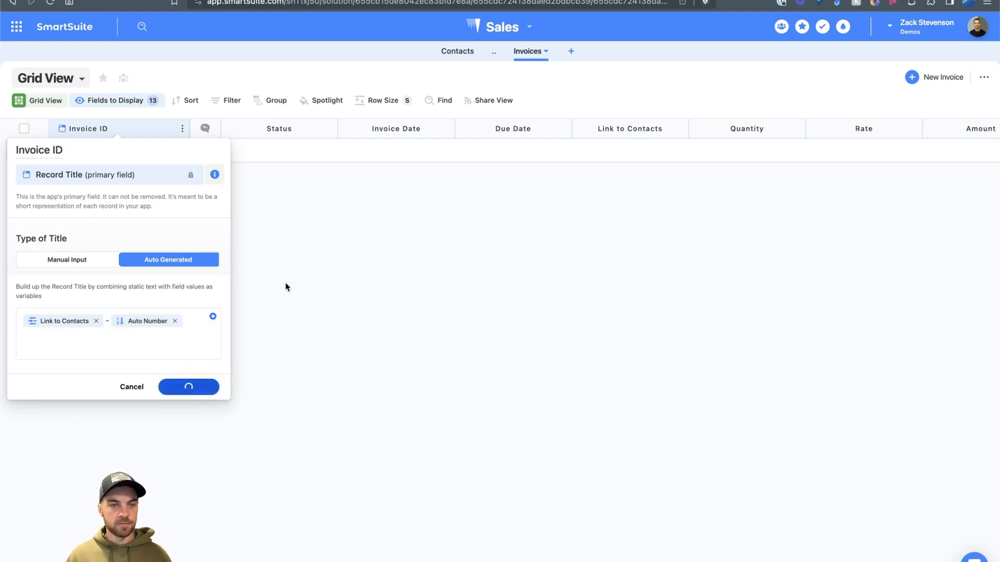
click(24, 152)
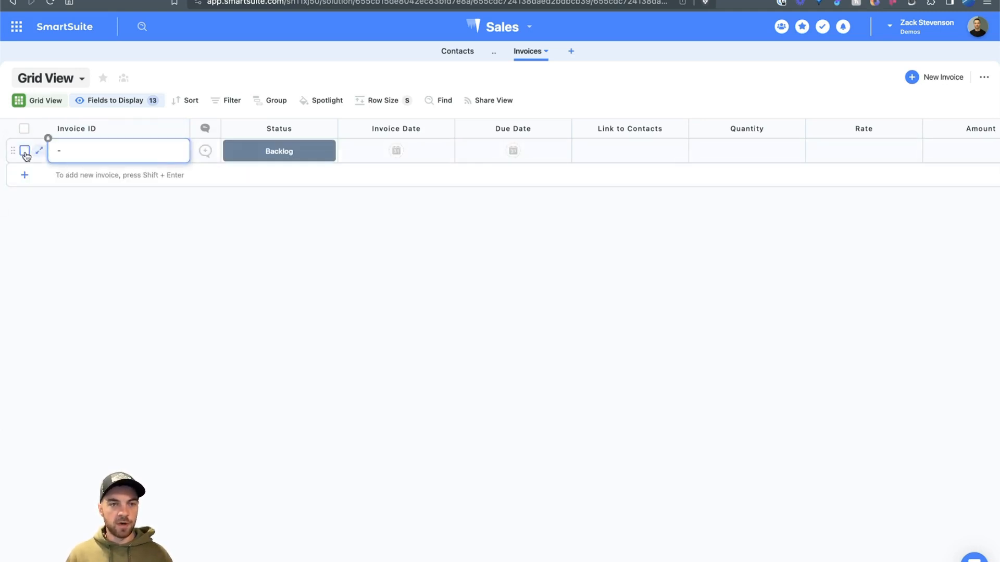
Step: Link the new invoice to the existing contact so its Invoice ID ends in #001
click(583, 152)
click(365, 202)
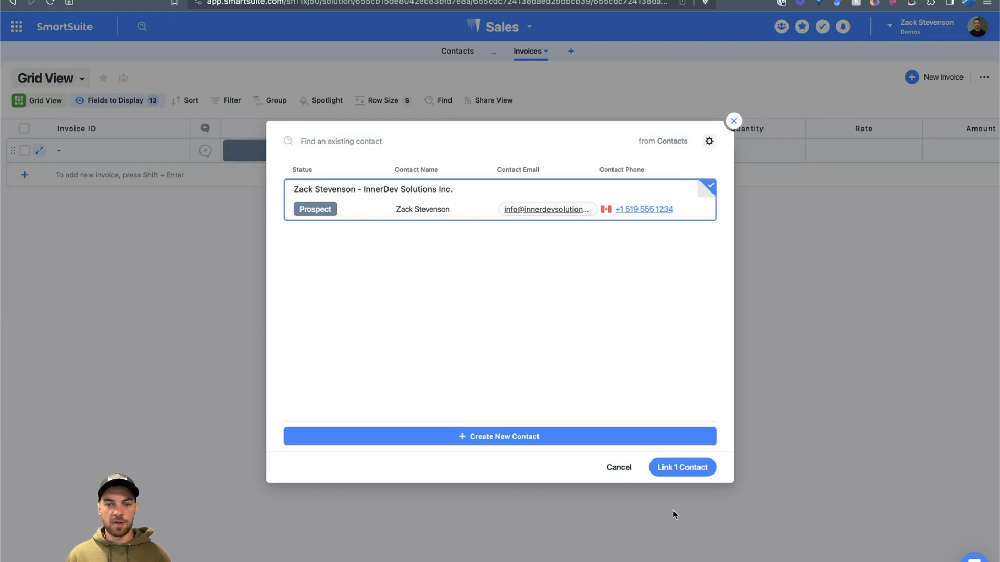
click(679, 469)
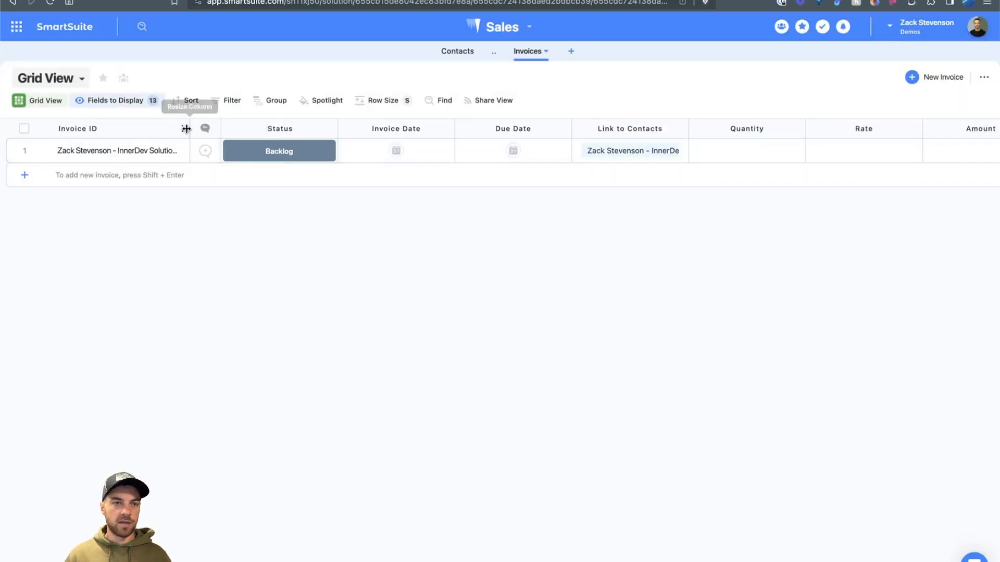
Step: Widen and narrow the Invoice ID column back, then begin adding a new Invoices field
drag(189, 129, 259, 132)
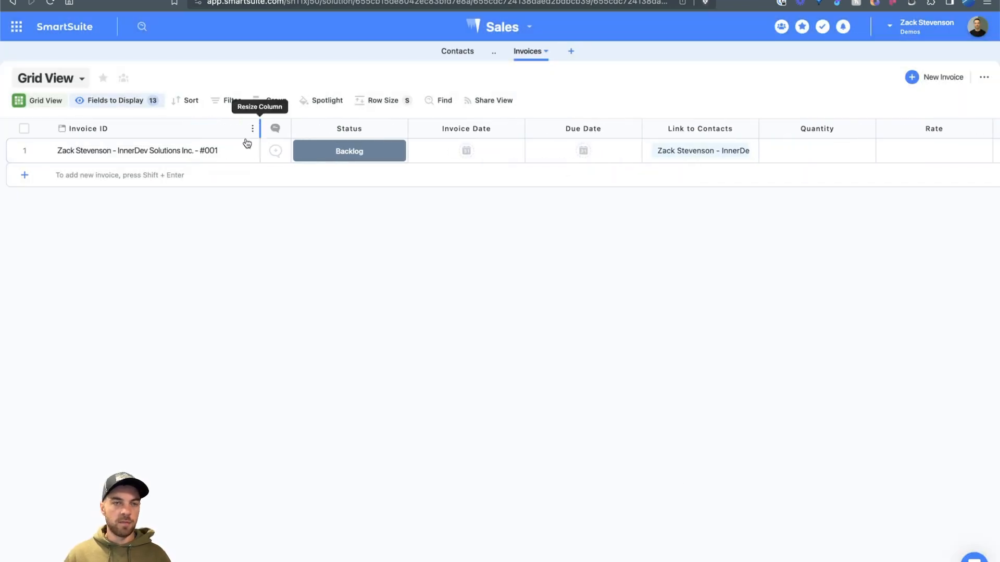
click(94, 151)
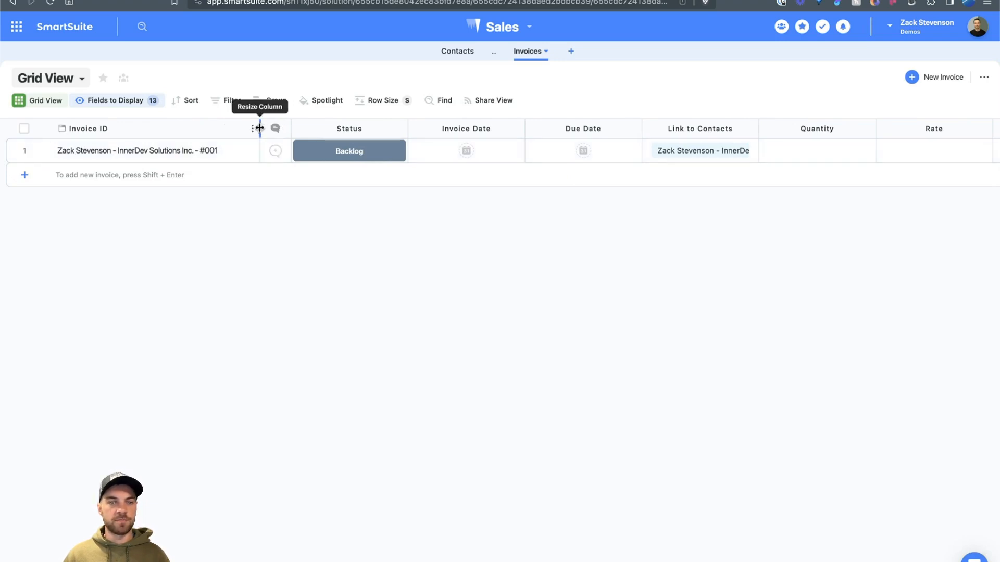
drag(260, 128, 185, 129)
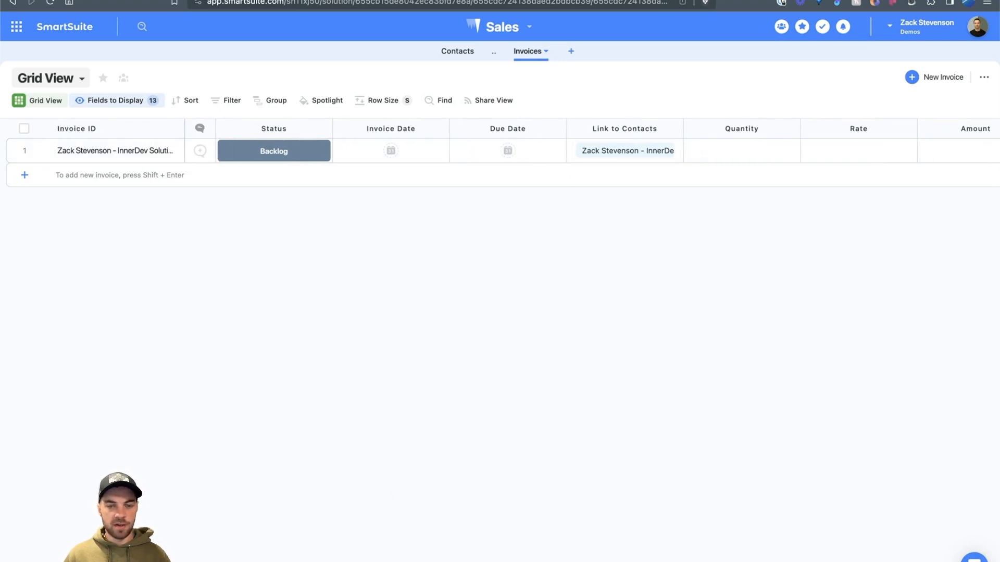
scroll(604, 151, right, 10)
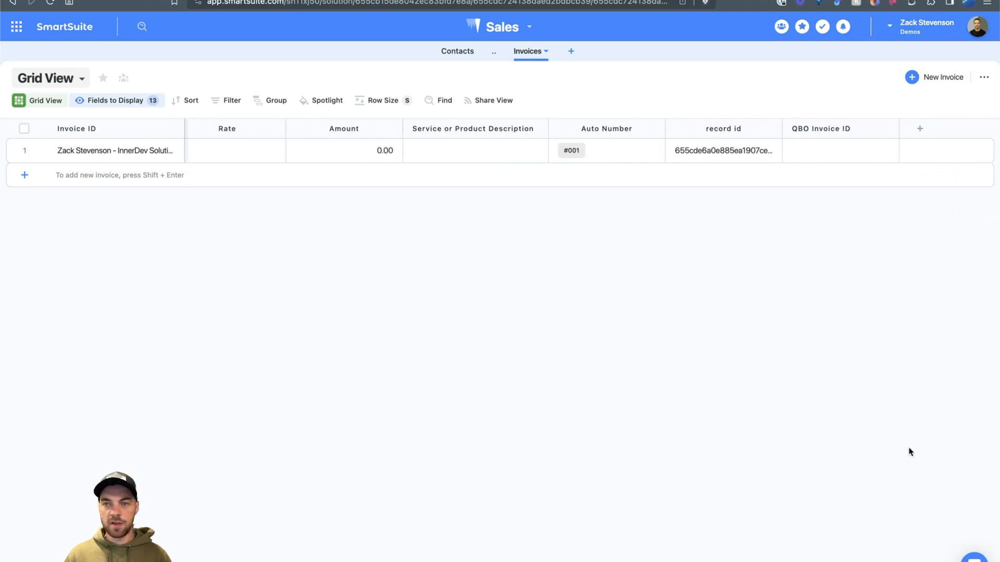
click(919, 128)
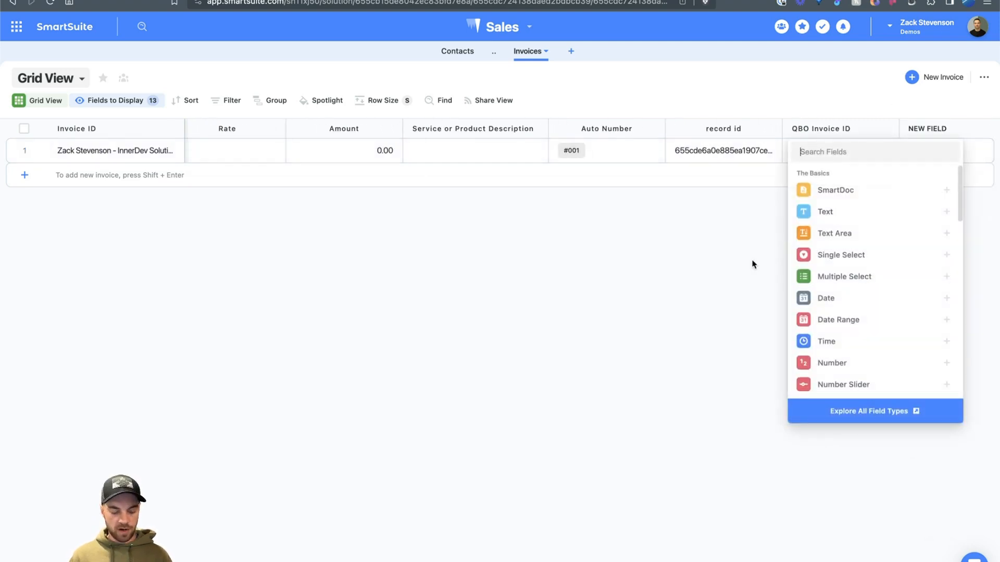
Step: Create a formula field referencing [Link to Contacts].[Billing Email] in the advanced editor
text(form)
click(862, 193)
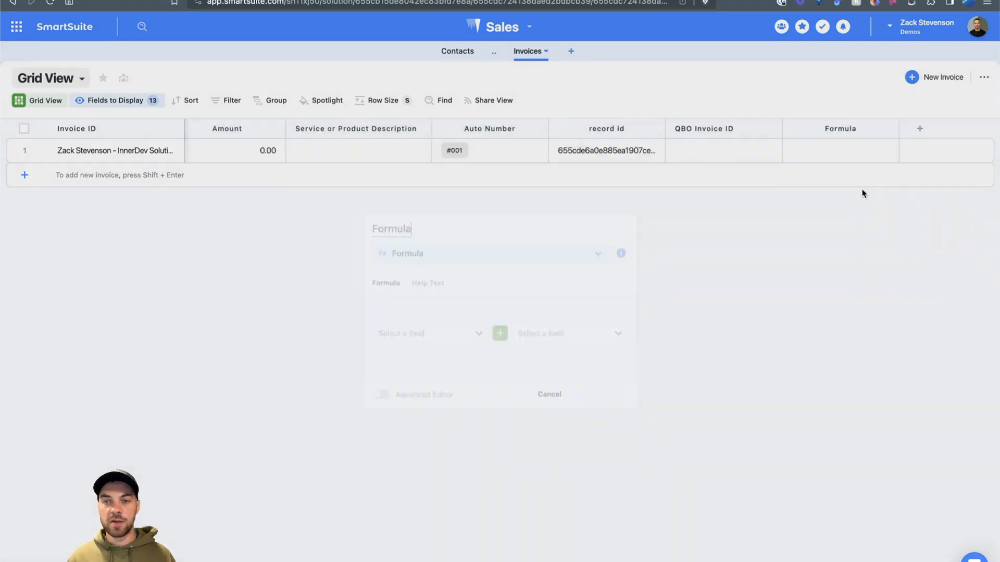
click(383, 388)
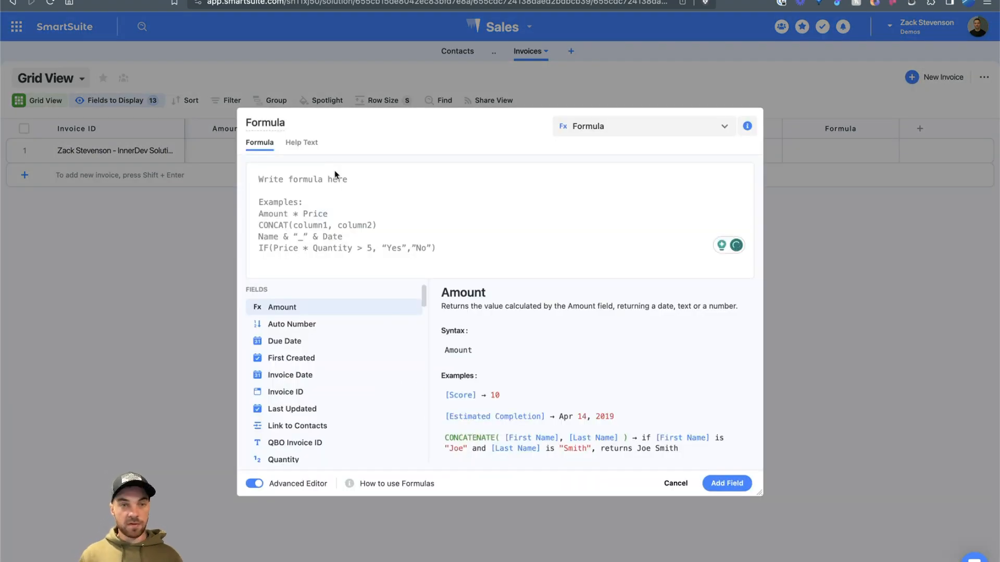
text(cont)
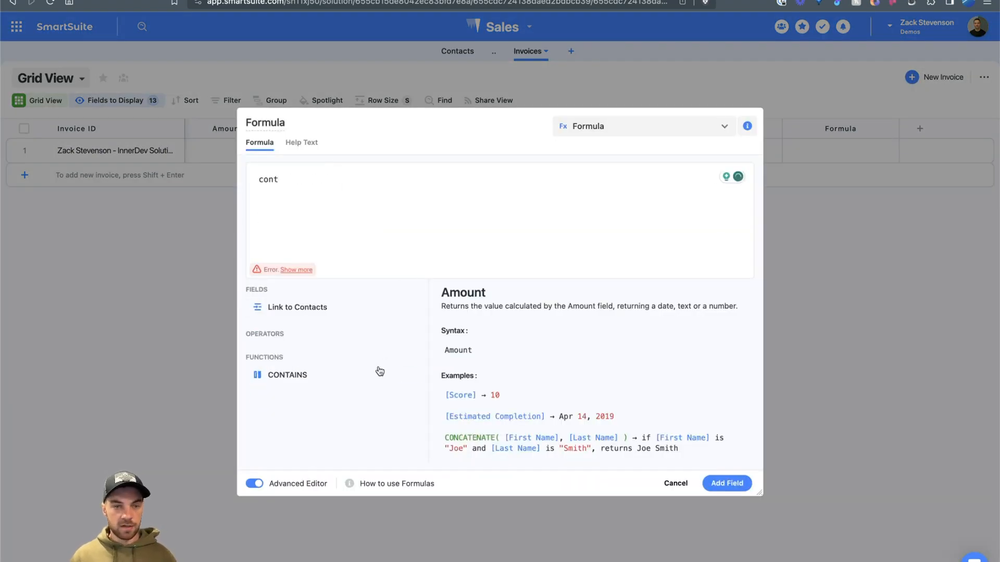
click(407, 307)
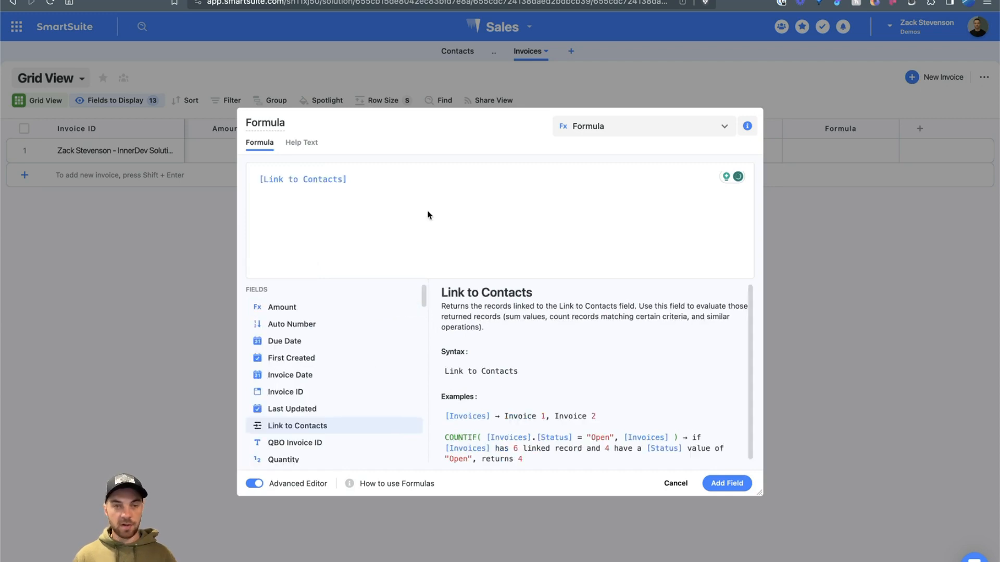
text(.billin)
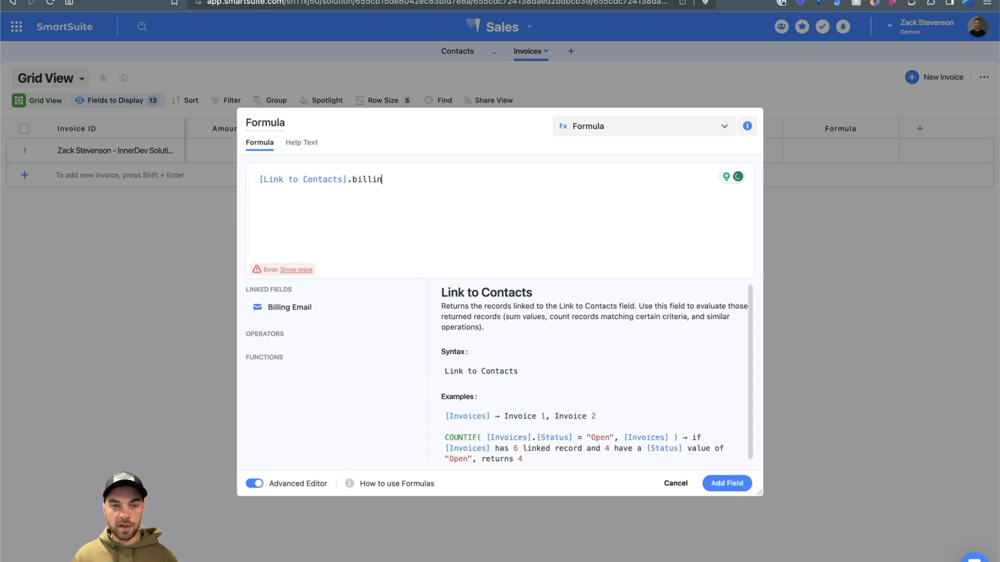
click(407, 307)
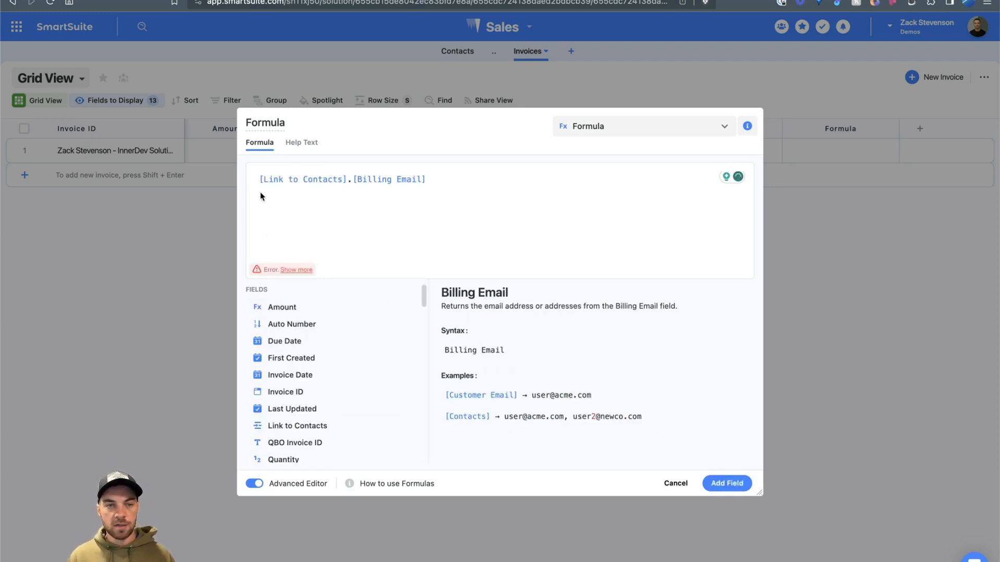
Step: Wrap the lookup in ARRAYUNIQUE to clear the error, name the field Billing Email, and save it
click(290, 271)
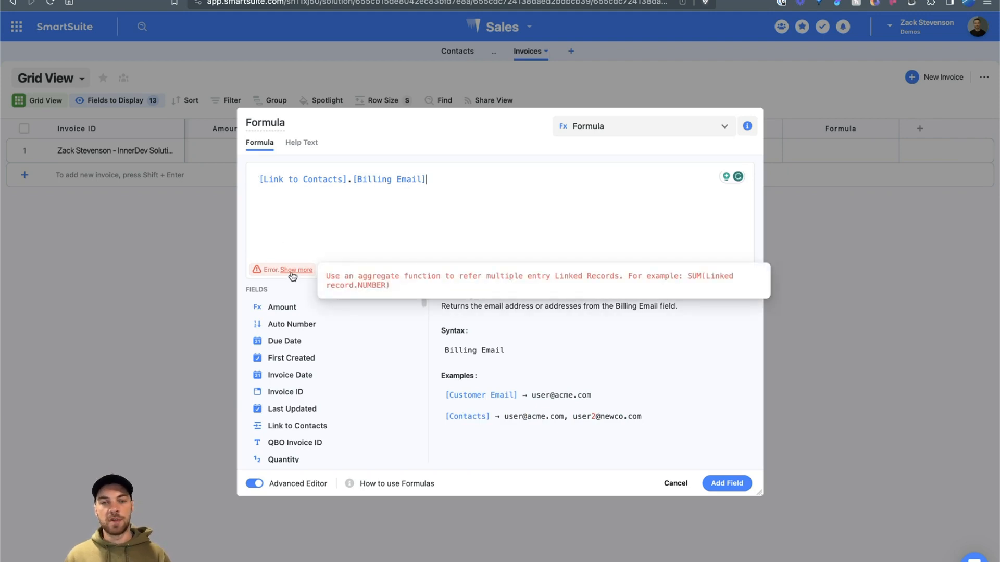
click(262, 180)
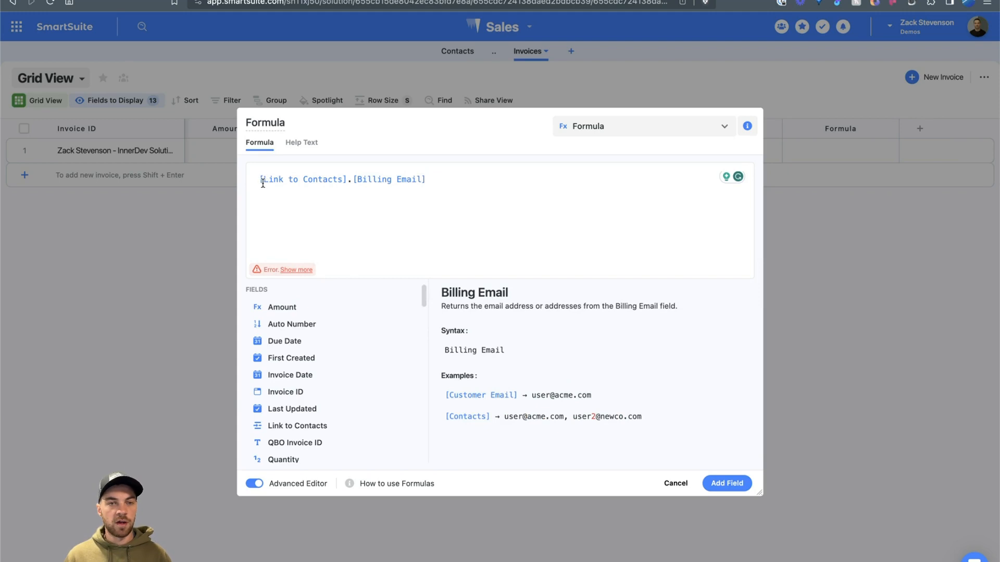
text(array)
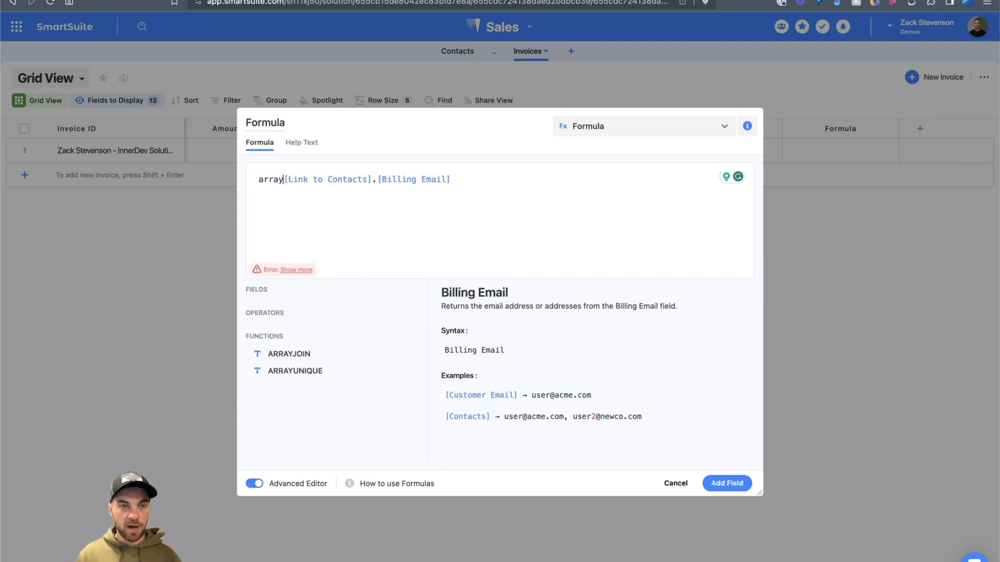
click(407, 370)
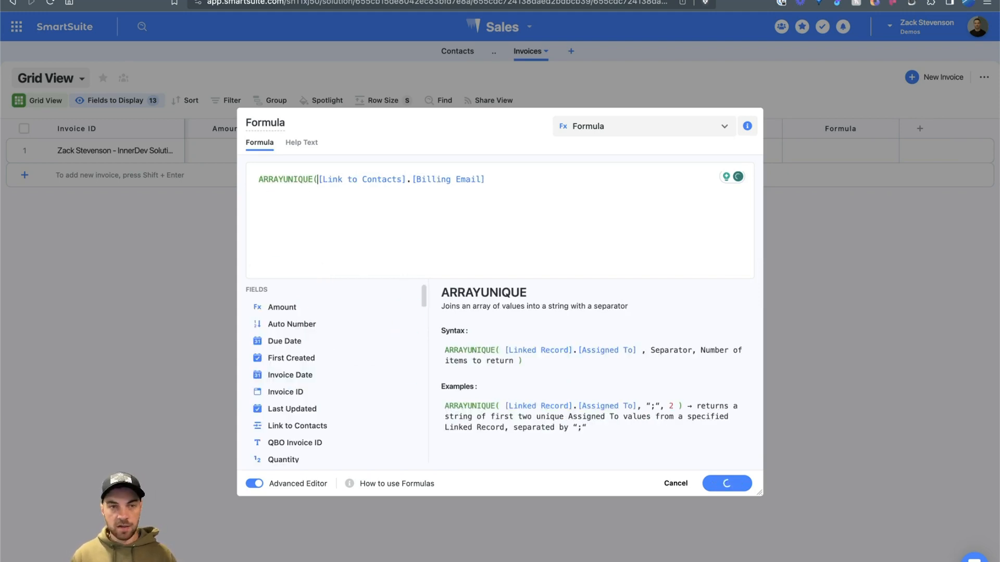
click(511, 178)
text())
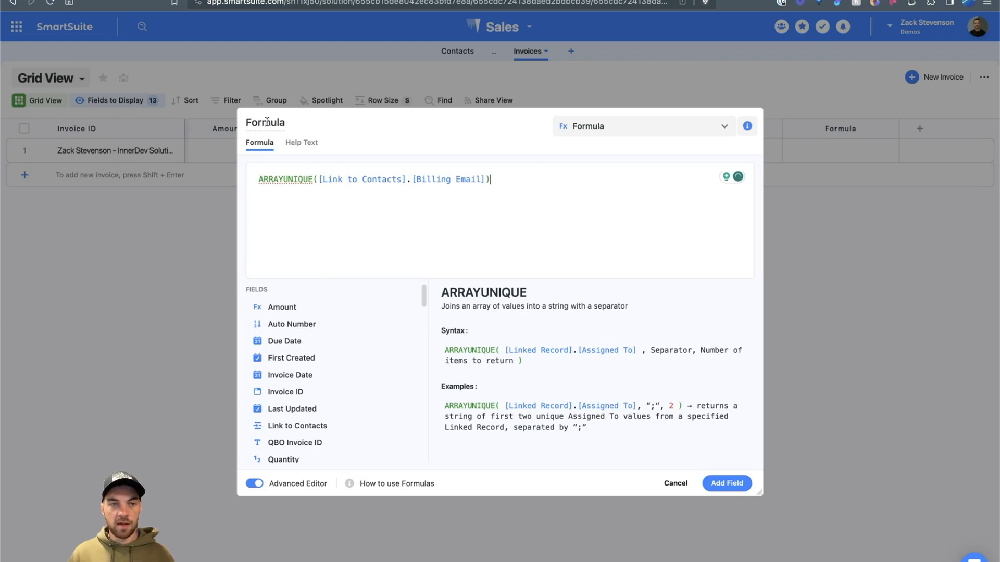
double_click(265, 123)
text(Billing E)
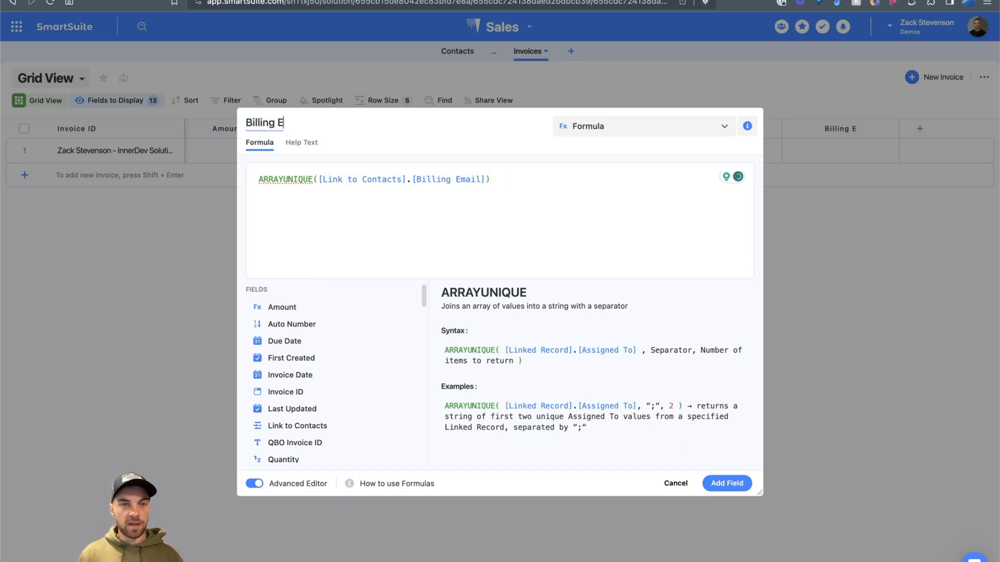
text(mail)
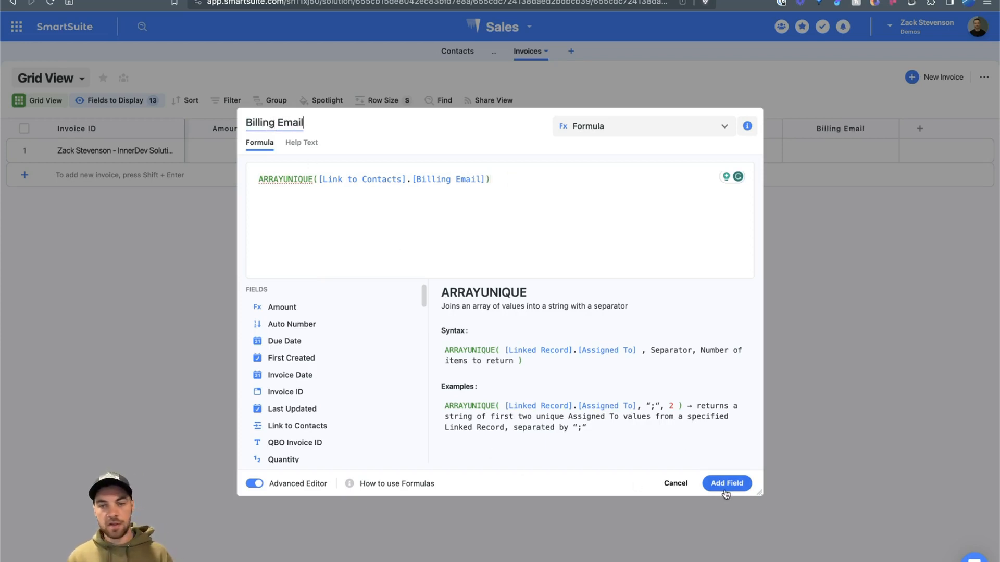
click(727, 483)
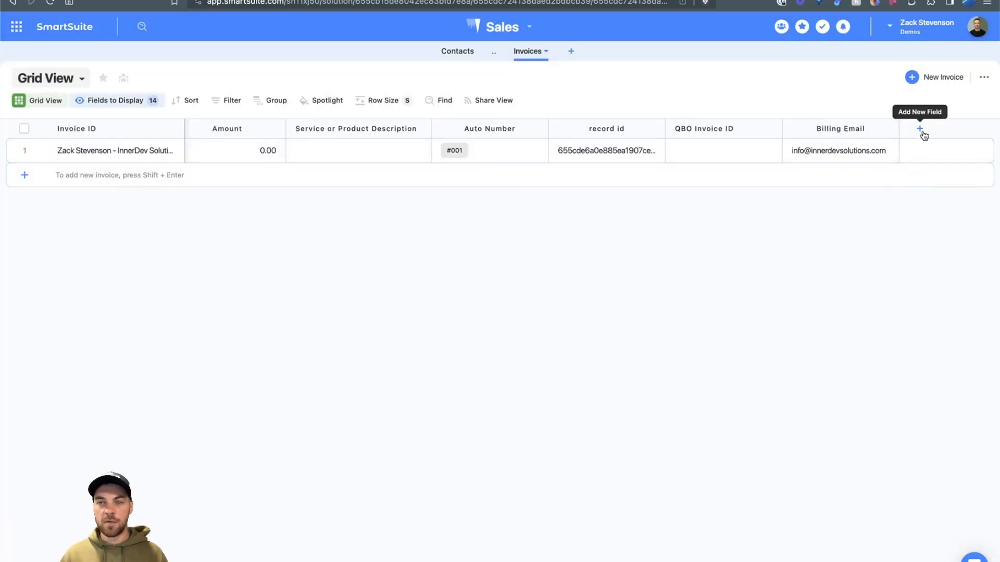
Step: Add another formula field referencing [Link to Contacts].[QBO ID]
click(919, 128)
text(form)
click(848, 187)
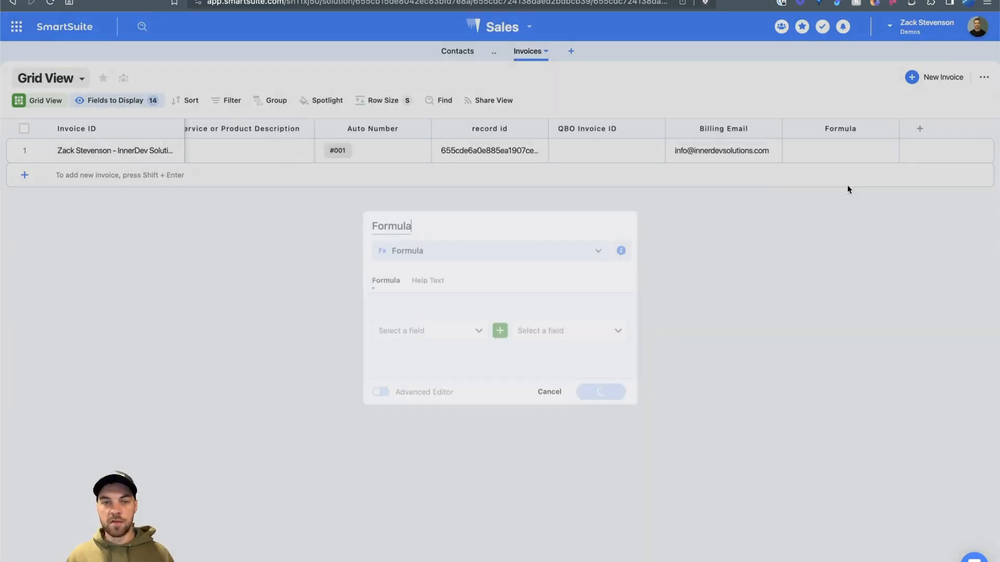
click(331, 198)
text(contac)
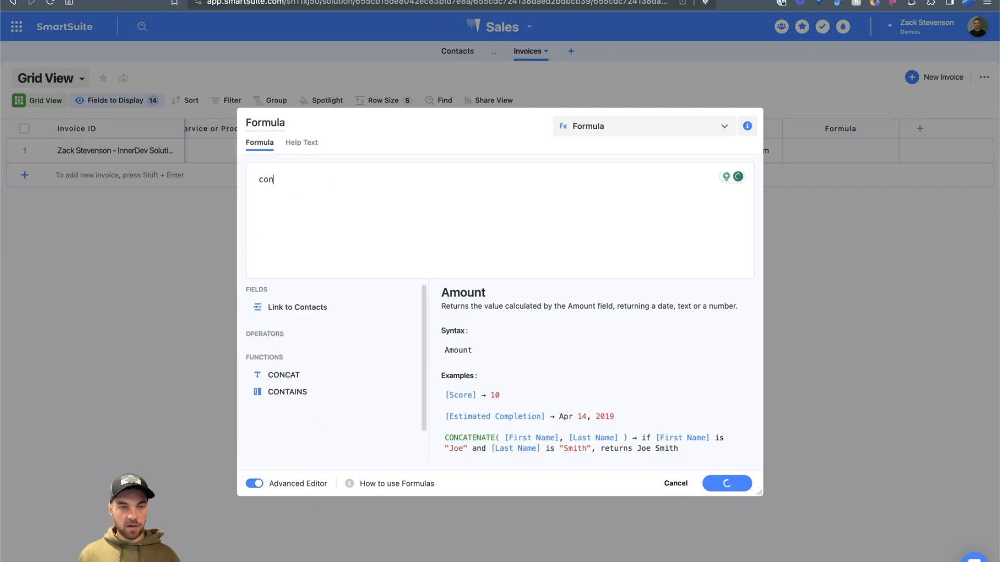
click(398, 318)
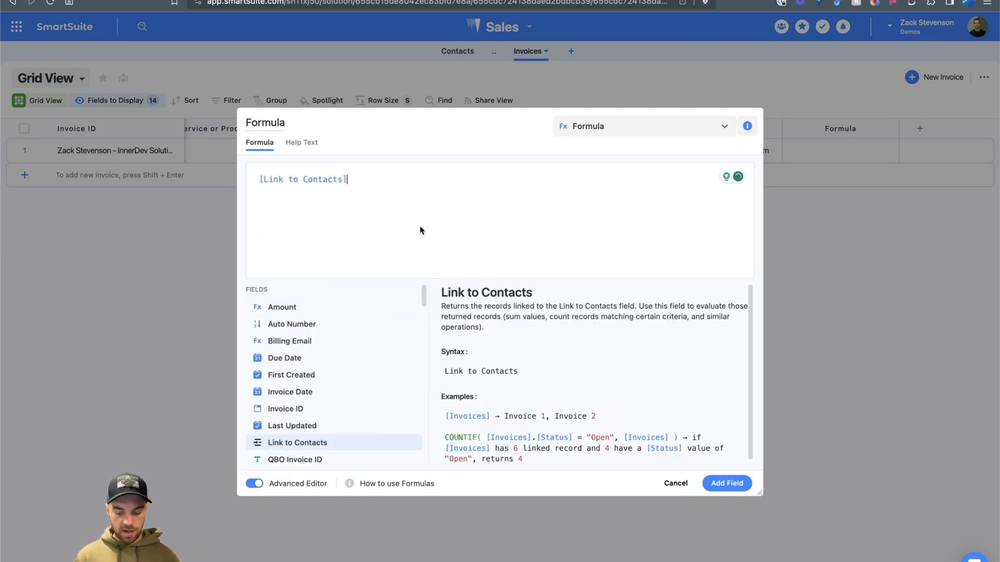
text(.qbo)
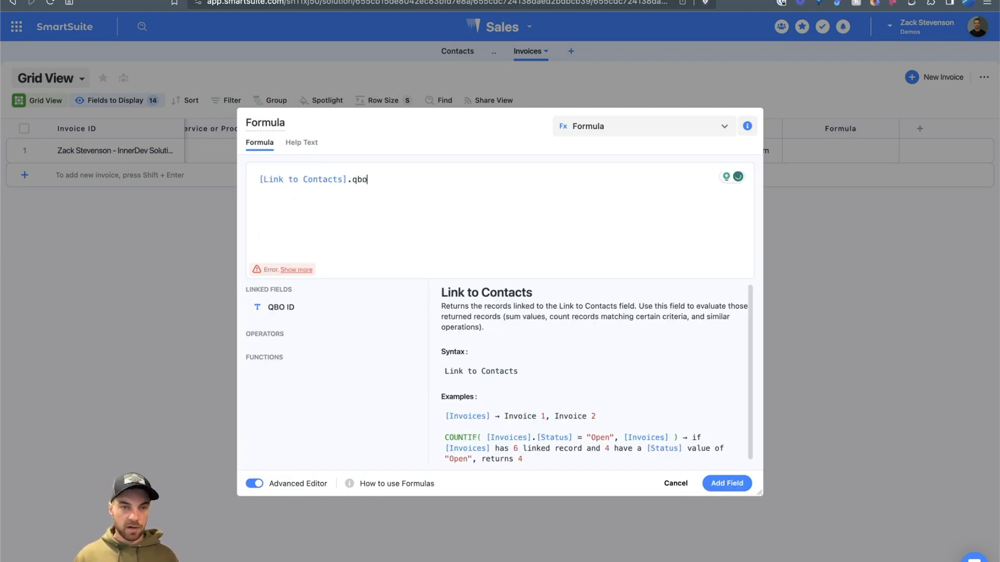
click(408, 308)
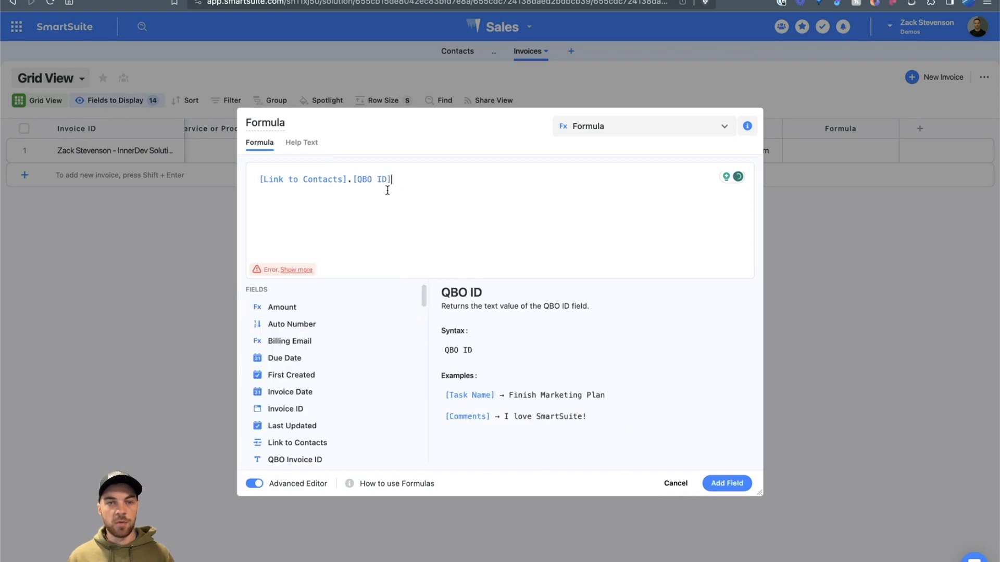
Step: Name it QBO Customer ID, wrap the formula in ARRAYUNIQUE, and save; the invoice shows 58
click(305, 121)
key(BackSpace)
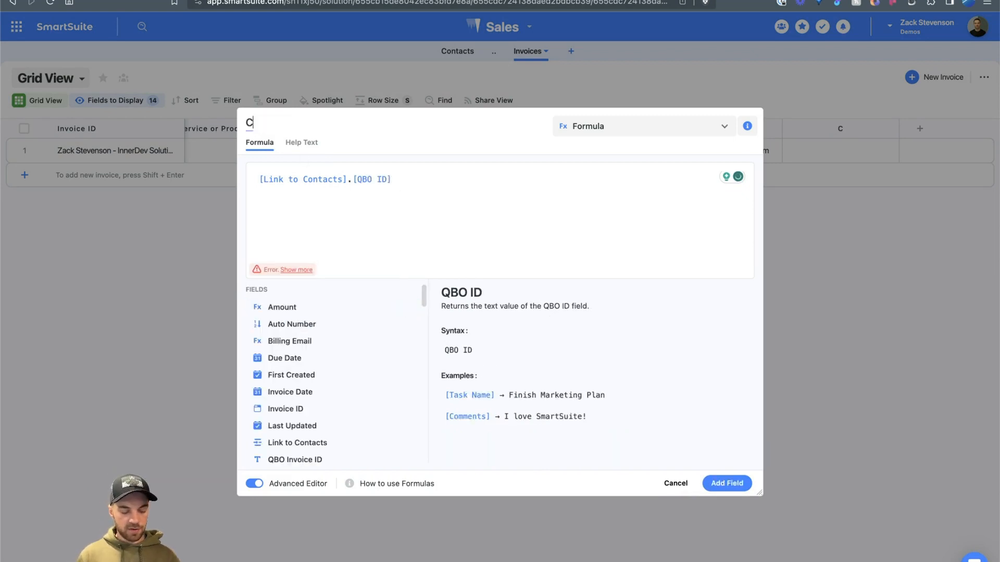
text(QBO Cs)
key(BackSpace)
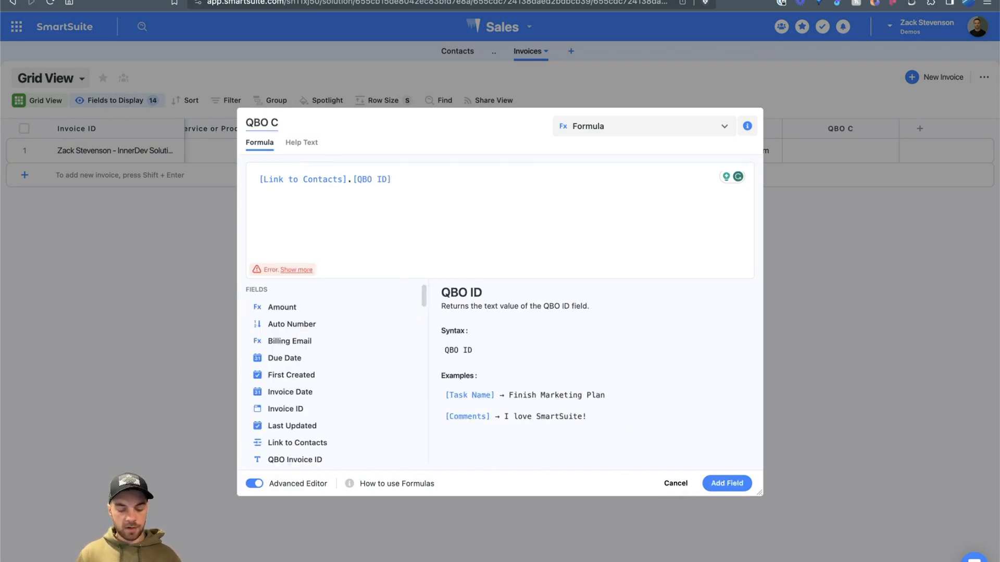
text(ustomer ID)
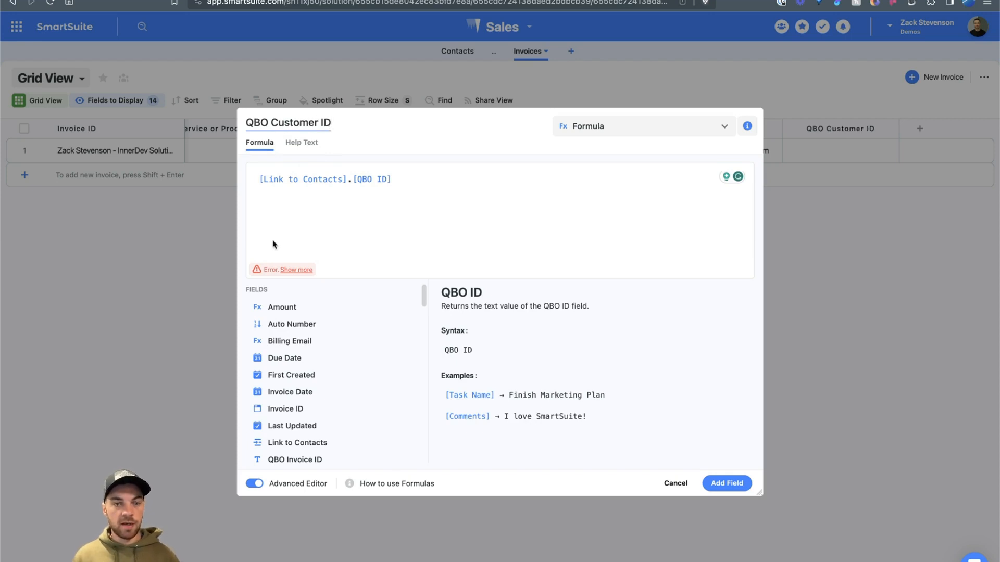
click(259, 178)
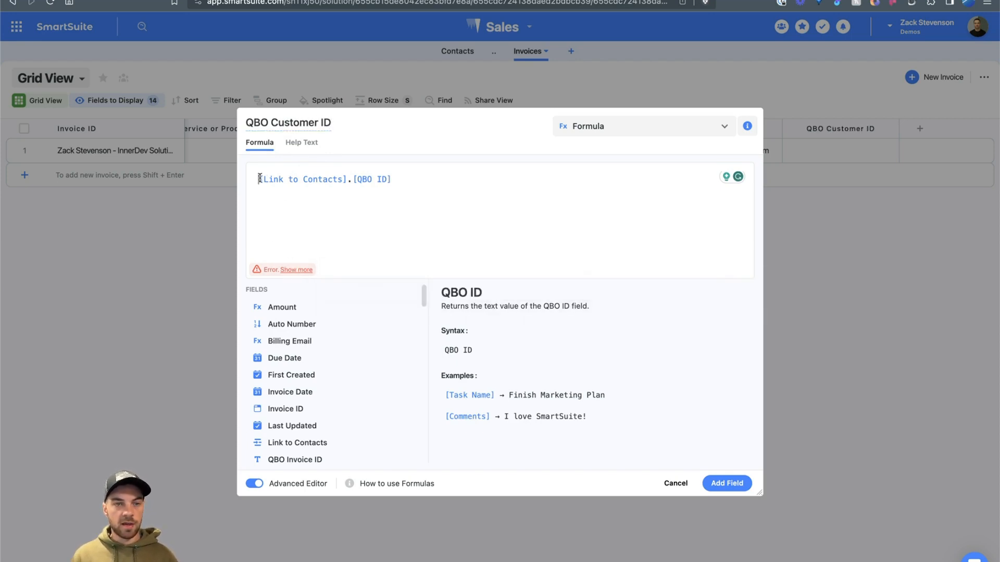
text(array)
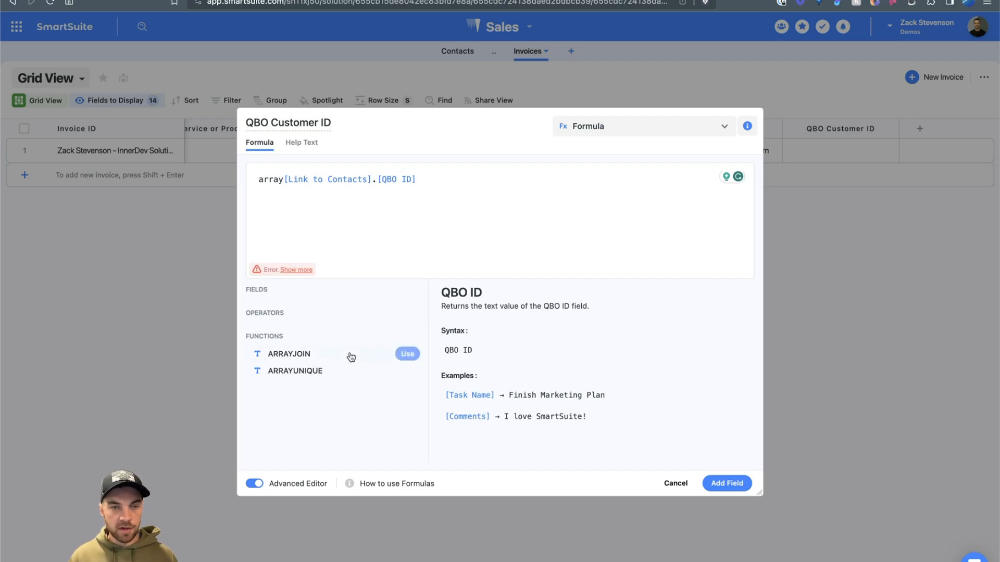
click(406, 371)
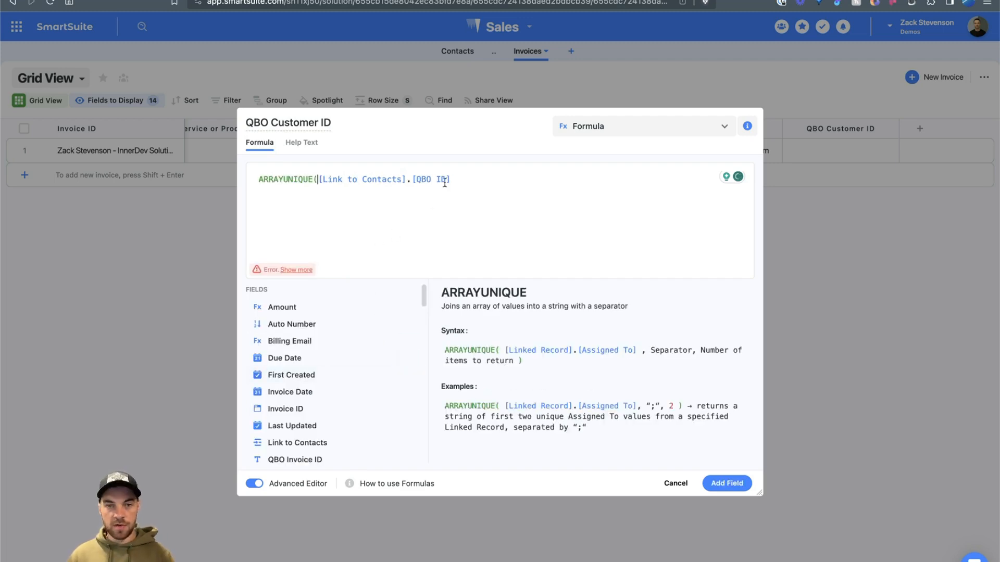
click(467, 178)
text())
click(721, 484)
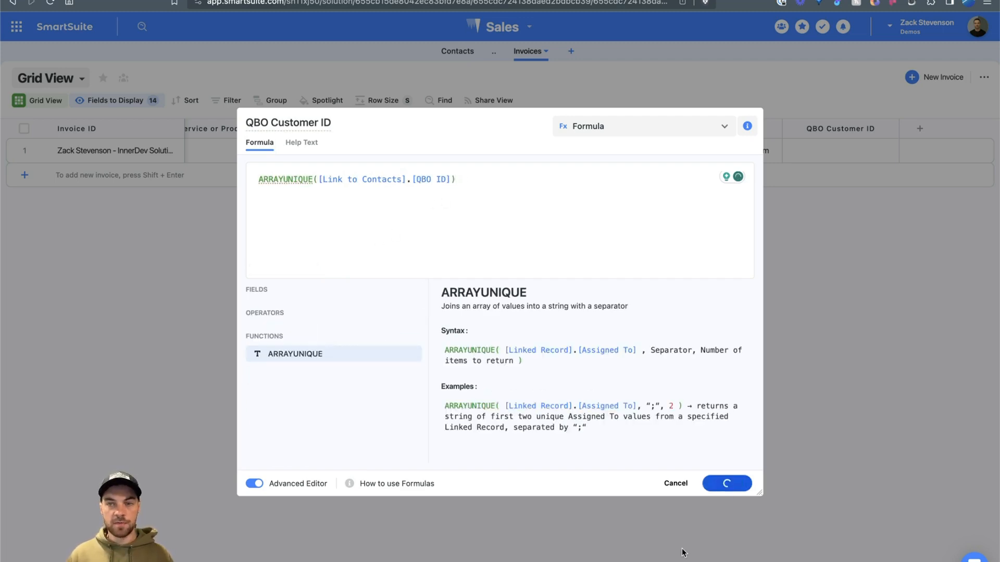
click(813, 150)
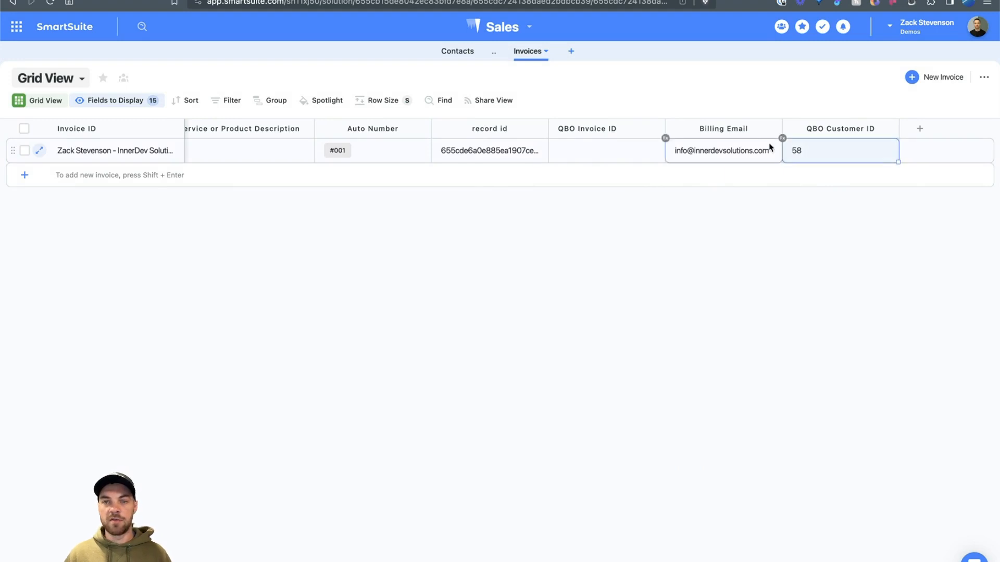
Step: Enter service 'TEst data', quantity 2 and rate 750 on the invoice, giving Amount 1,500.00
drag(782, 128, 807, 128)
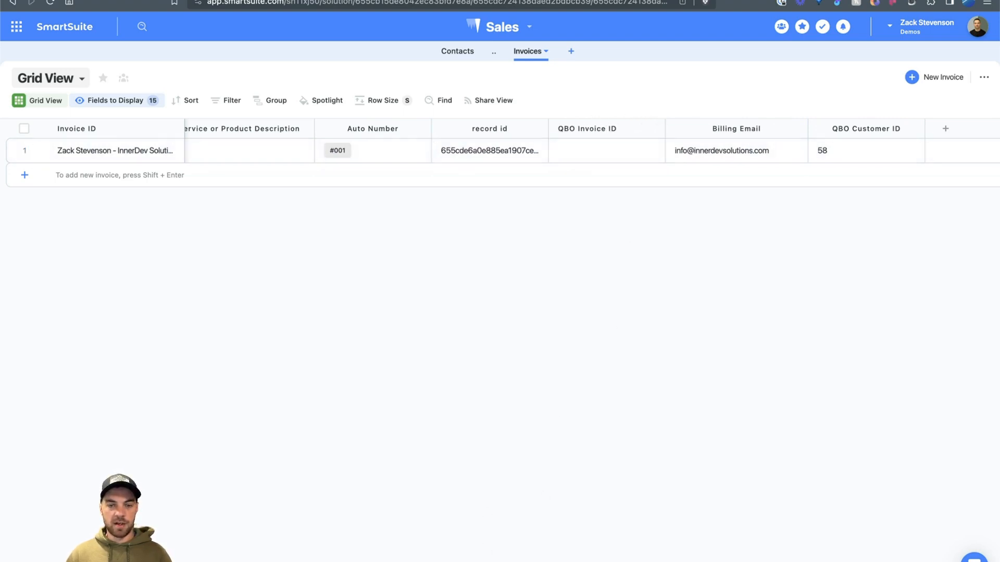
scroll(643, 161, left, 10)
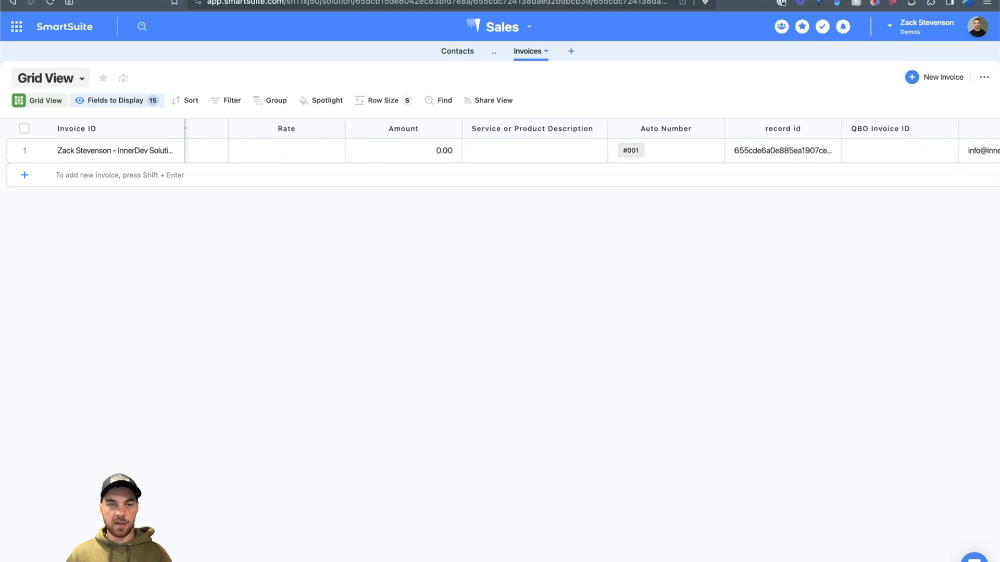
click(646, 157)
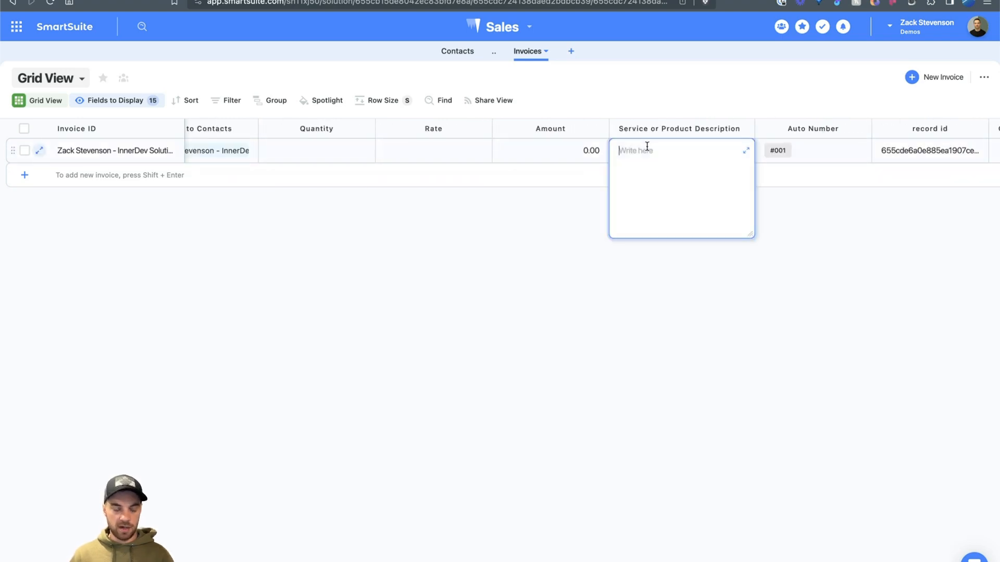
text(TEst data)
click(362, 152)
text(2)
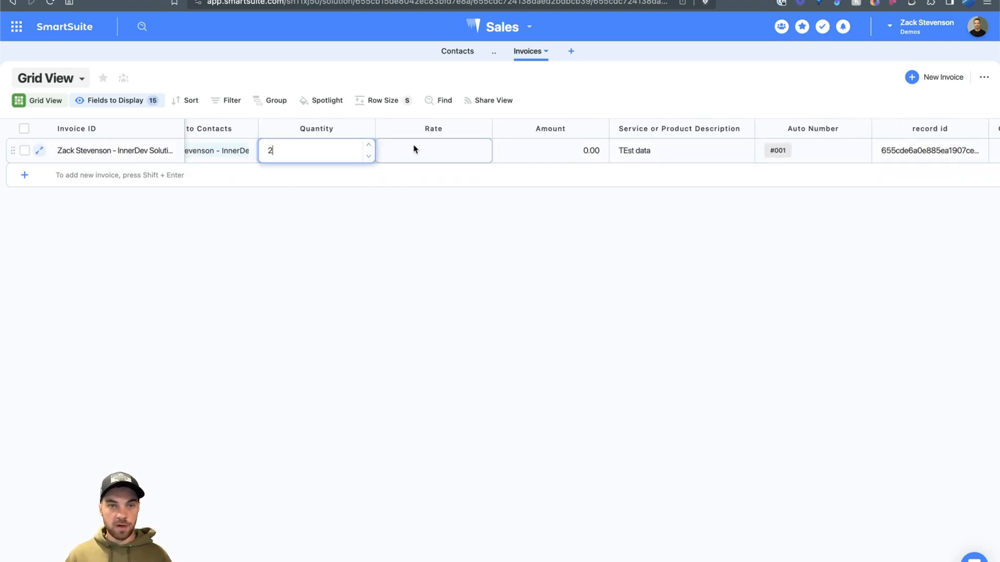
click(417, 149)
text(750)
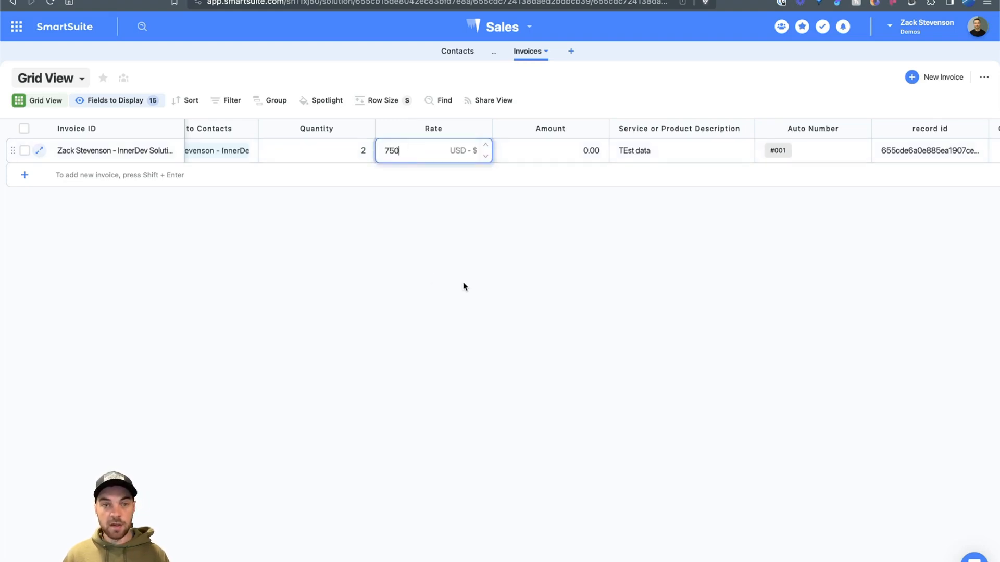
click(463, 285)
click(583, 156)
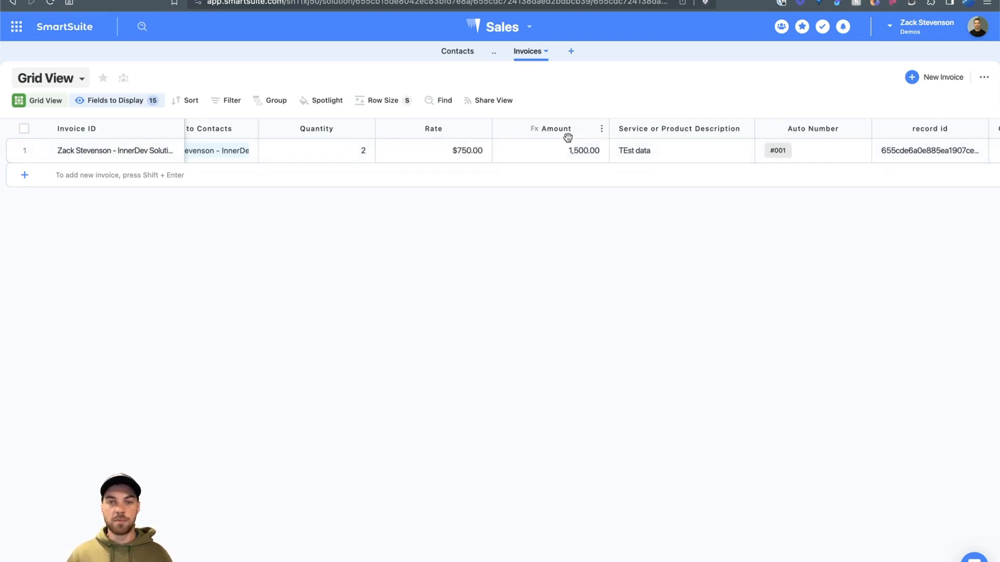
scroll(573, 151, left, 8)
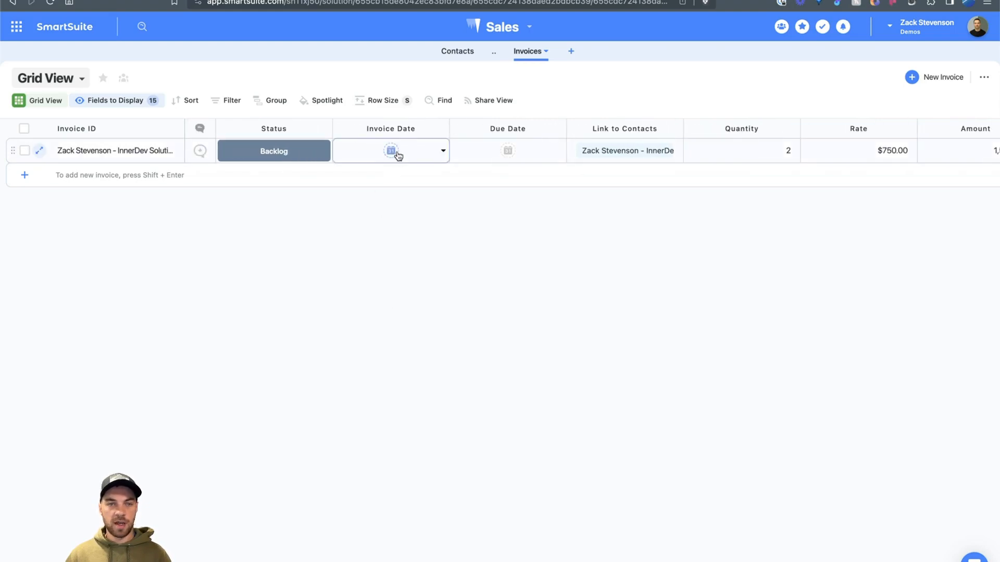
Step: Pick Nov 21 as the Invoice Date and Nov 30 as the Due Date from the calendars
click(390, 151)
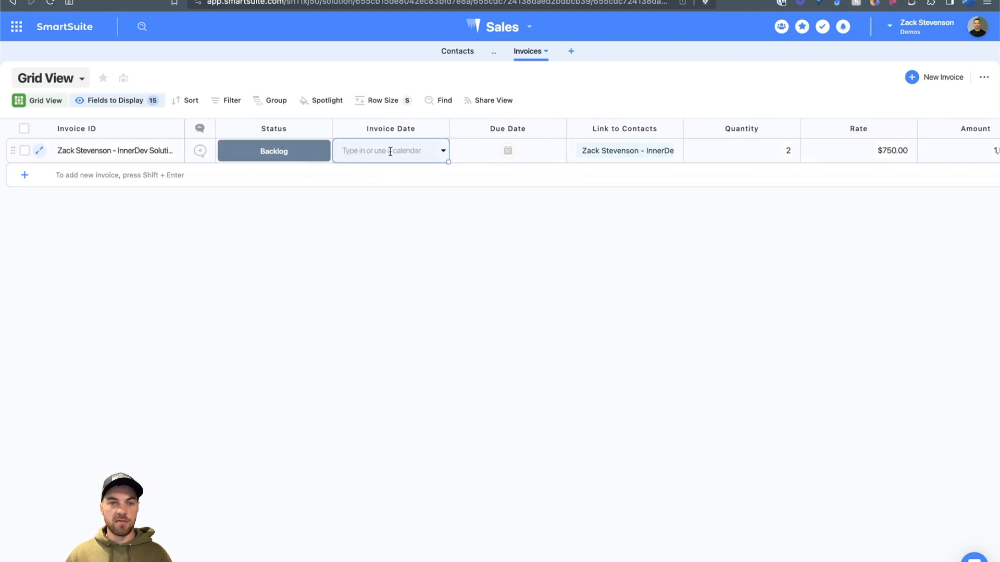
click(441, 152)
click(370, 333)
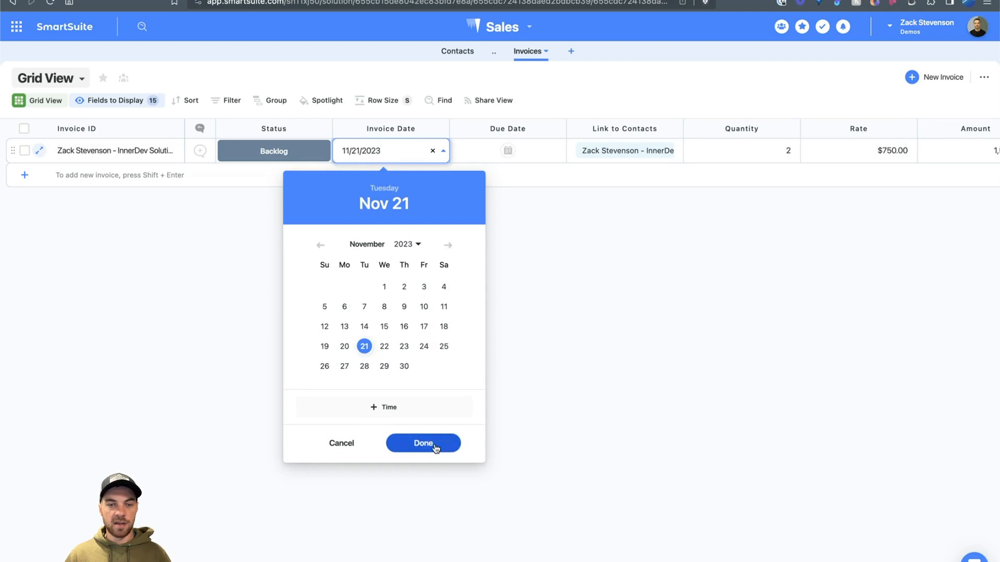
click(435, 446)
click(509, 156)
click(508, 152)
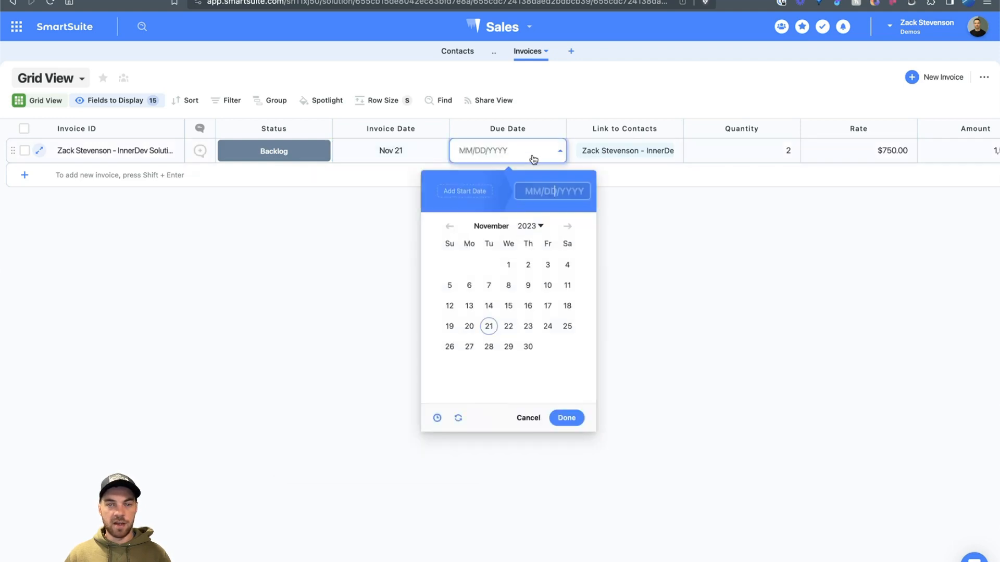
click(529, 346)
click(567, 419)
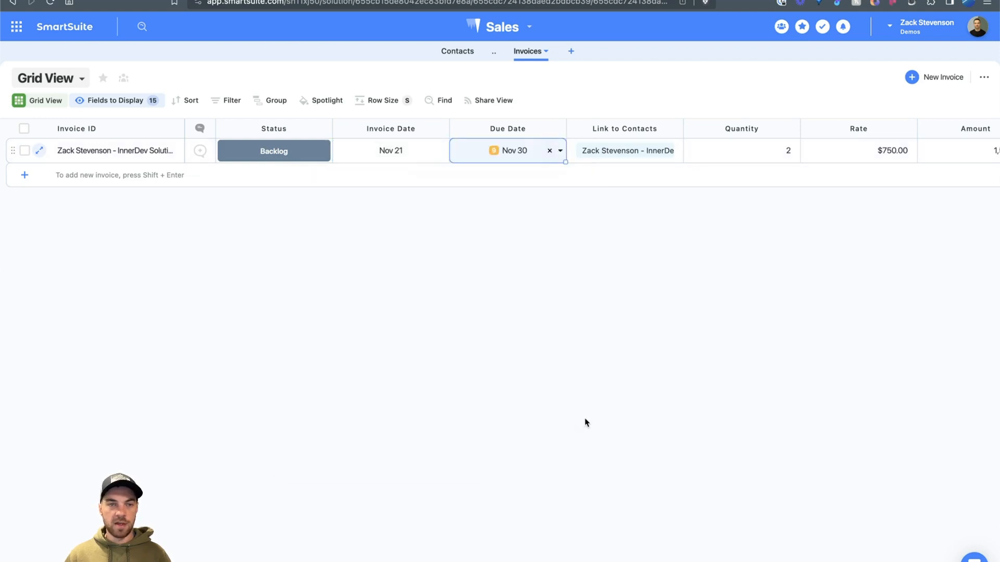
click(586, 420)
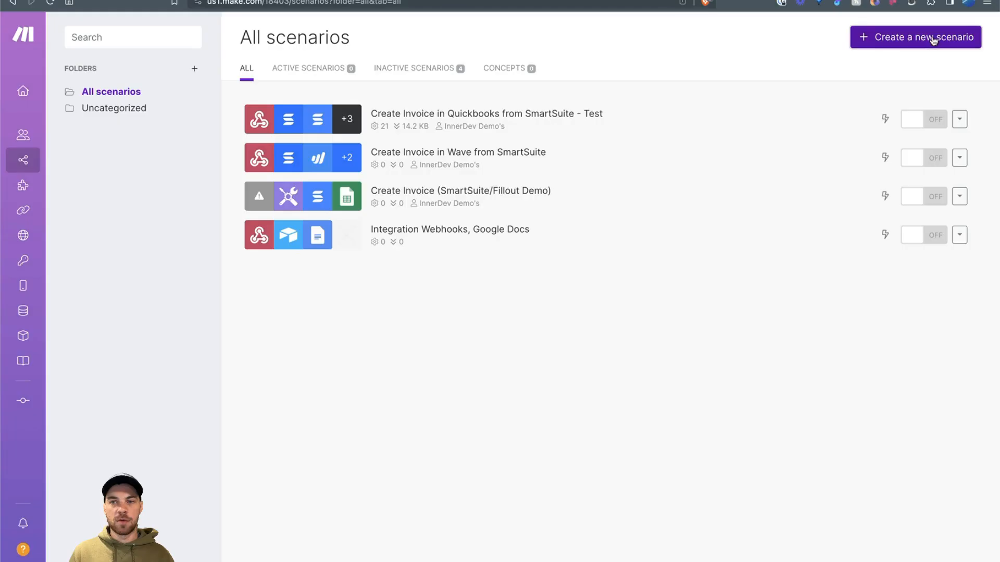
Step: Start a new scenario whose first module is a Webhooks Custom webhook trigger
click(933, 39)
click(536, 290)
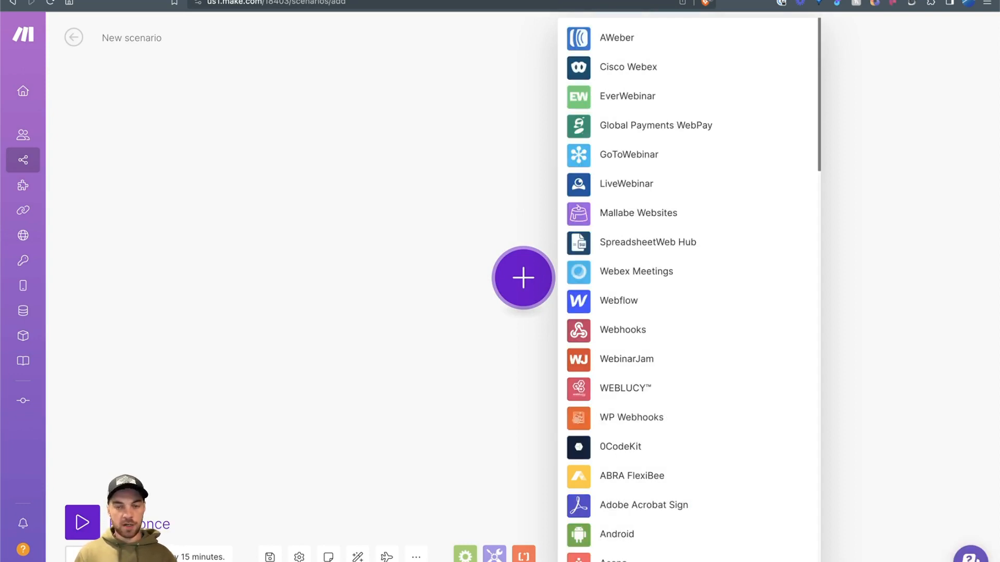
text(hook)
click(622, 38)
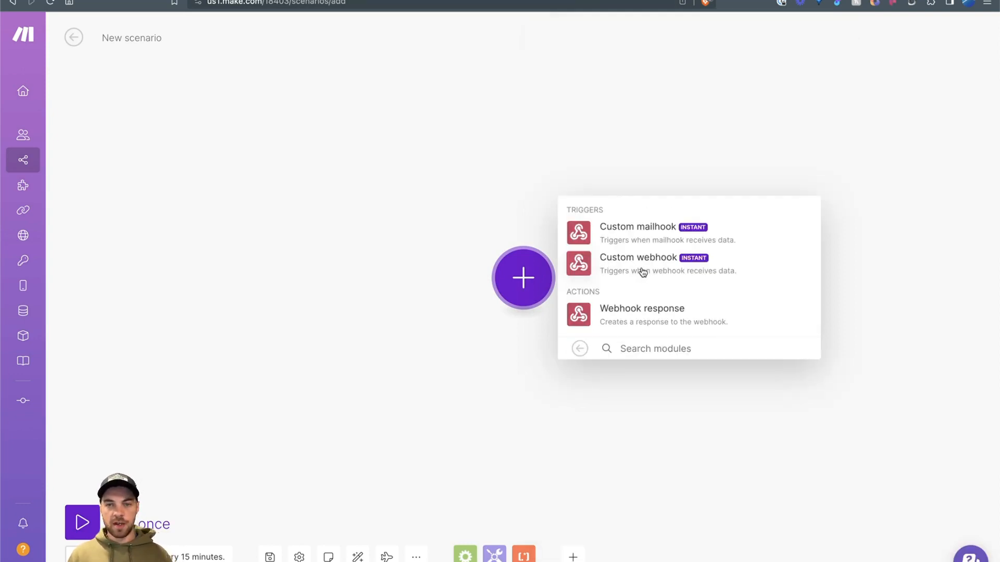
click(647, 270)
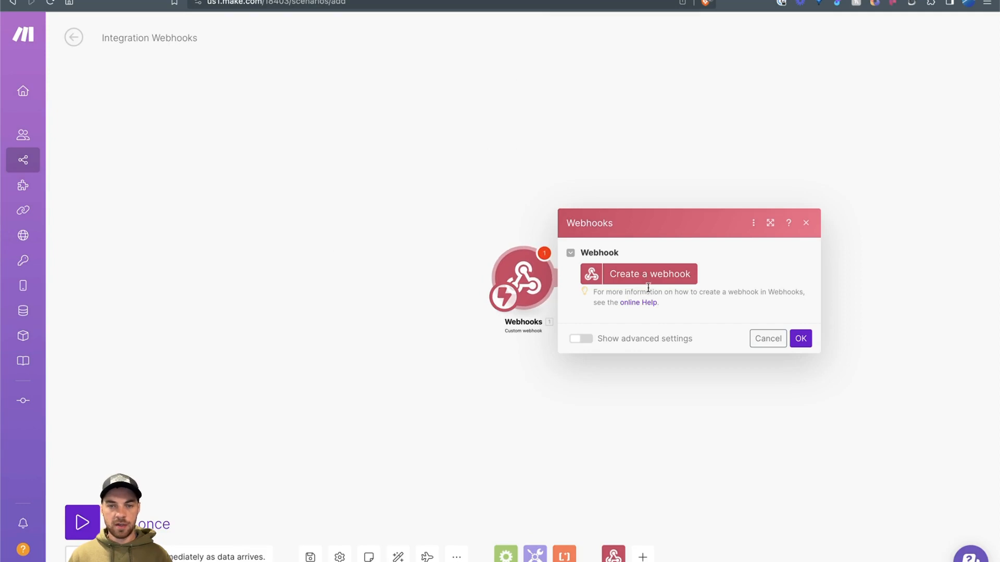
Step: Create a webhook named Demo Create Invoice, copy its address, and return to SmartSuite
click(656, 280)
drag(927, 221, 745, 220)
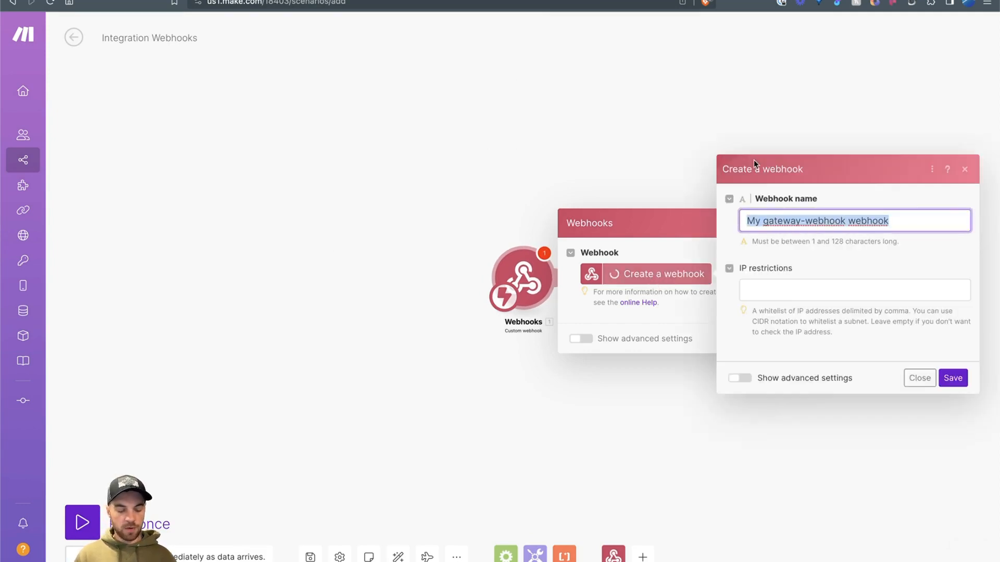
text(Demo)
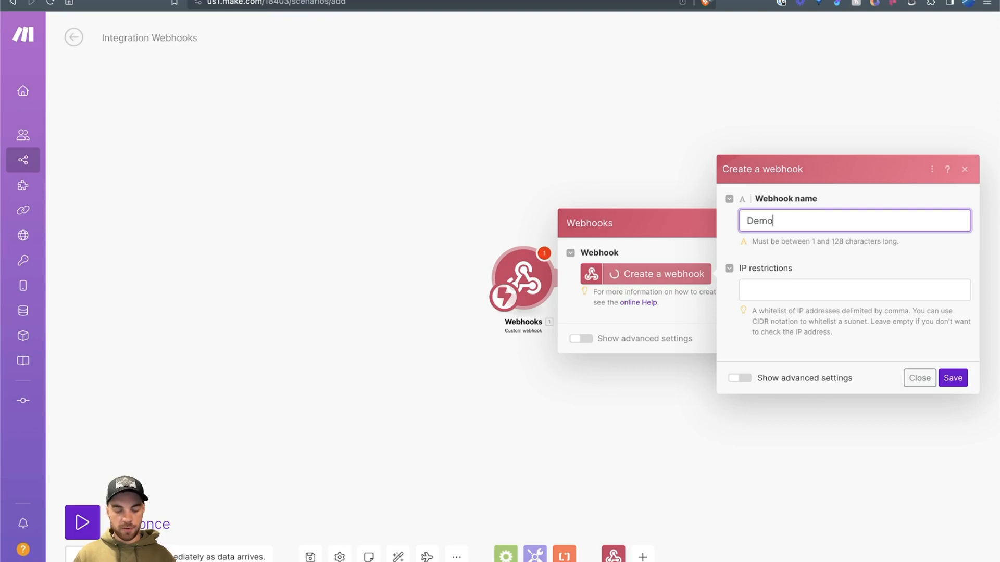
text( Craete In)
text(voice)
click(952, 377)
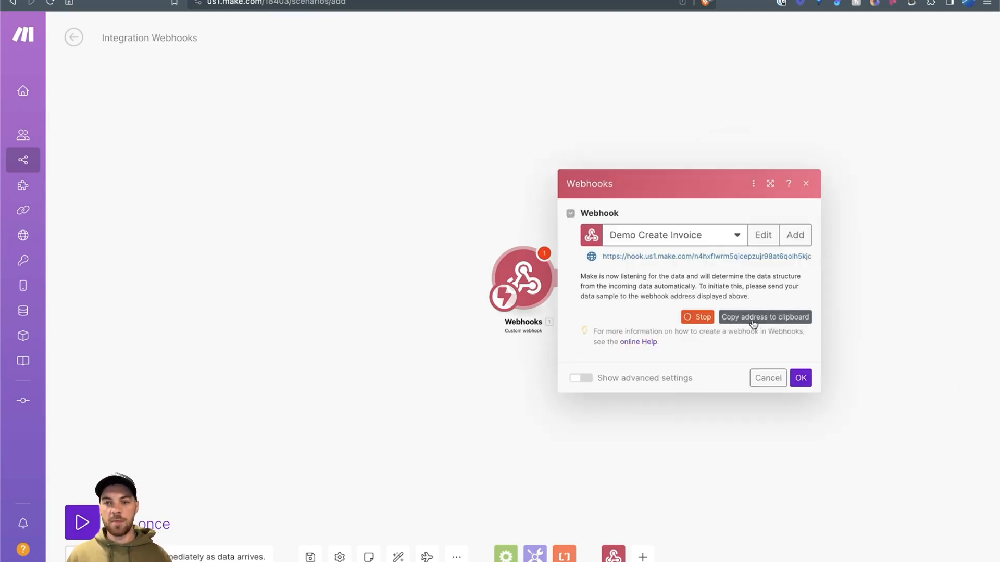
click(754, 323)
click(800, 378)
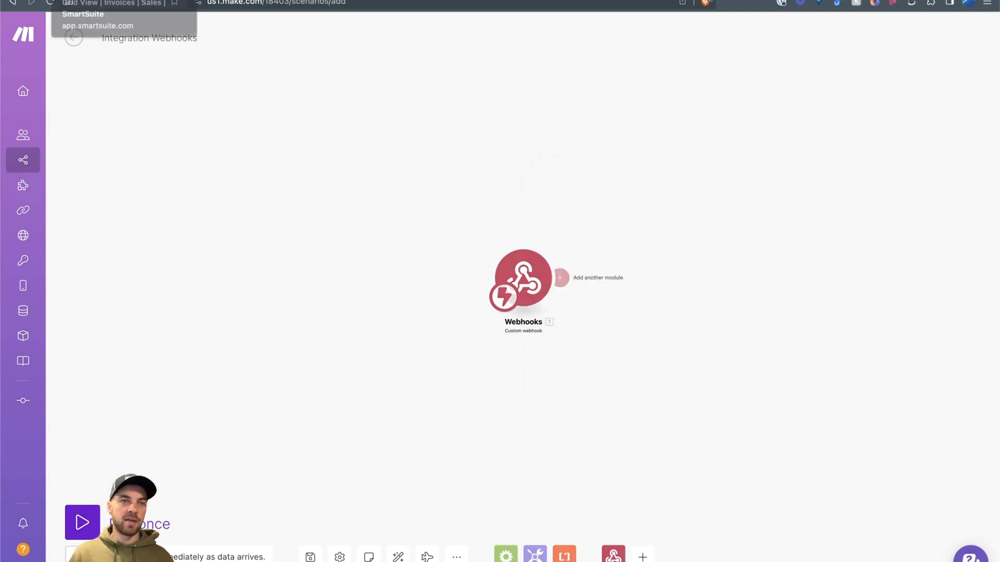
click(88, 0)
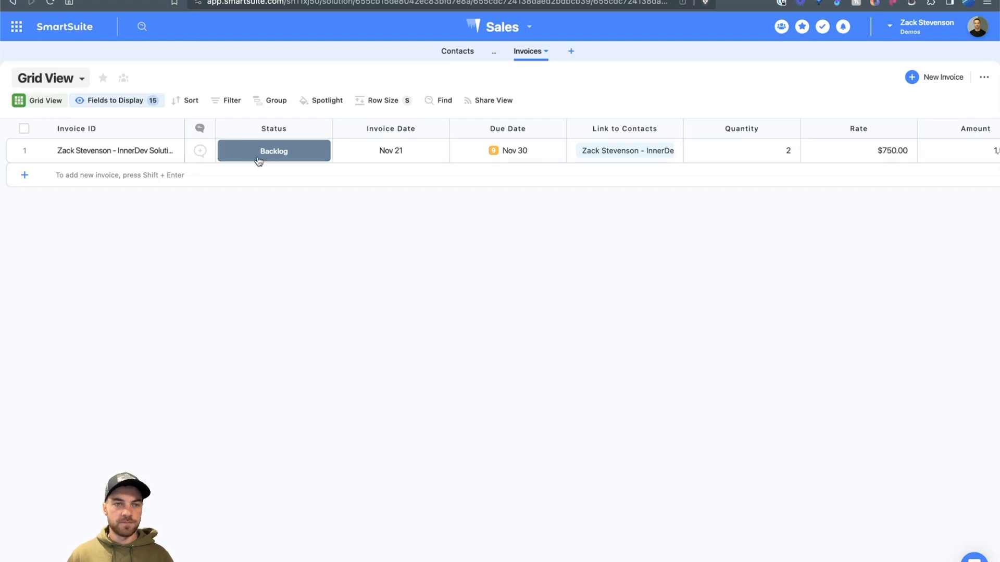
Step: Add a Button field named Create Invoice with the button label Create Invoice
click(201, 128)
mouse_move(242, 218)
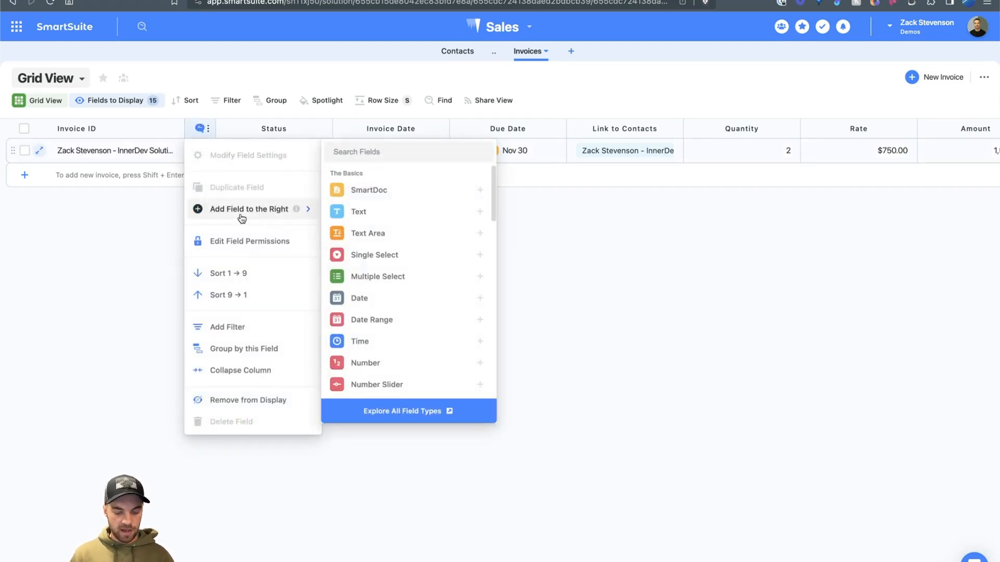
text(button)
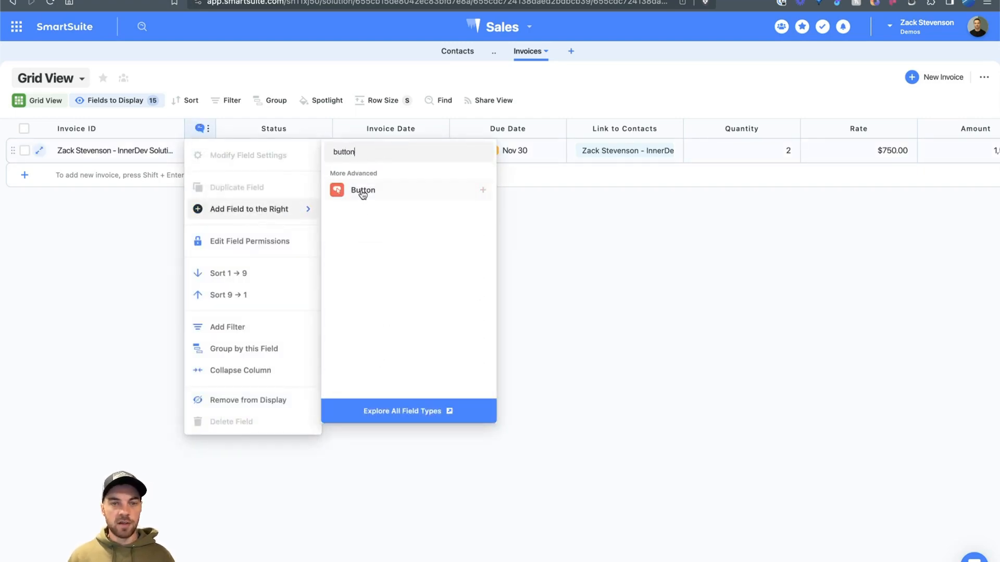
click(358, 191)
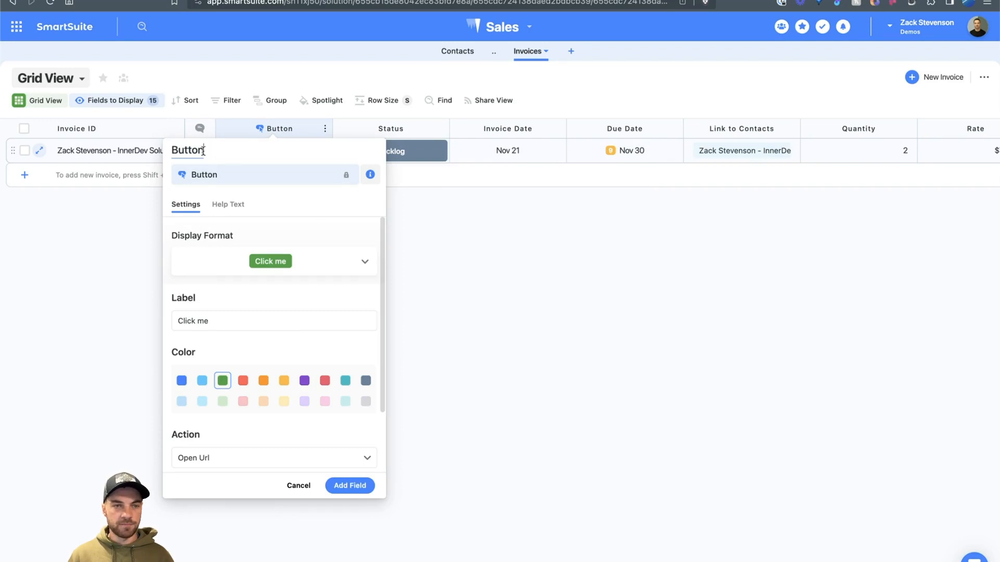
drag(203, 151, 167, 149)
text(Create I)
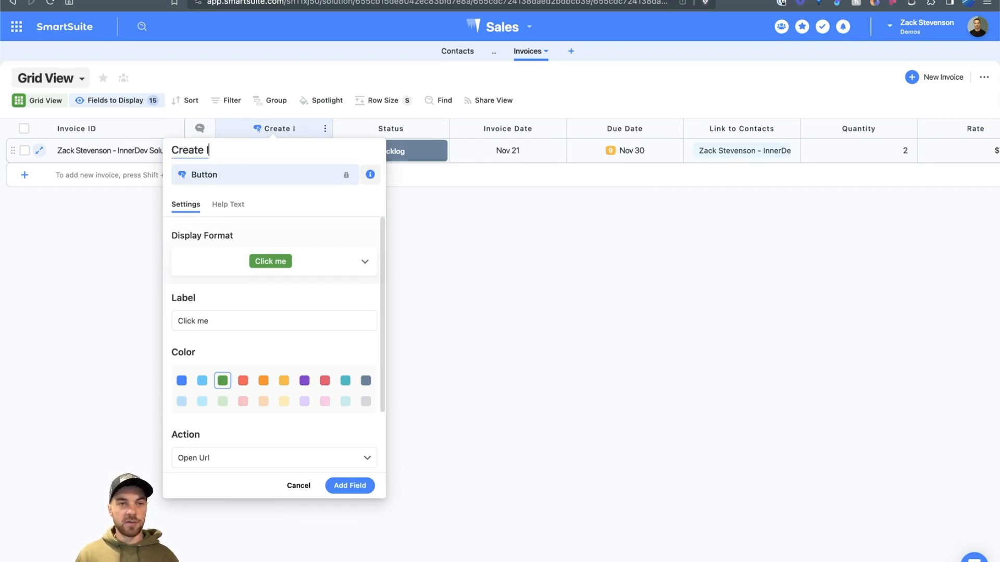
text(nvoice)
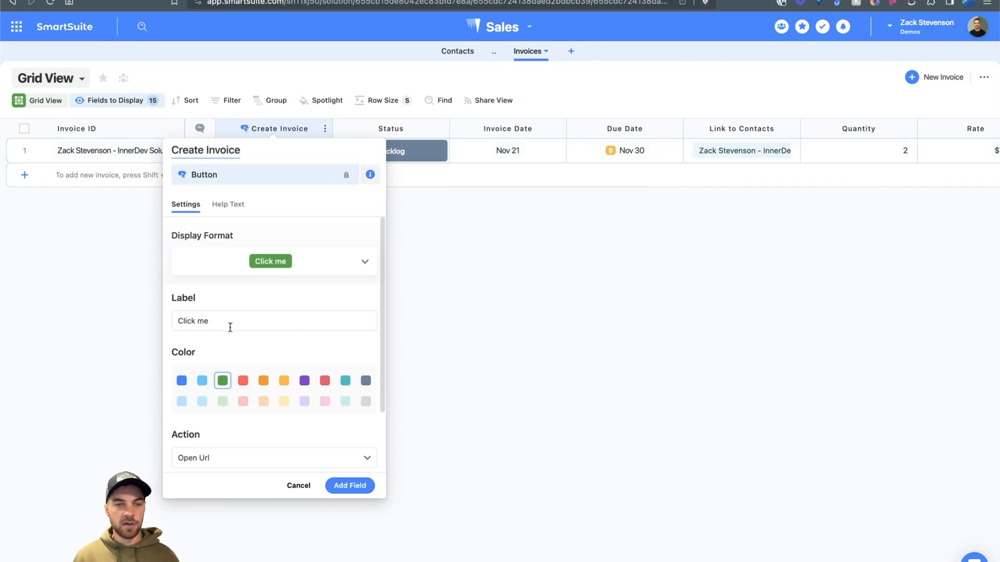
drag(230, 327, 179, 321)
text(Create Invo)
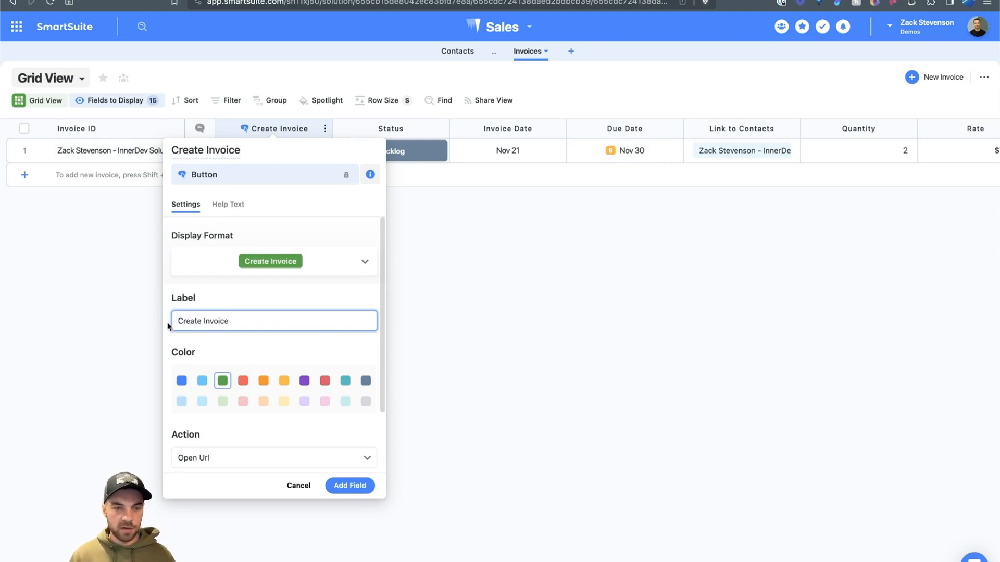
Step: Set the button's URL source to URL Formula and open the formula editor
scroll(229, 382, down, 3)
click(344, 409)
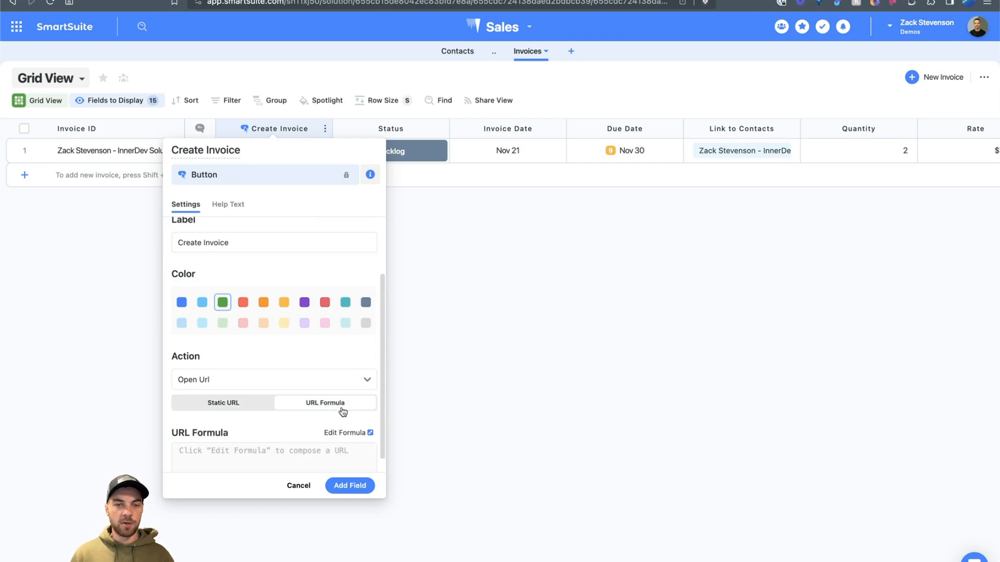
scroll(345, 419, down, 1)
click(351, 415)
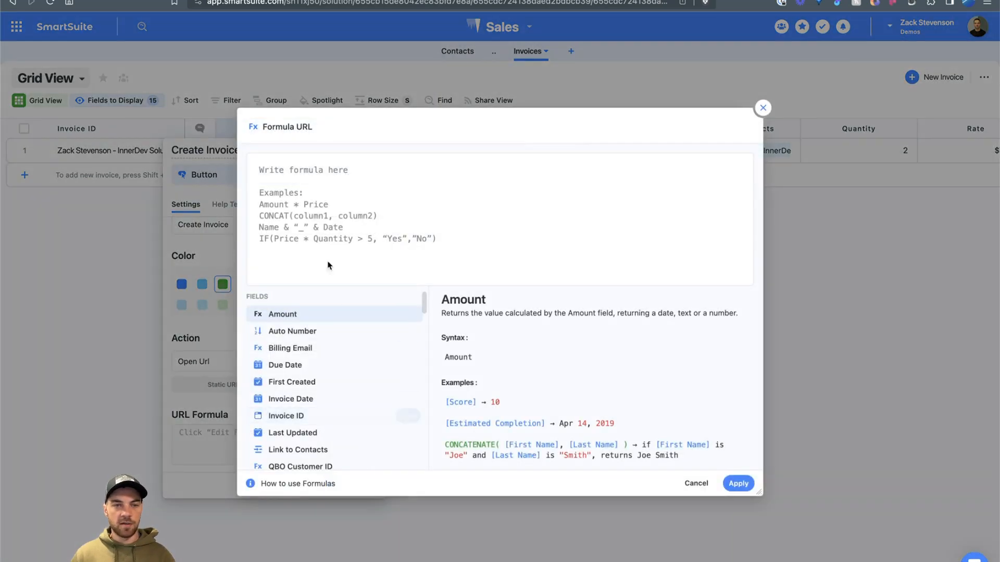
Step: Enter CONCAT("<webhook address>?rec=", RECORD_ID()) as the URL formula and apply it
click(339, 172)
text(conca)
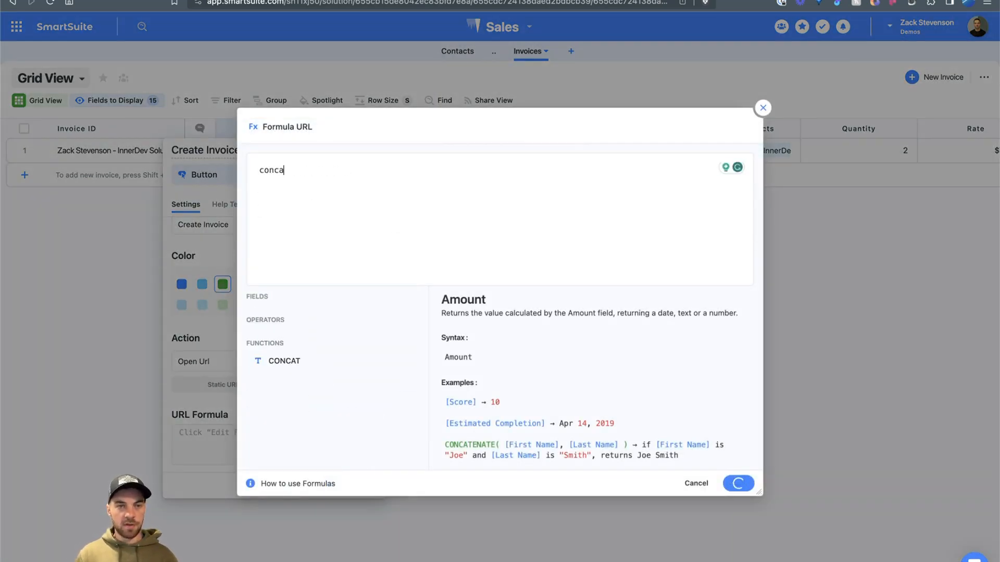
click(408, 362)
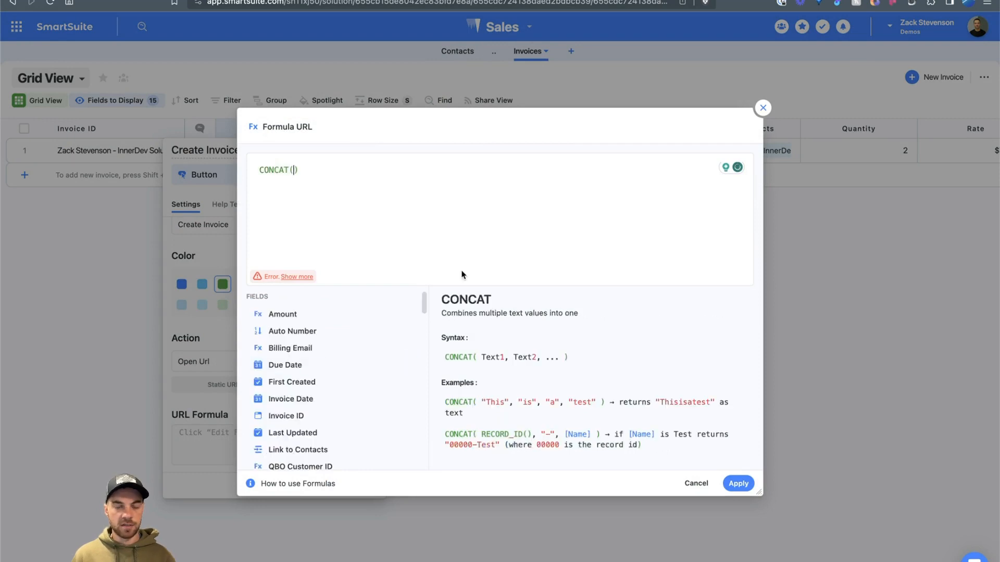
text(")
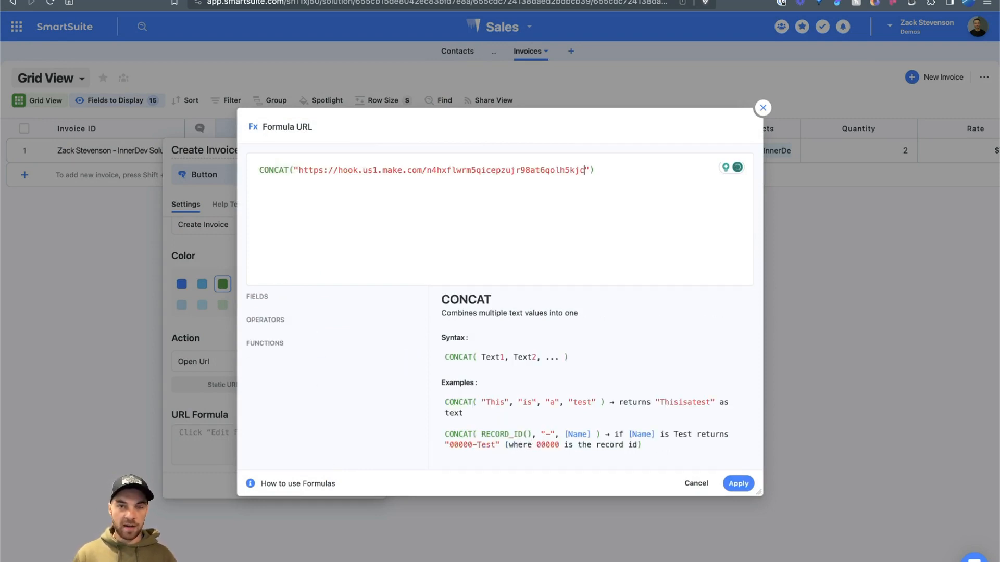
text(?rec)
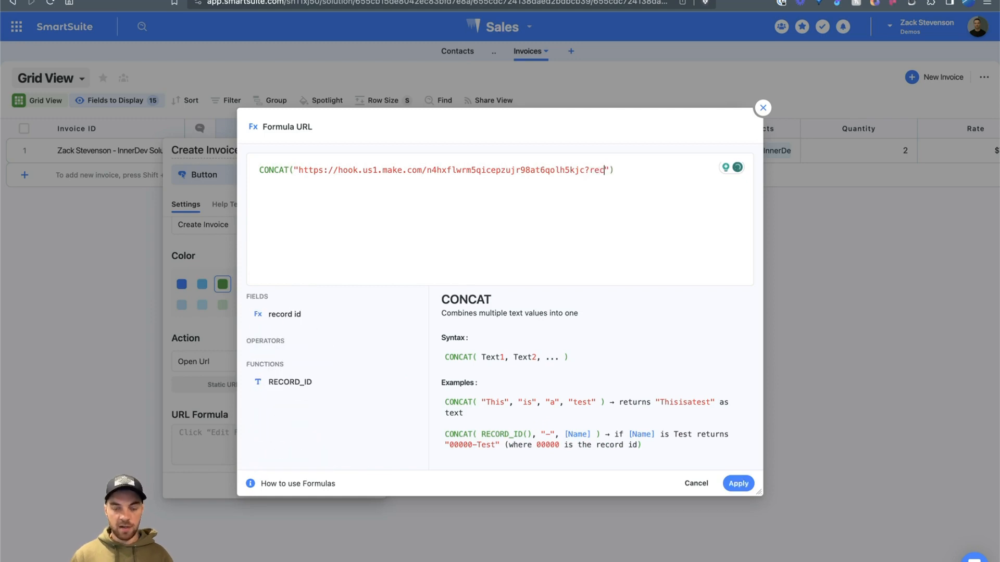
text(=)
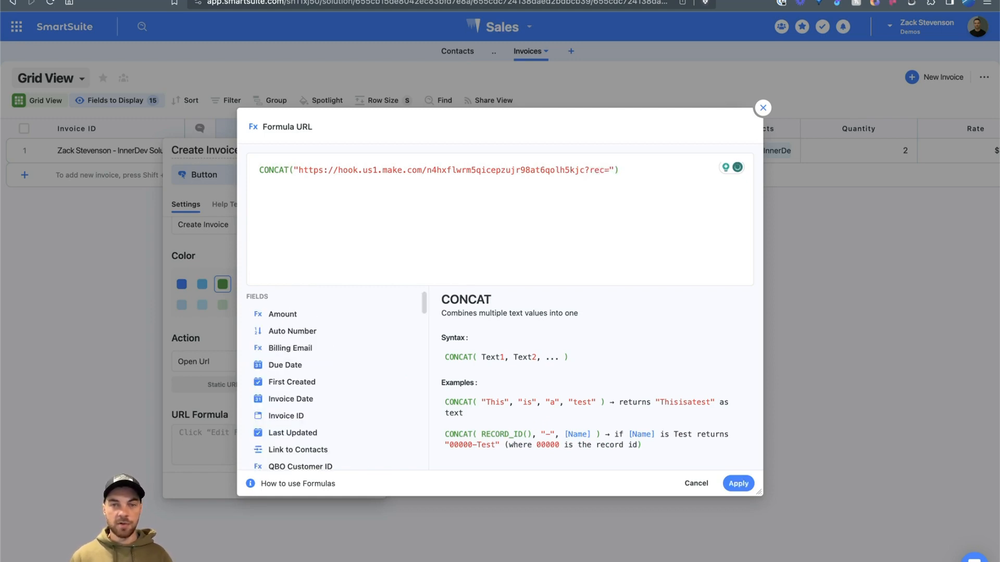
key(Right)
text(,)
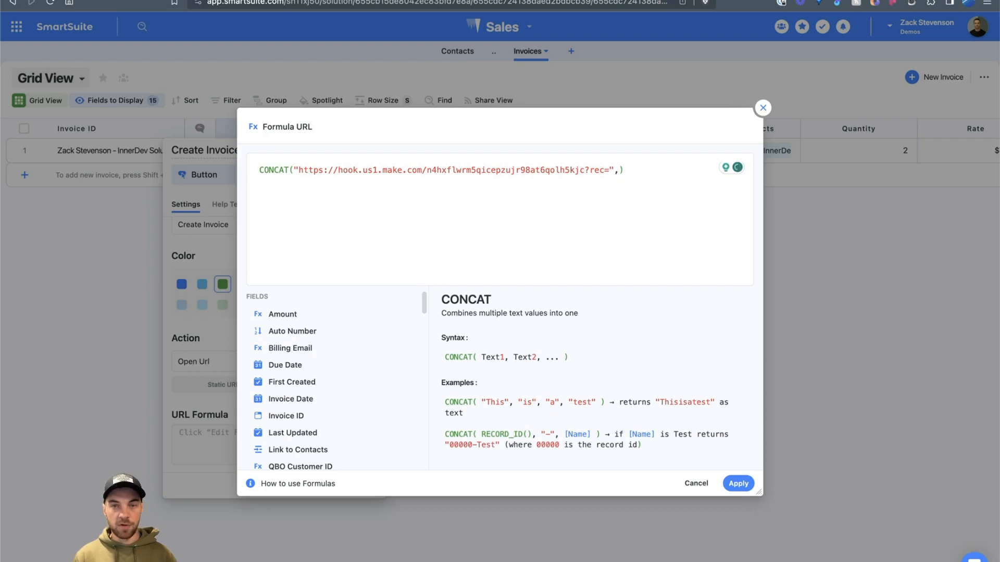
text(reco)
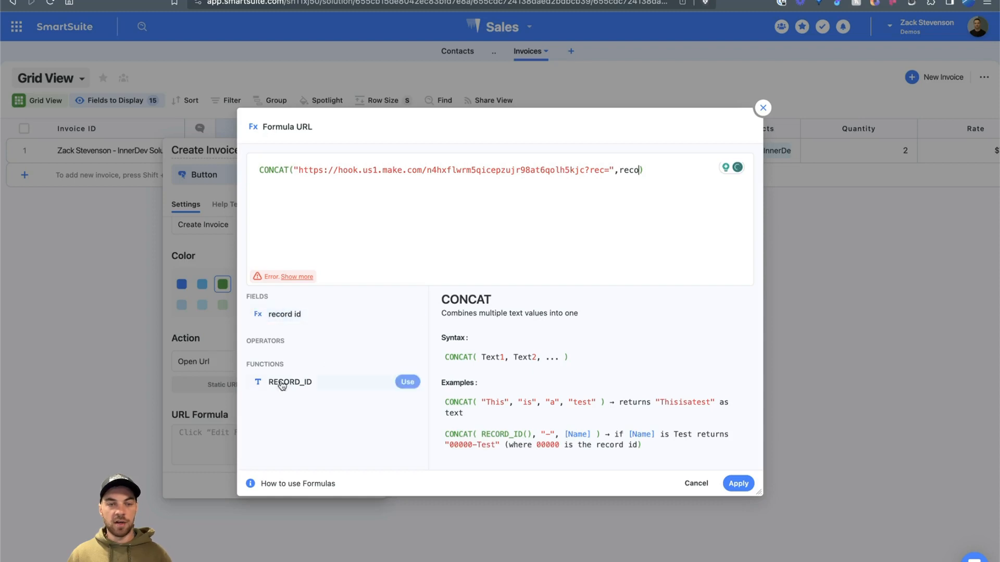
click(407, 382)
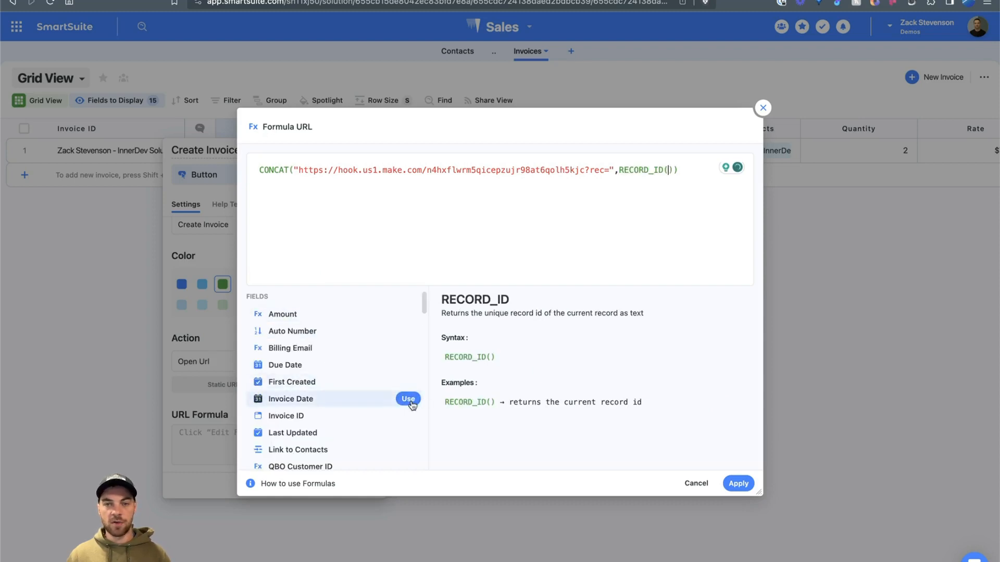
click(744, 486)
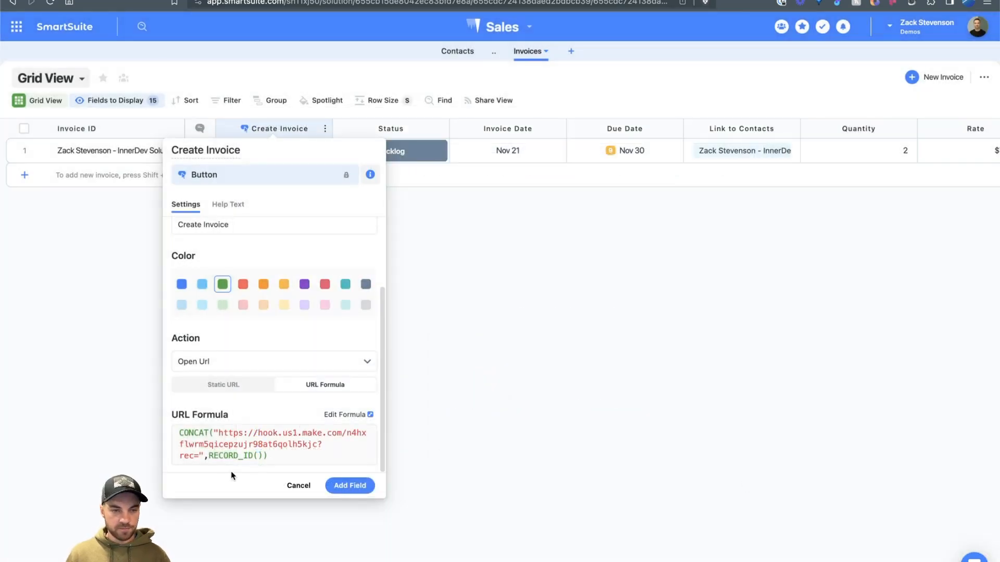
Step: Add the Create Invoice button column, then reopen its CONCAT URL formula to review the webhook, ?rec= and RECORD_ID parts
click(341, 486)
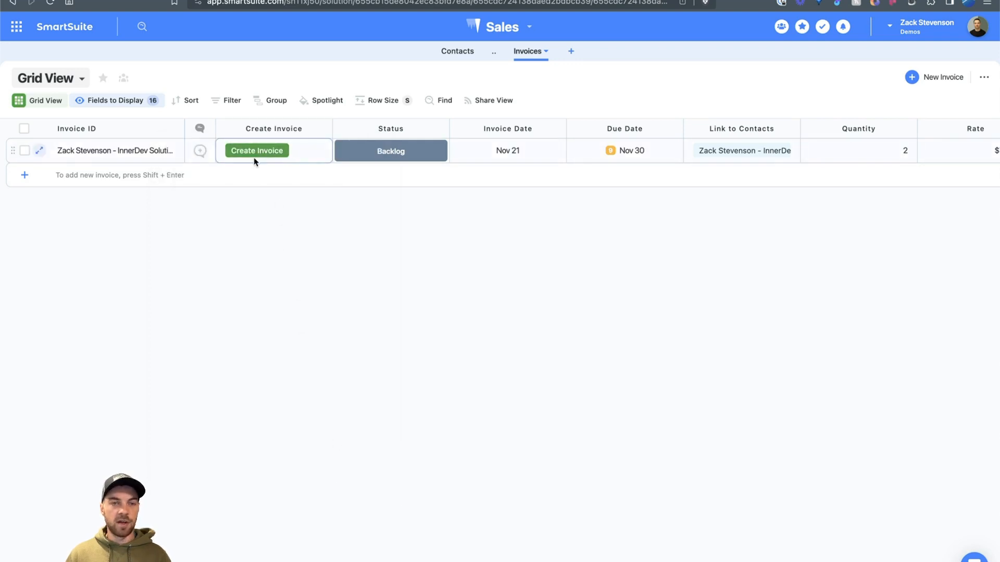
click(290, 128)
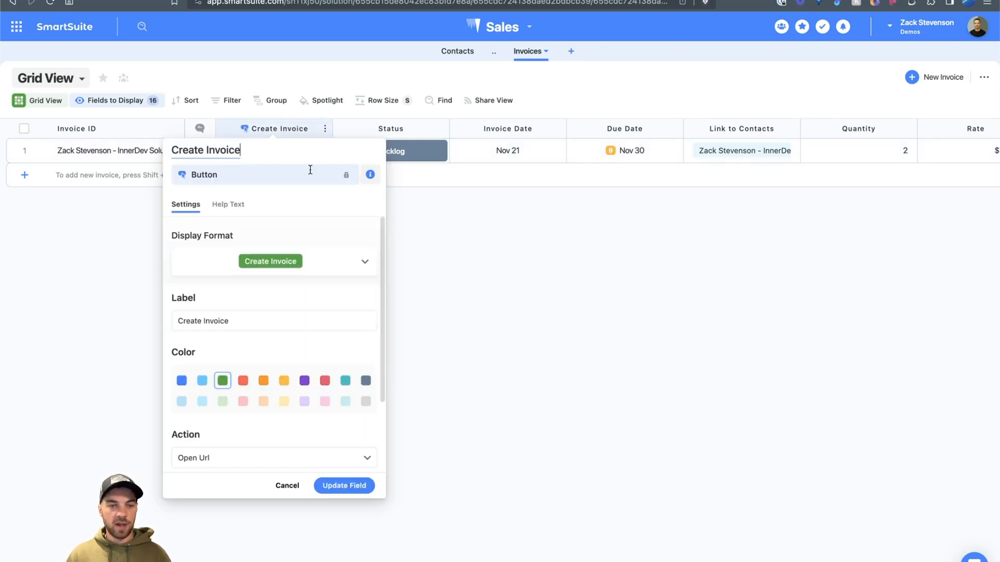
scroll(348, 443, down, 3)
click(344, 415)
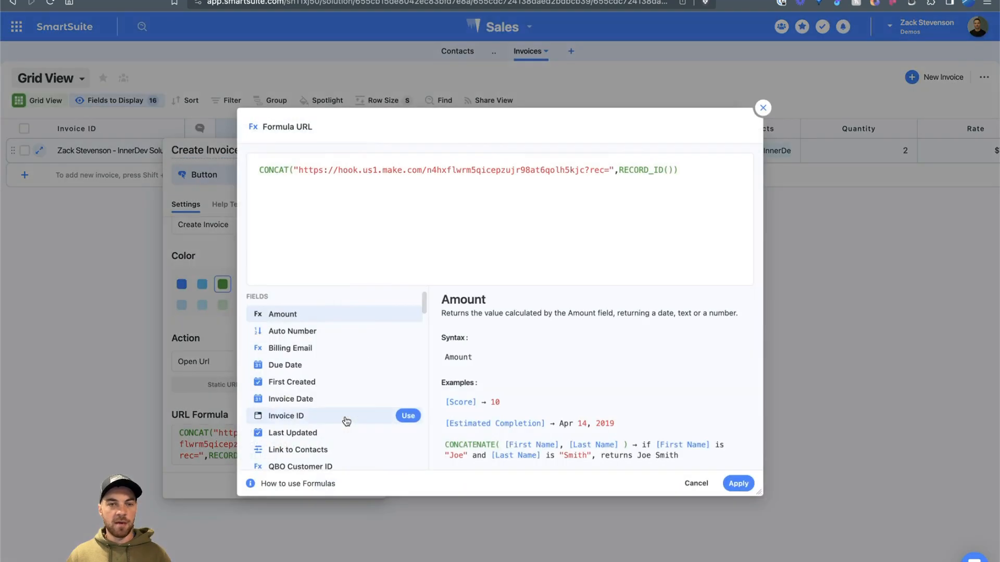
drag(299, 170, 589, 172)
click(597, 205)
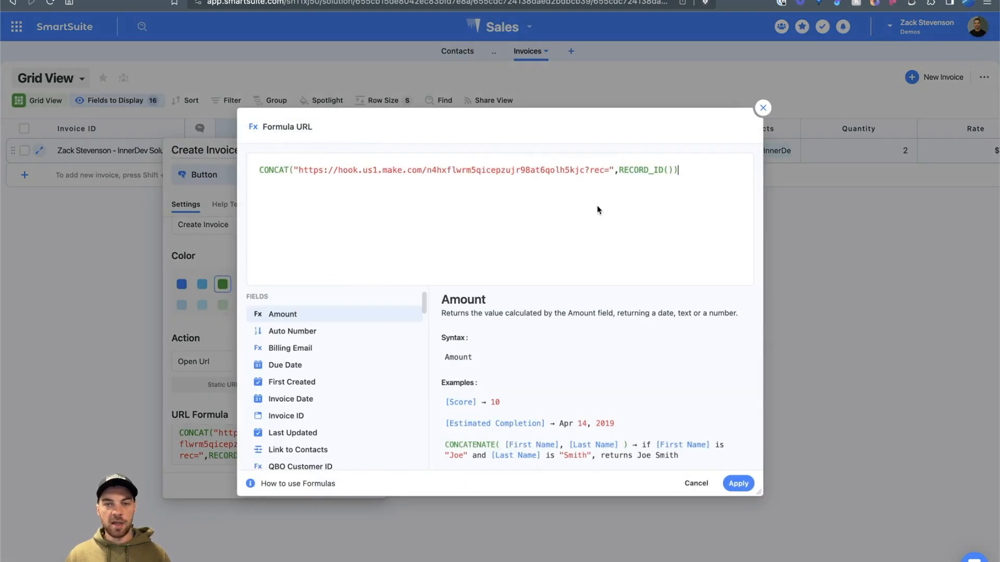
double_click(599, 171)
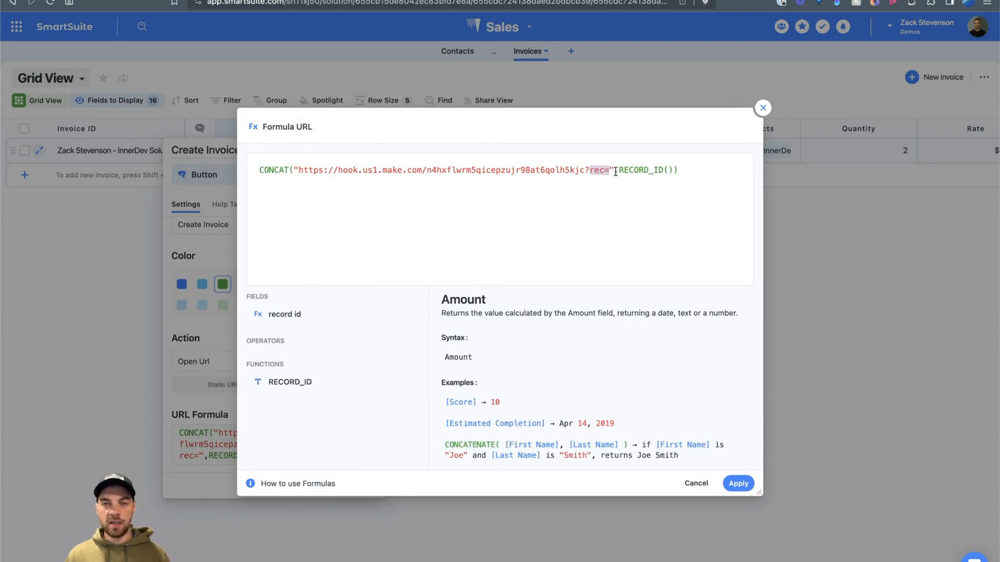
drag(620, 170, 667, 170)
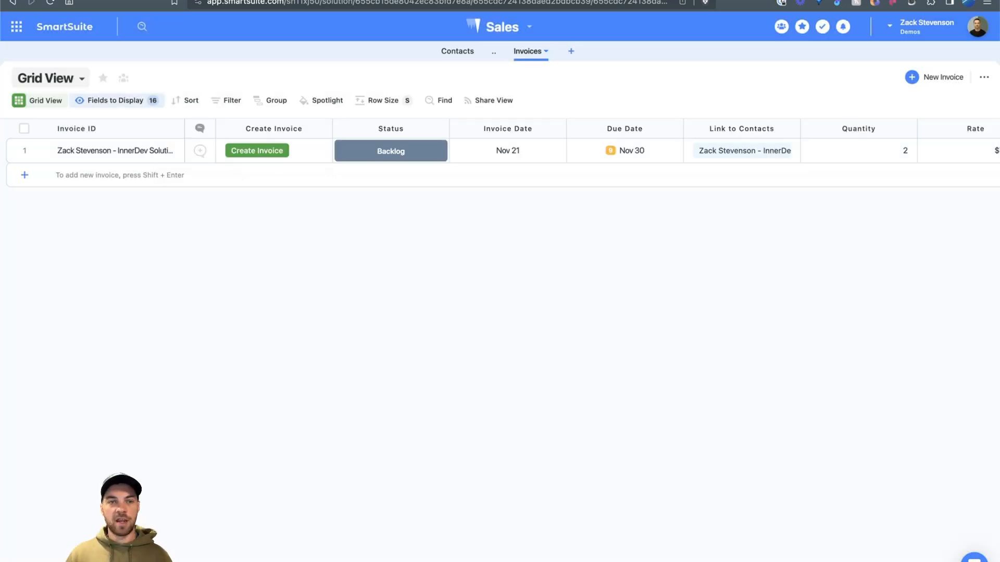
Step: Rename the scenario to 'Create Invoice Demo'
click(261, 1)
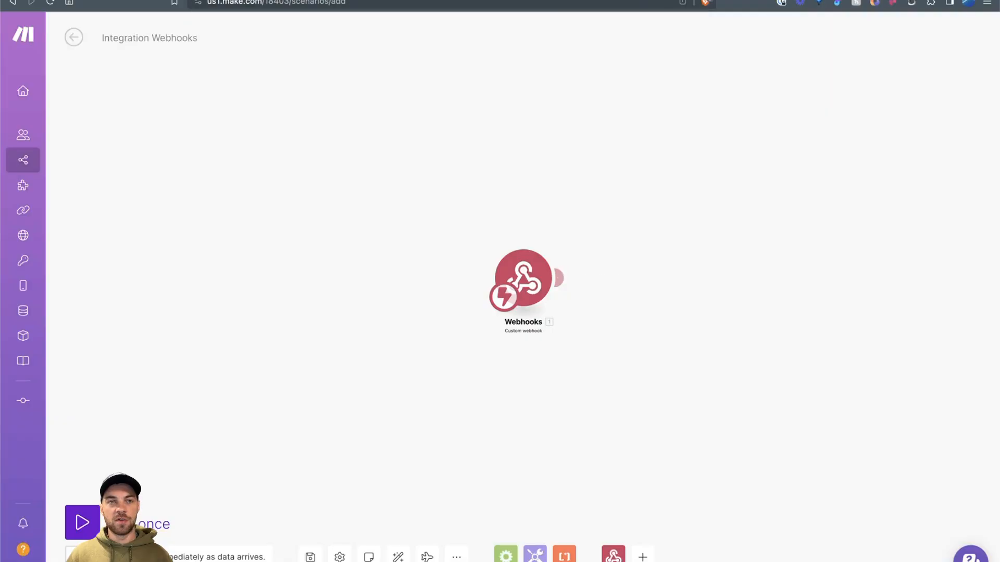
click(171, 38)
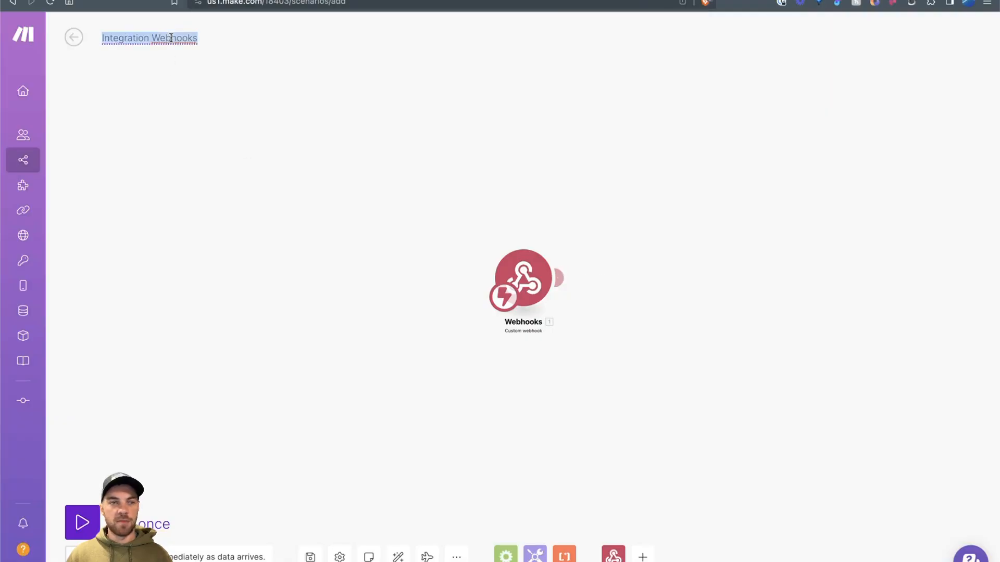
text(Create Inv)
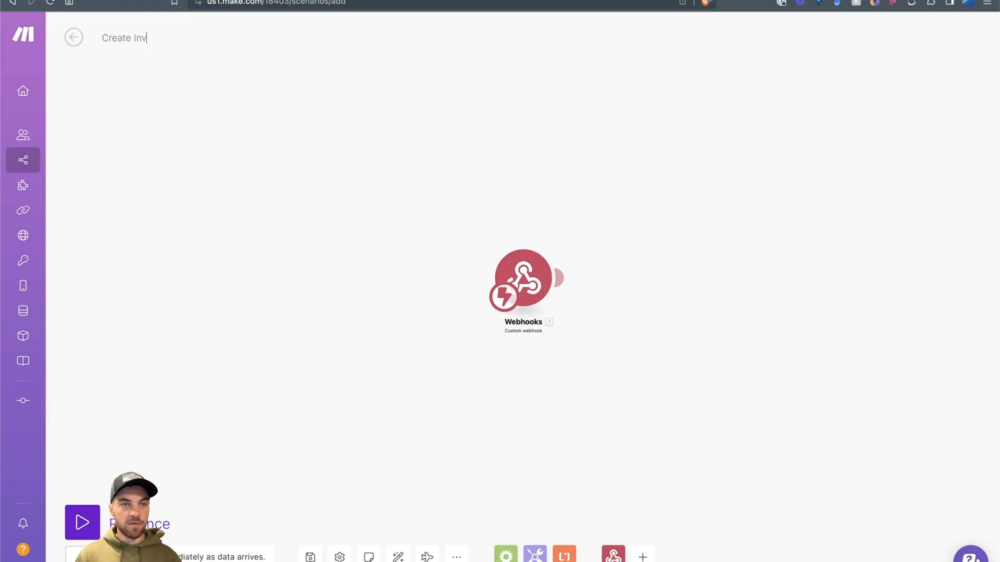
text(oice Demo)
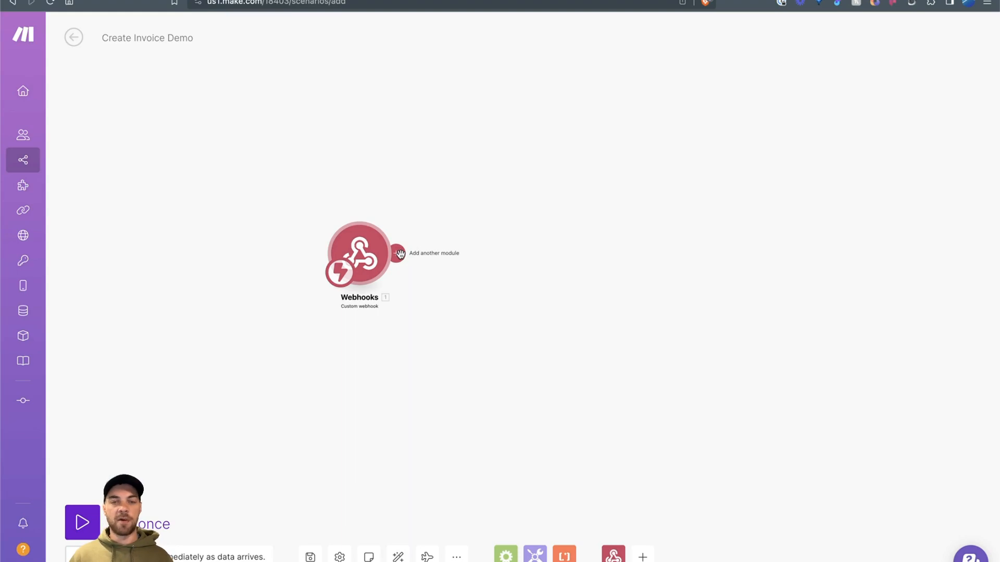
Step: Add a SmartSuite Get a Record module after the webhook trigger
click(397, 256)
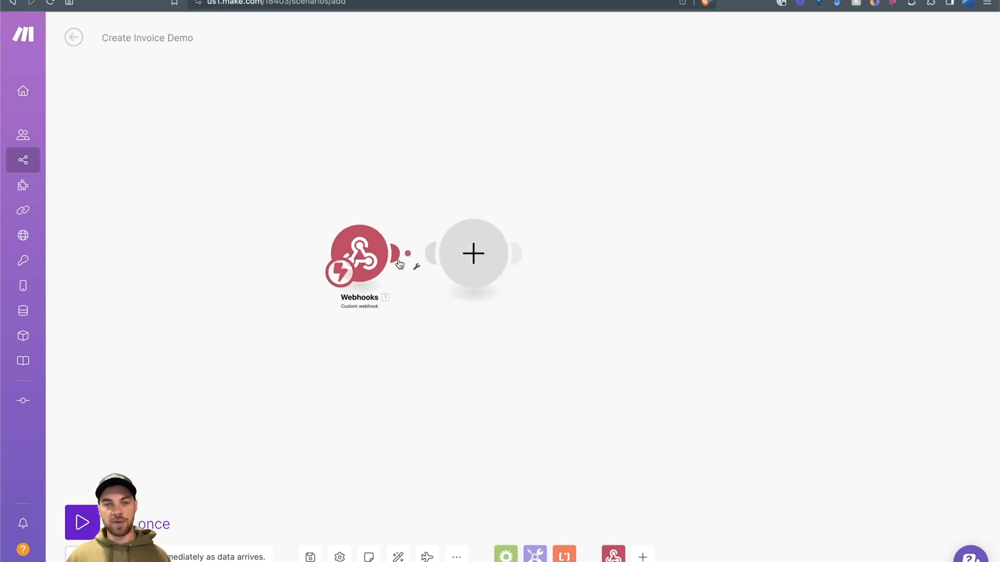
click(527, 260)
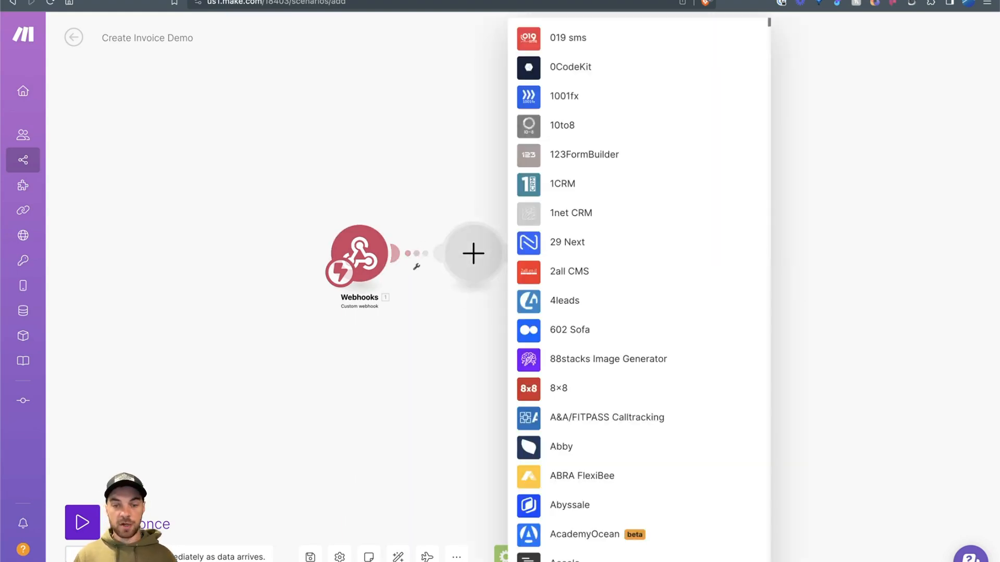
text(sm)
click(579, 263)
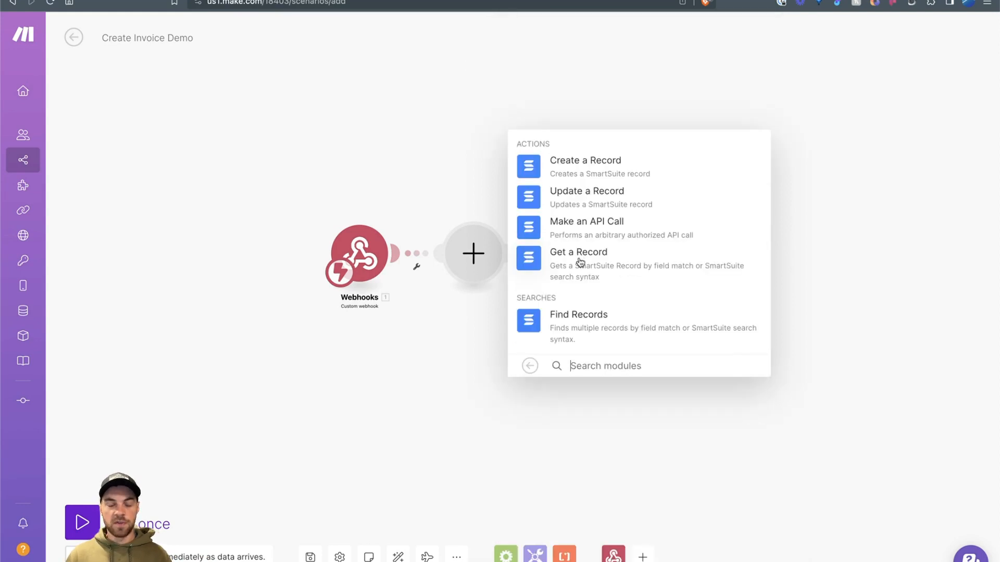
click(579, 260)
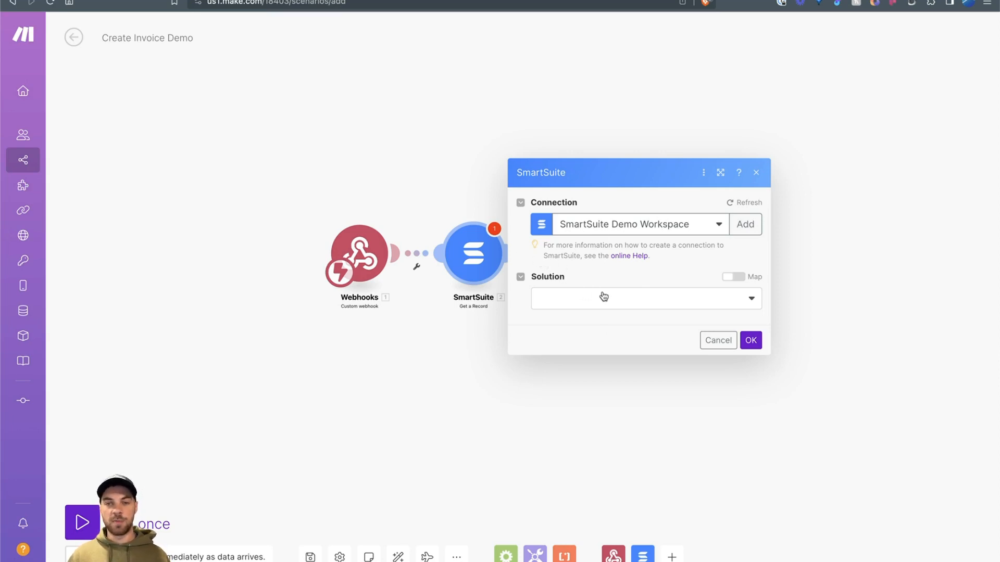
Step: Set Get a Record to search Sales > Invoices by record id, save it, and run only the webhook
click(573, 302)
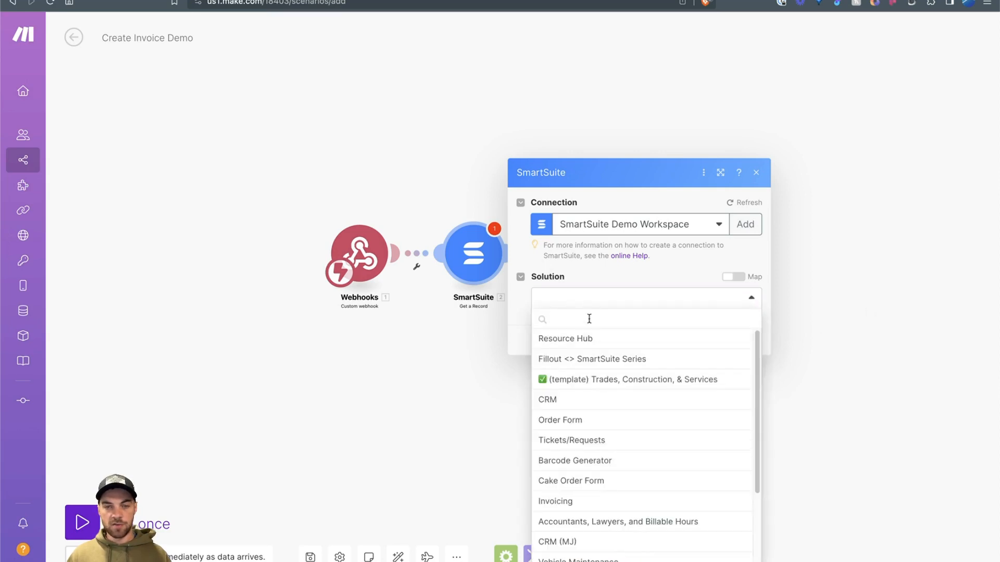
text(sales)
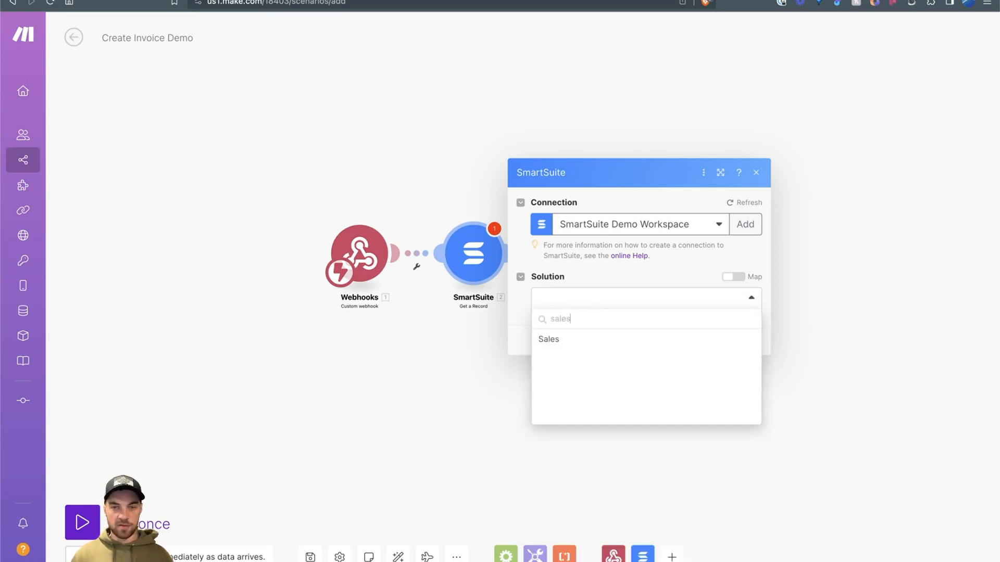
click(548, 344)
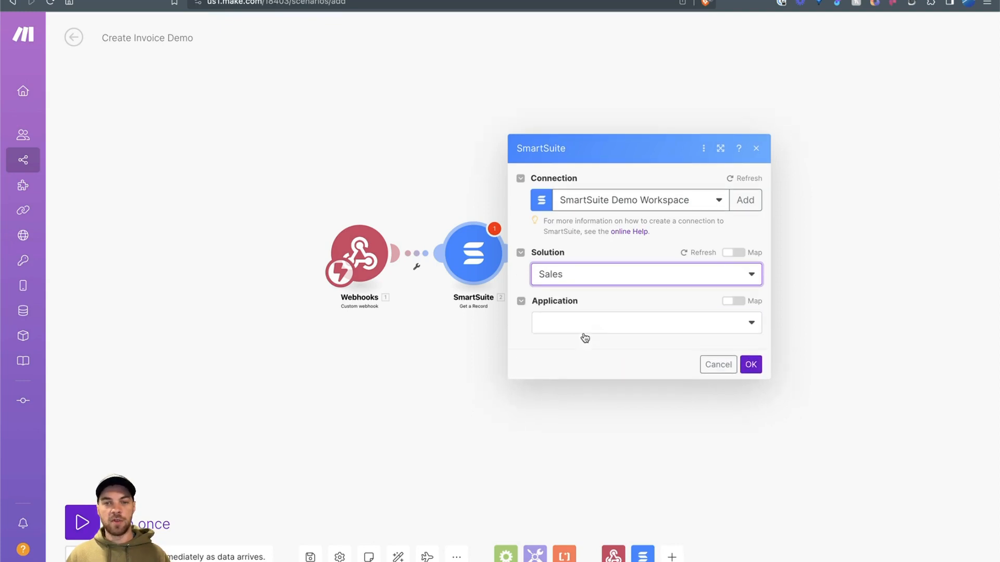
click(558, 319)
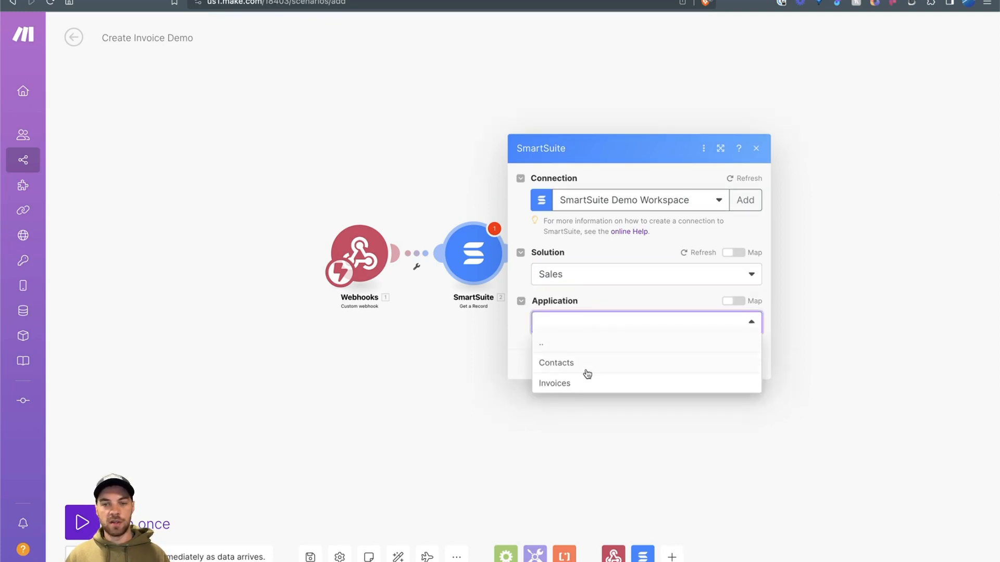
click(563, 389)
click(609, 290)
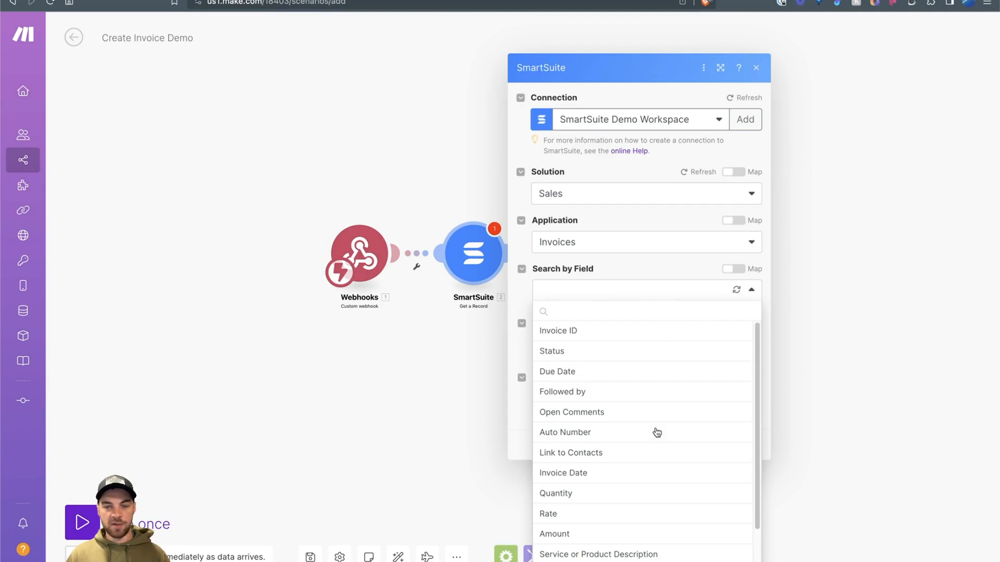
scroll(657, 436, down, 3)
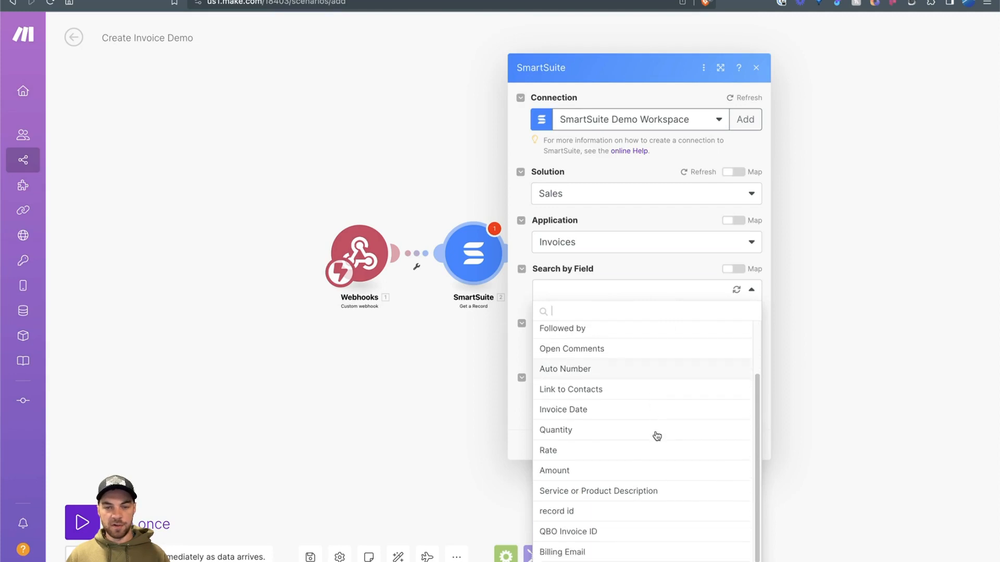
click(571, 513)
click(568, 341)
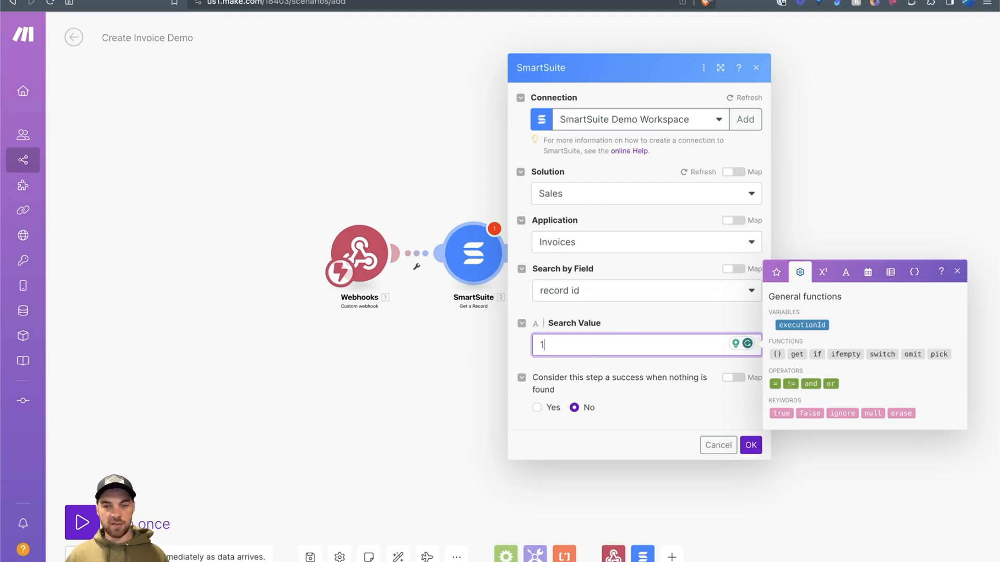
click(750, 447)
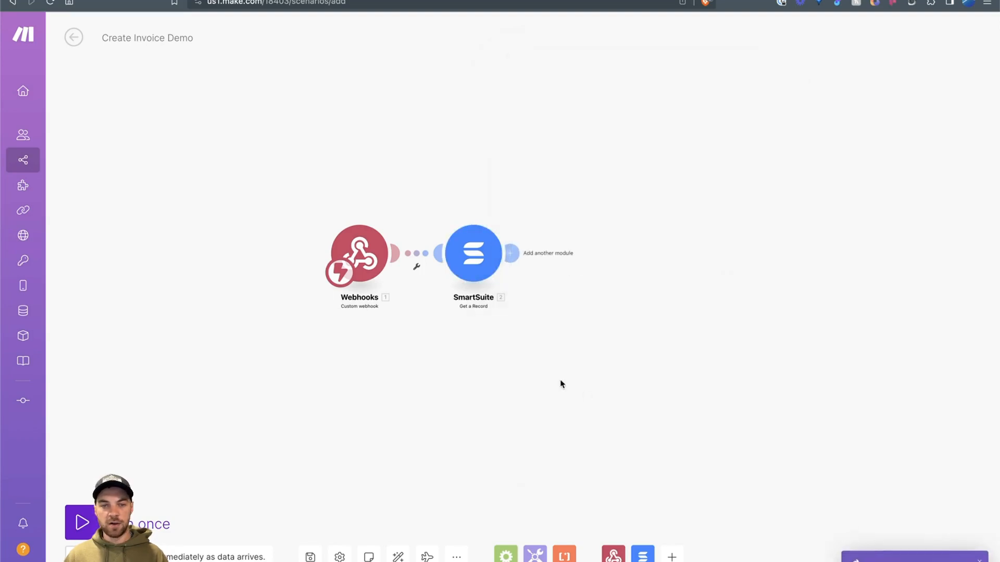
right_click(364, 244)
click(413, 270)
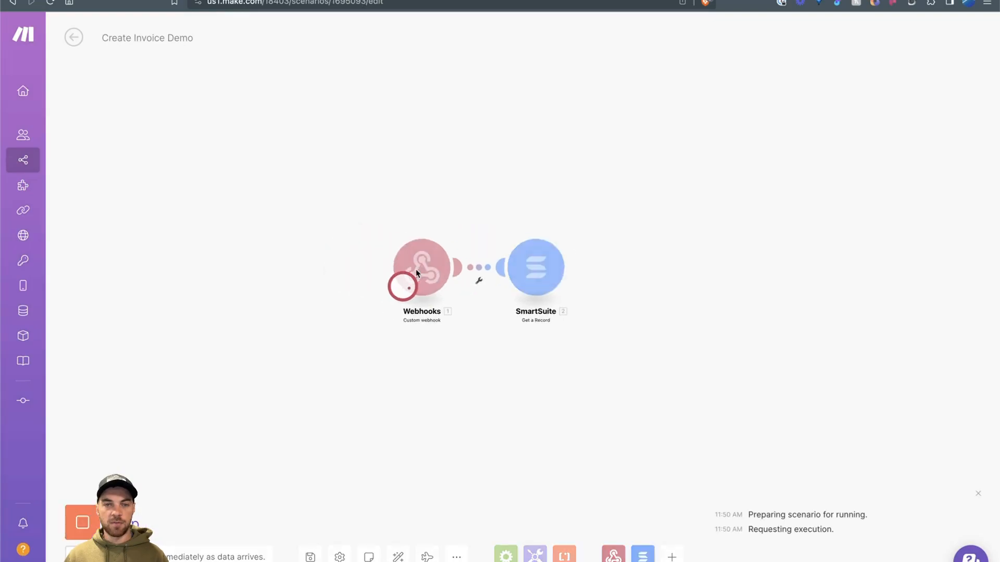
Step: Send the first SmartSuite invoice to the webhook, confirm the Accepted page, and select its rec value in the URL
click(103, 0)
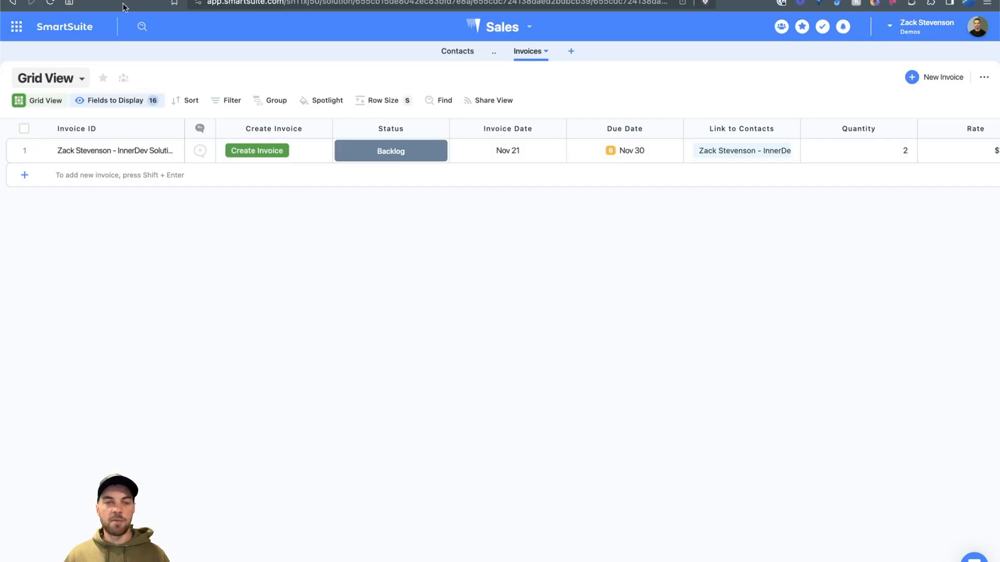
click(257, 150)
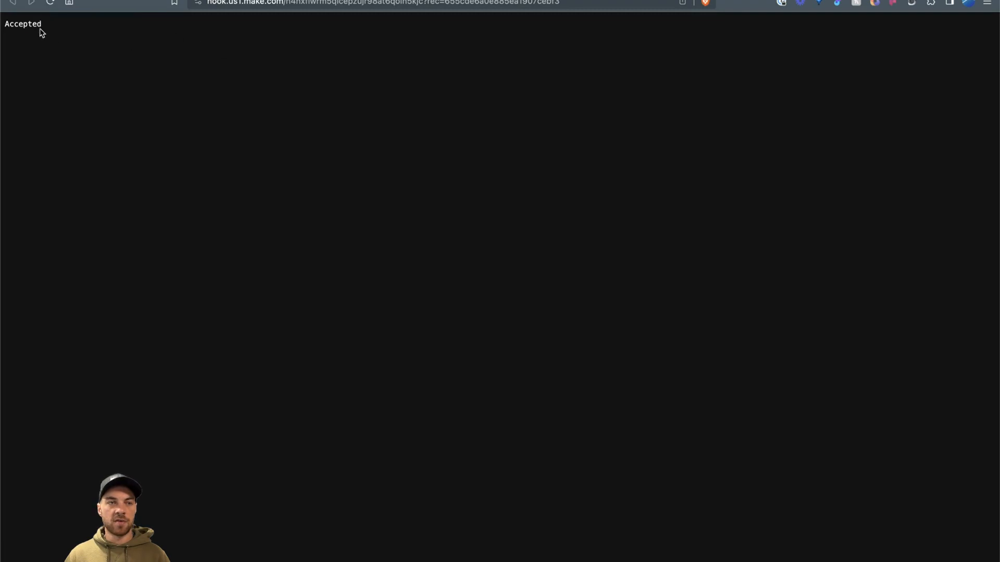
drag(41, 30, 4, 24)
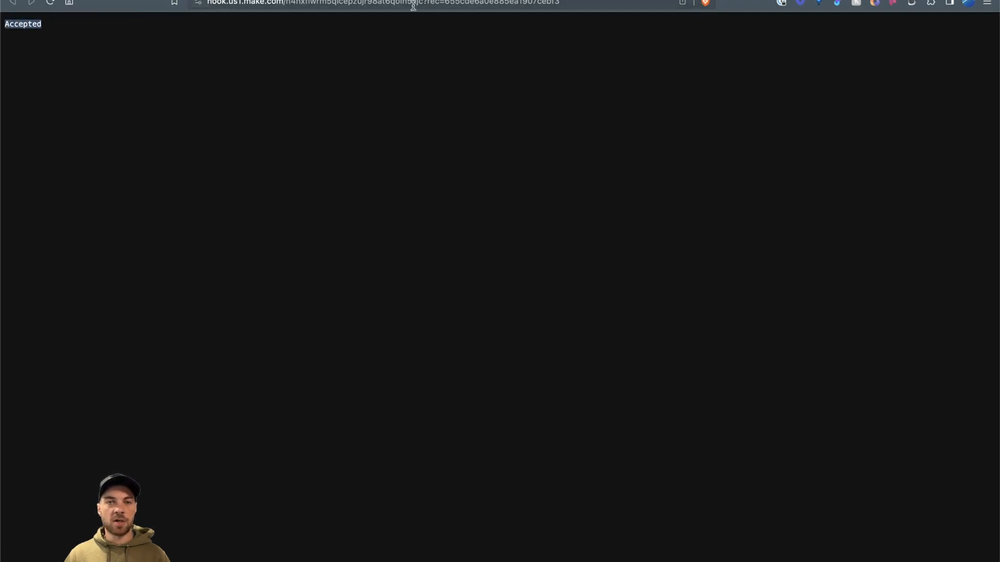
click(474, 5)
click(449, 4)
double_click(492, 3)
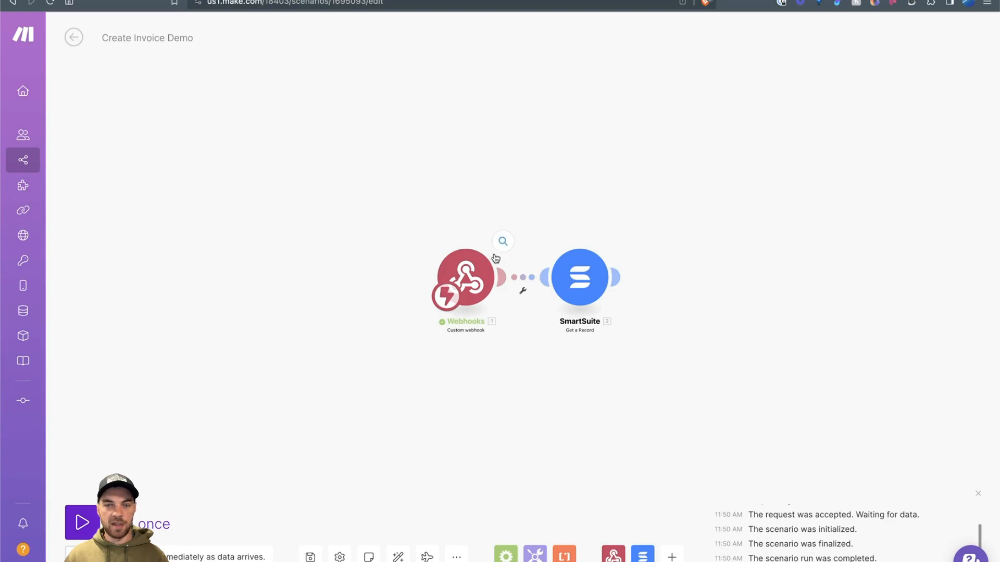
Step: Copy the rec value from Bundle 1 of the webhook's received output
drag(501, 249, 616, 245)
click(616, 247)
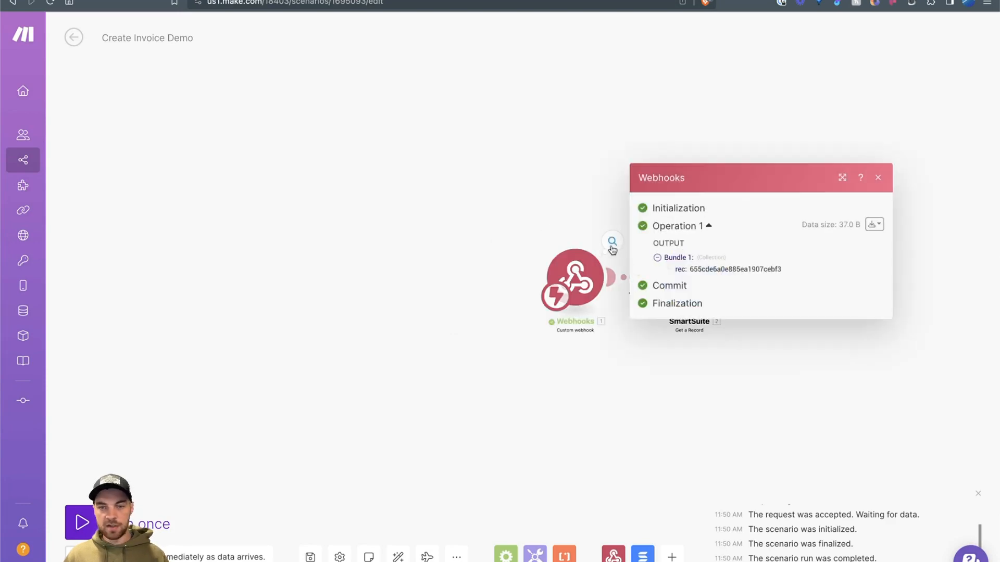
click(602, 229)
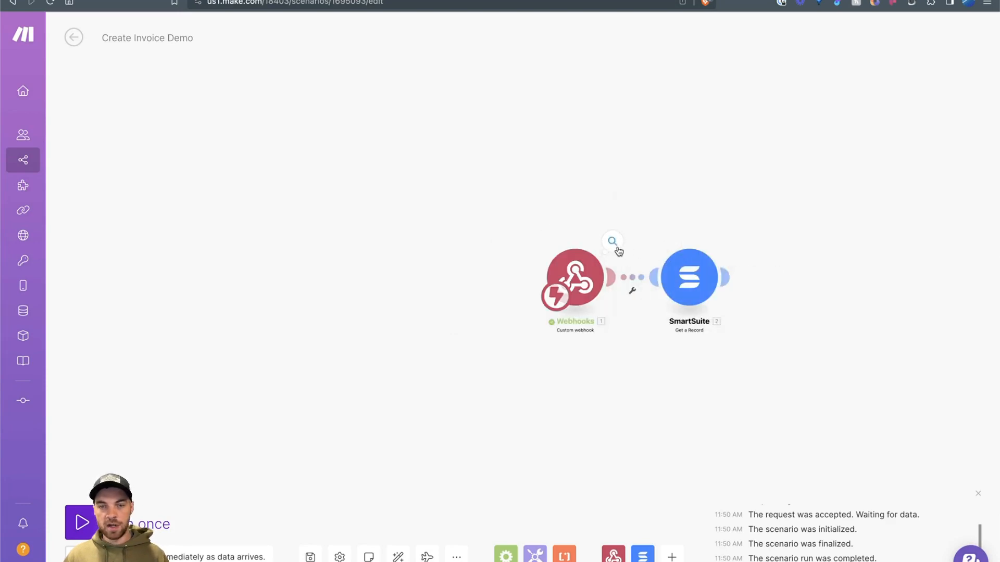
click(612, 243)
click(657, 258)
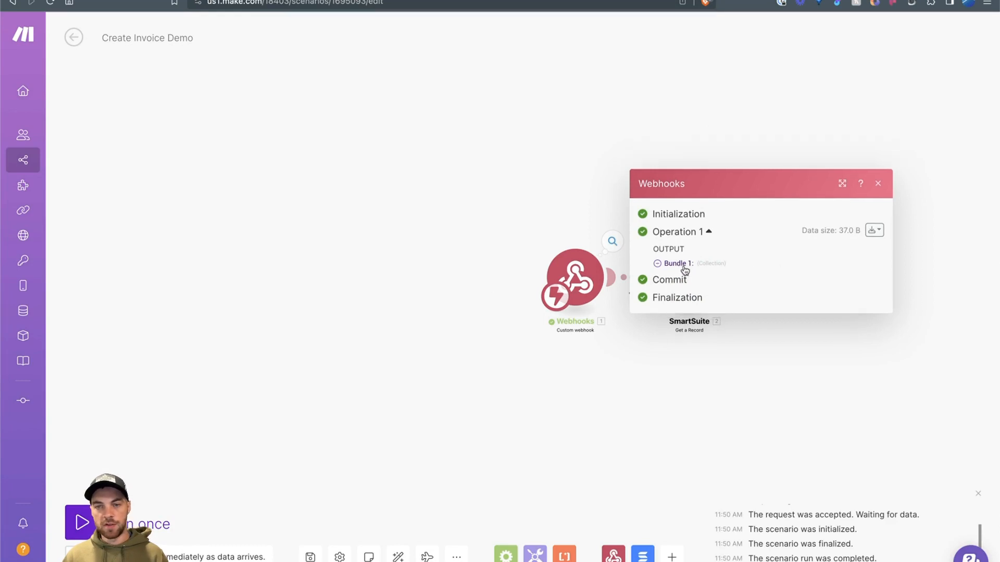
click(684, 265)
double_click(696, 270)
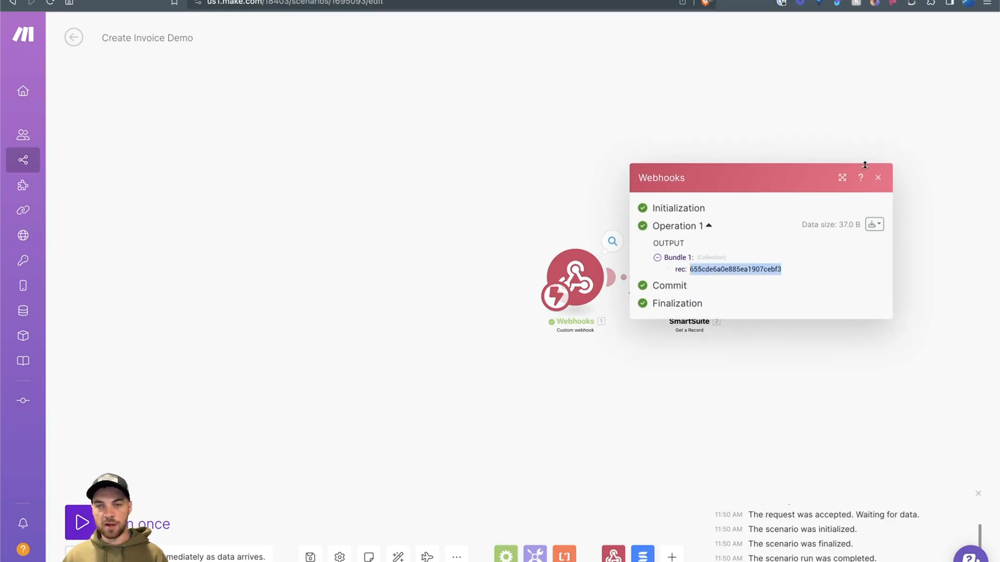
right_click(749, 269)
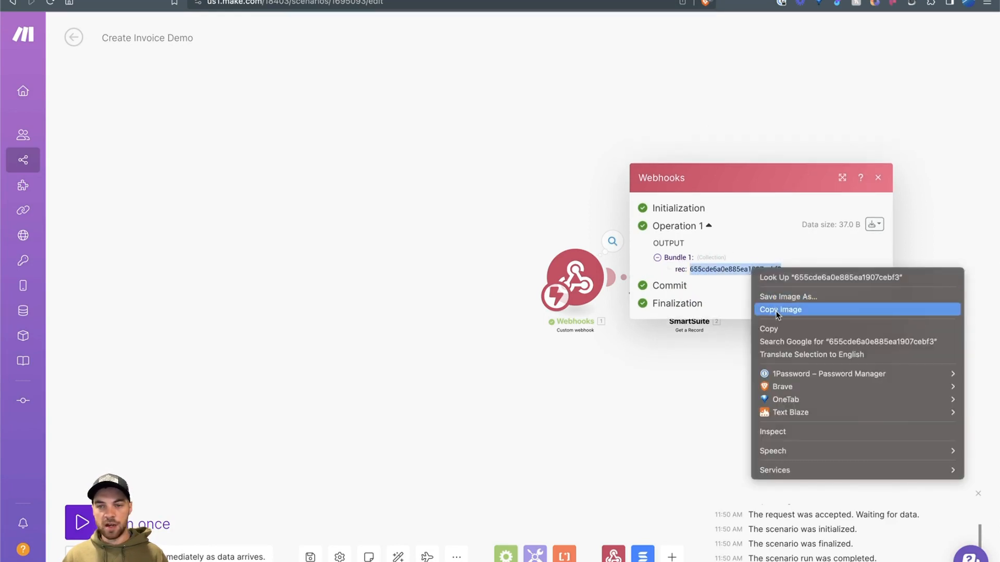
click(778, 329)
click(878, 177)
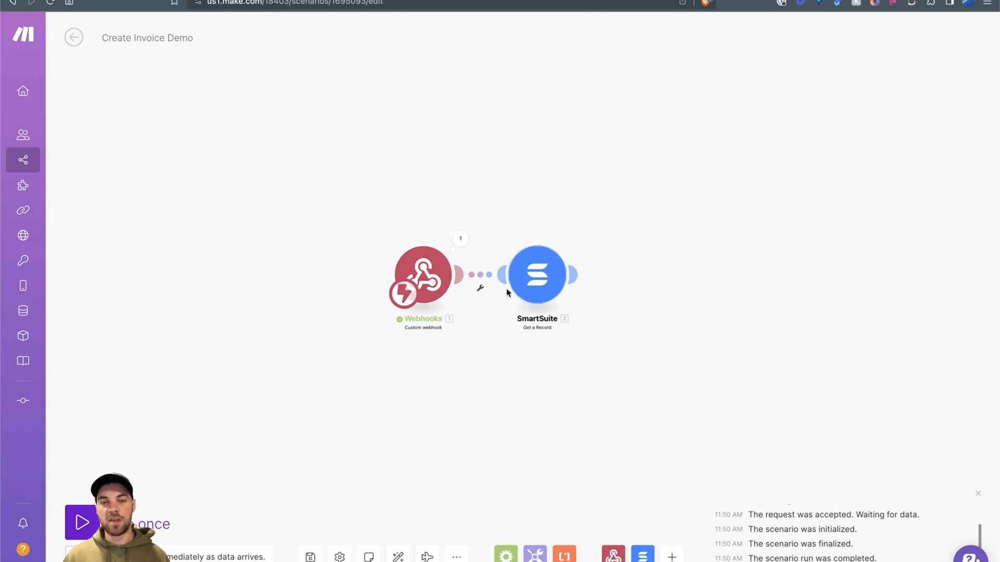
Step: Map the webhook's rec into the Get a Record Search Value
click(530, 276)
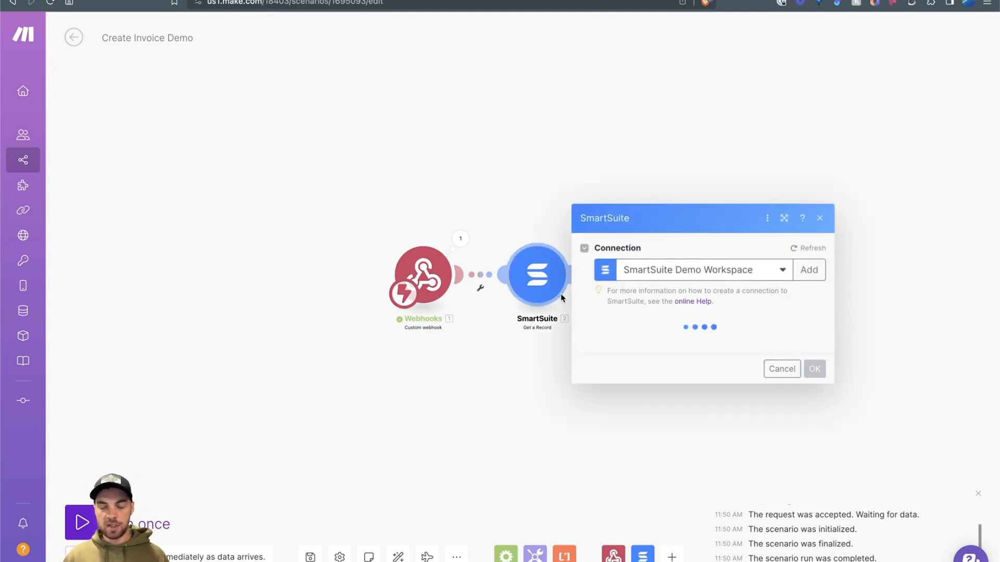
click(650, 366)
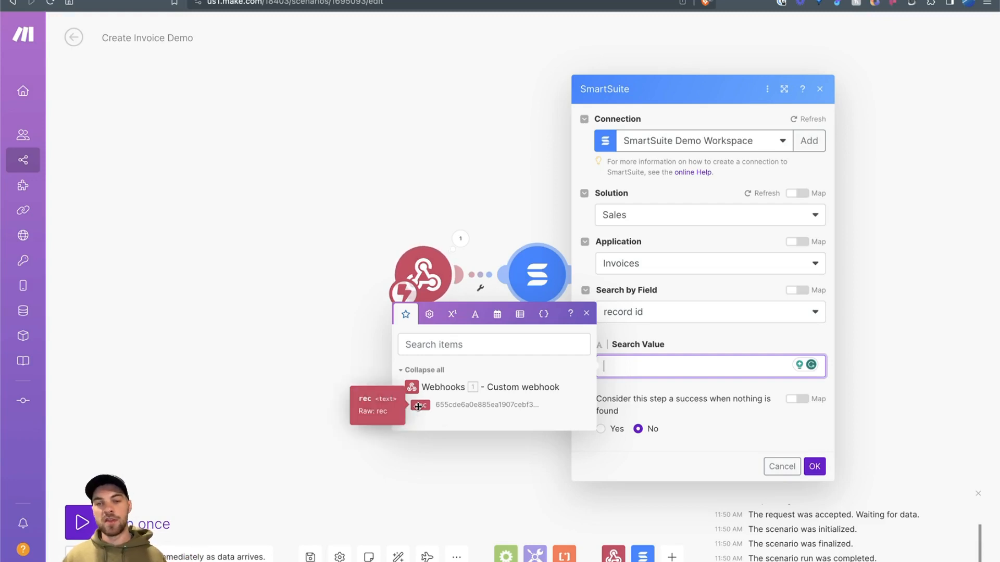
click(418, 406)
Step: Save the Get a Record settings and run the SmartSuite module alone with the copied rec id
click(814, 466)
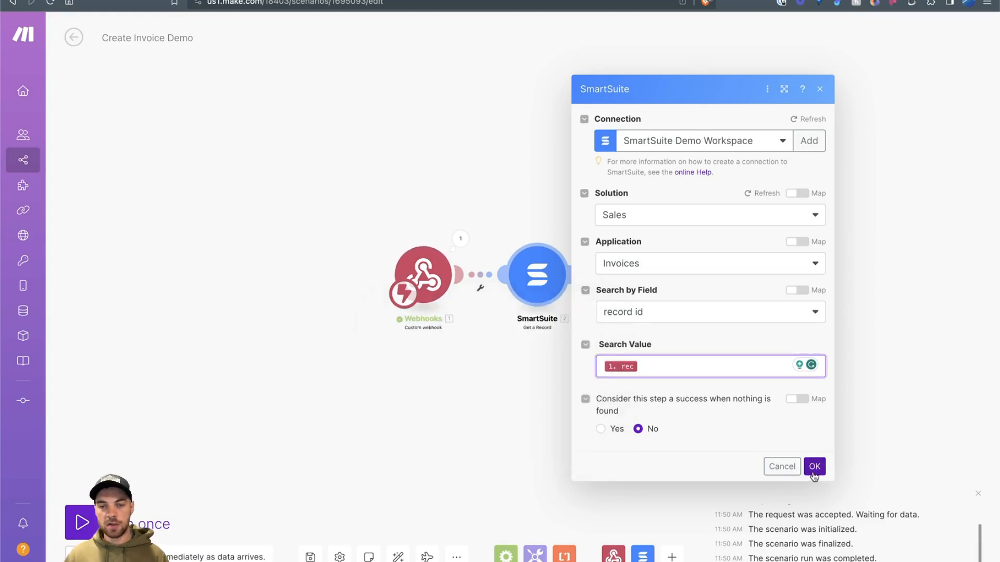
right_click(542, 276)
click(589, 306)
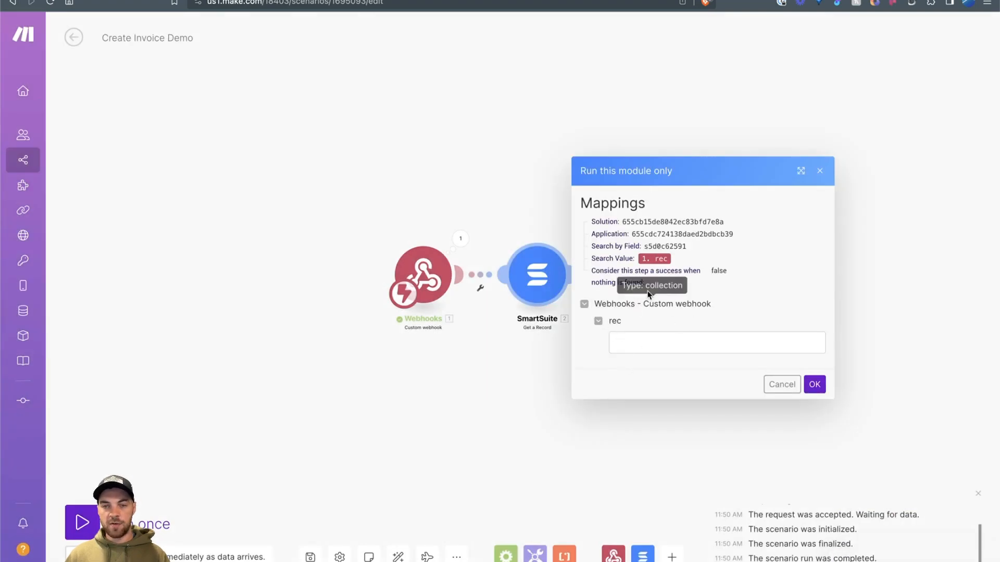
click(638, 346)
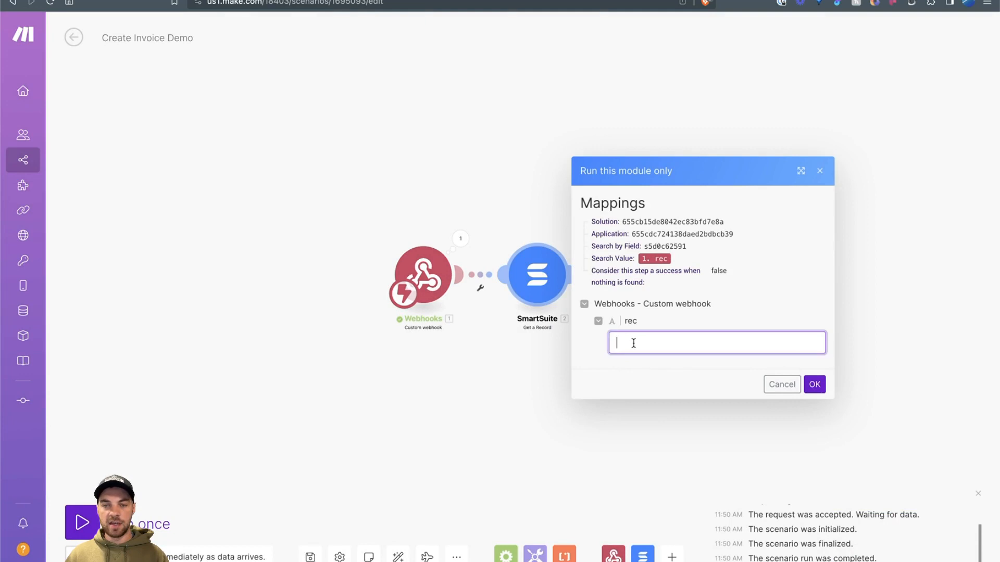
click(460, 238)
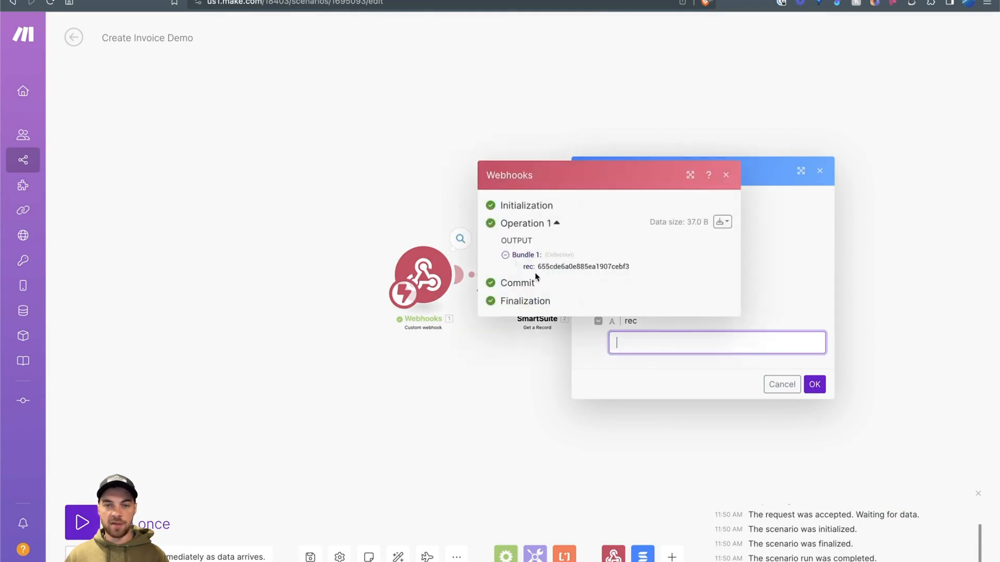
right_click(669, 342)
click(702, 430)
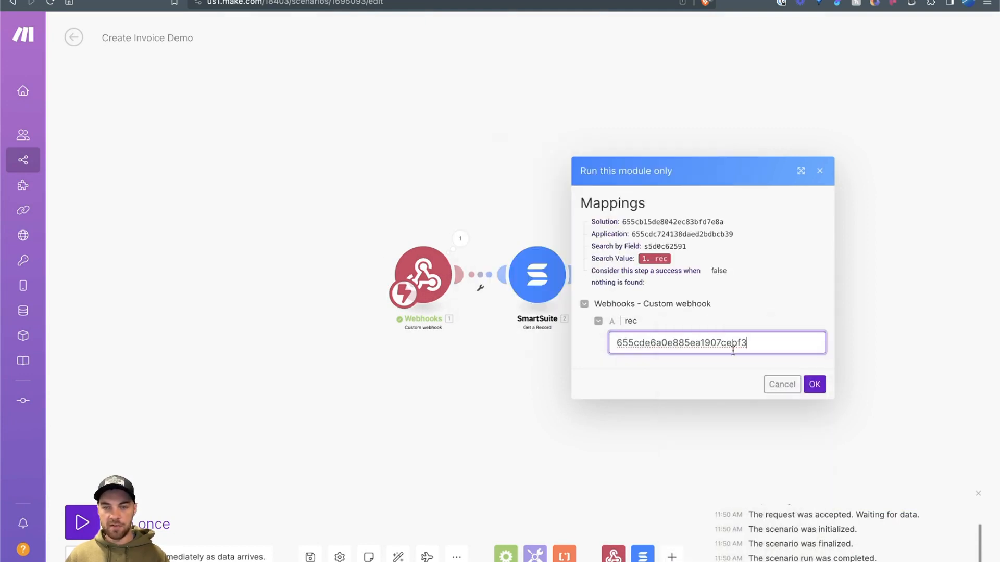
click(814, 385)
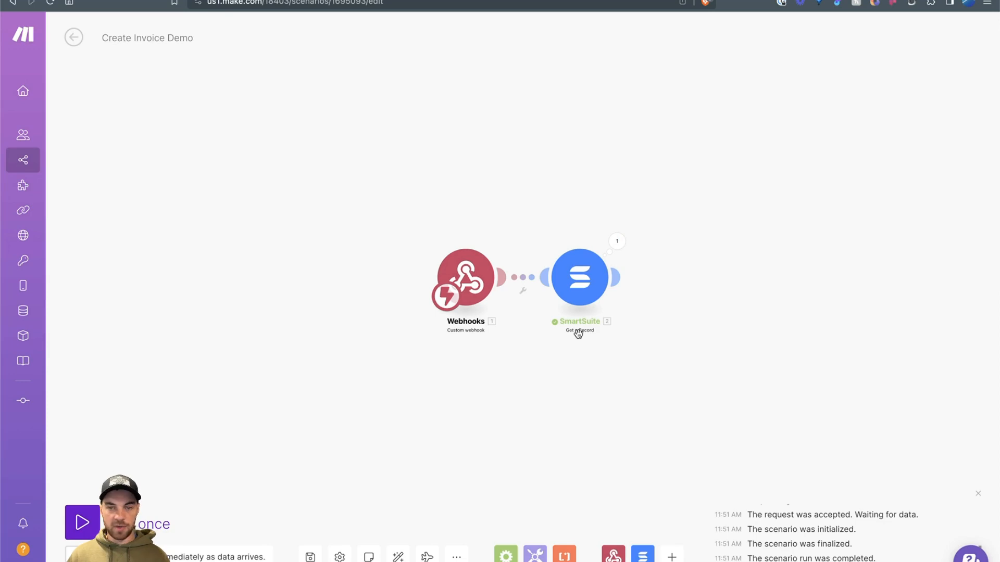
Step: Inspect the SmartSuite run output (Quantity 2, Rate 750, Amount 1500) and compare with the SmartSuite record
scroll(614, 308, left, 2)
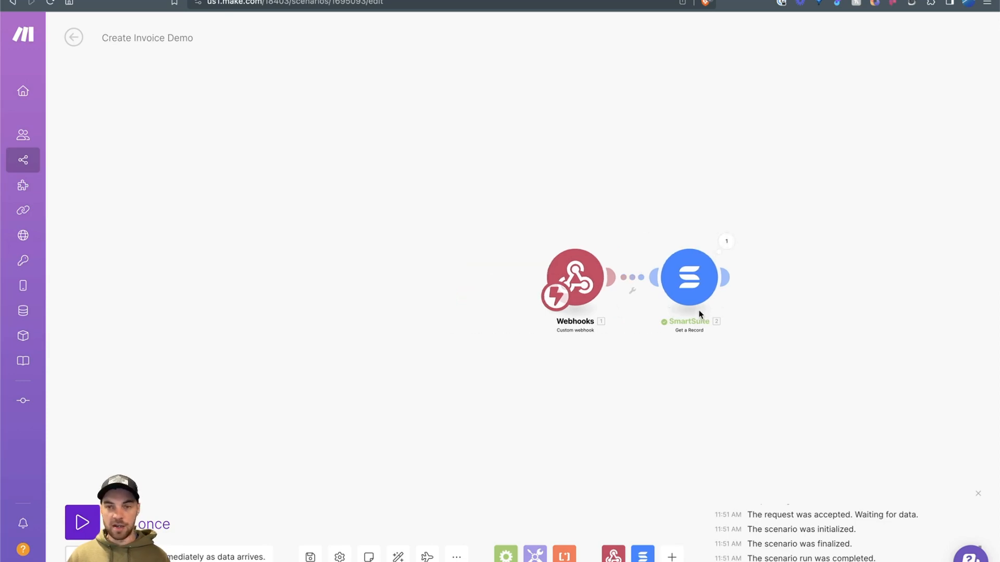
scroll(729, 260, right, 1)
click(656, 244)
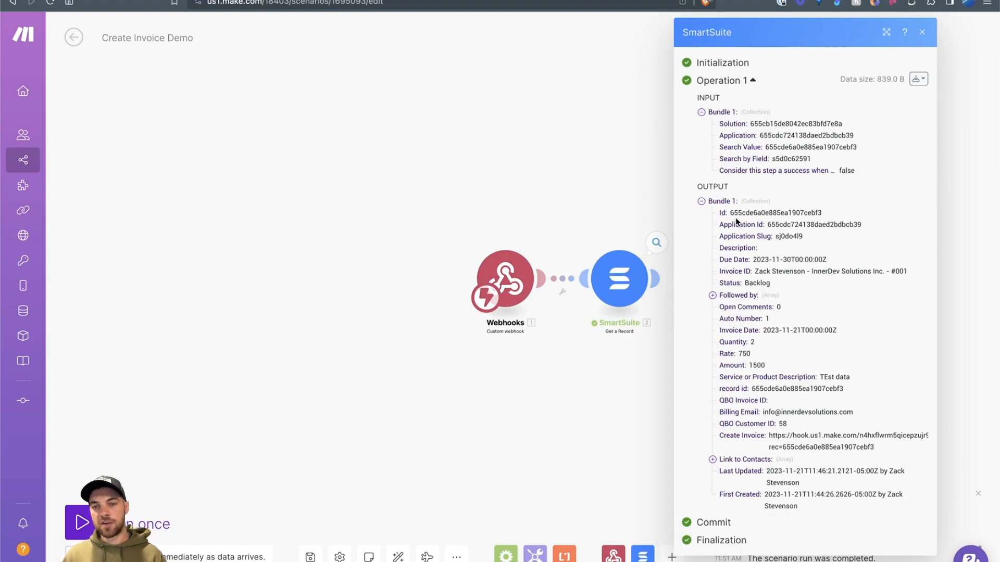
click(268, 0)
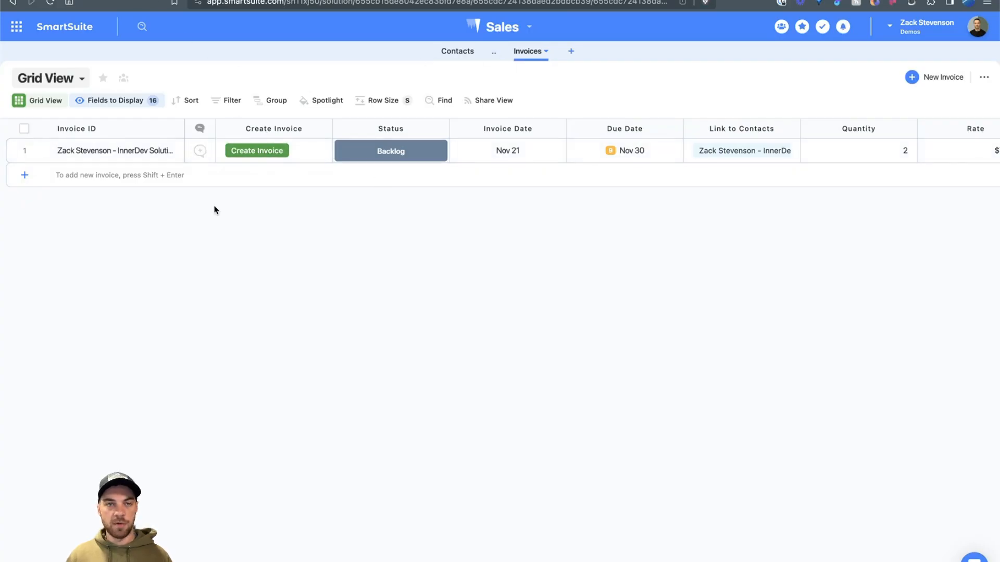
click(292, 0)
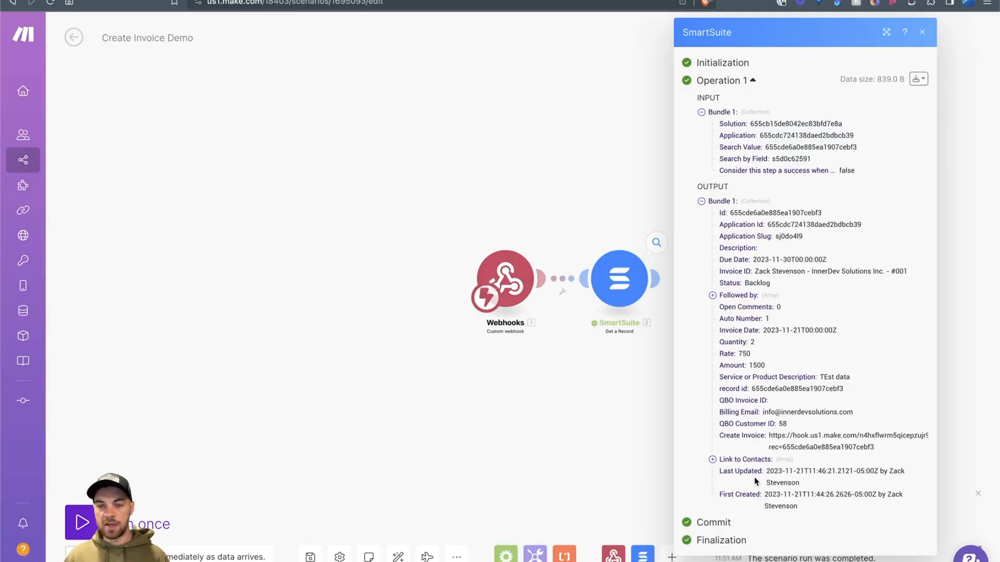
Step: Close the run details and add a QuickBooks Create an Invoice module after SmartSuite
click(579, 406)
click(662, 282)
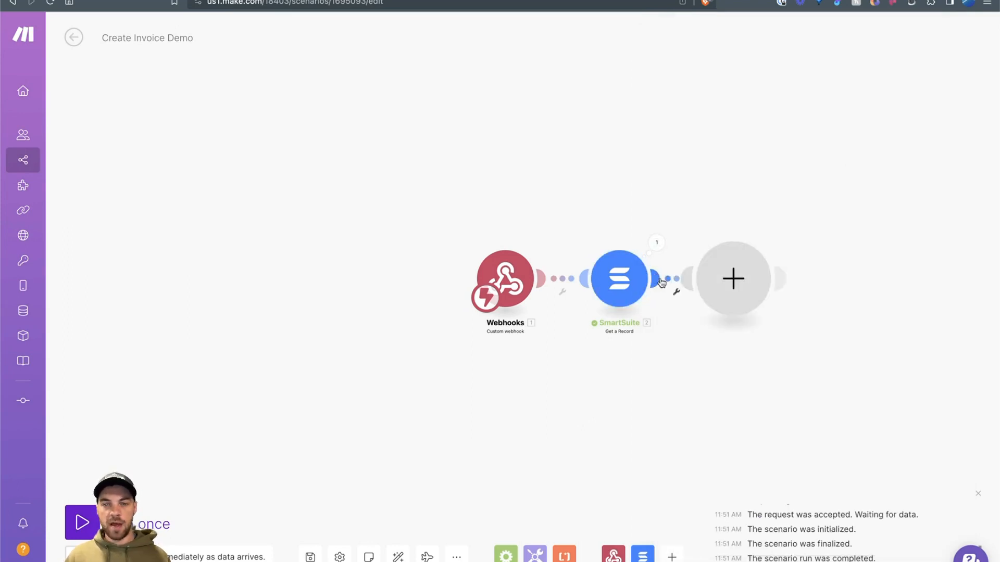
text(q)
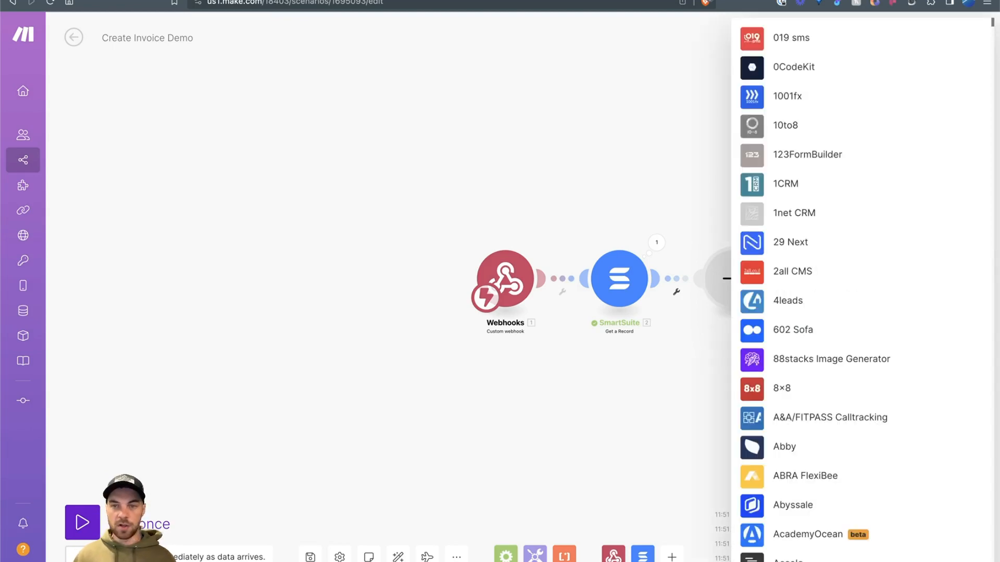
text(uick)
click(786, 150)
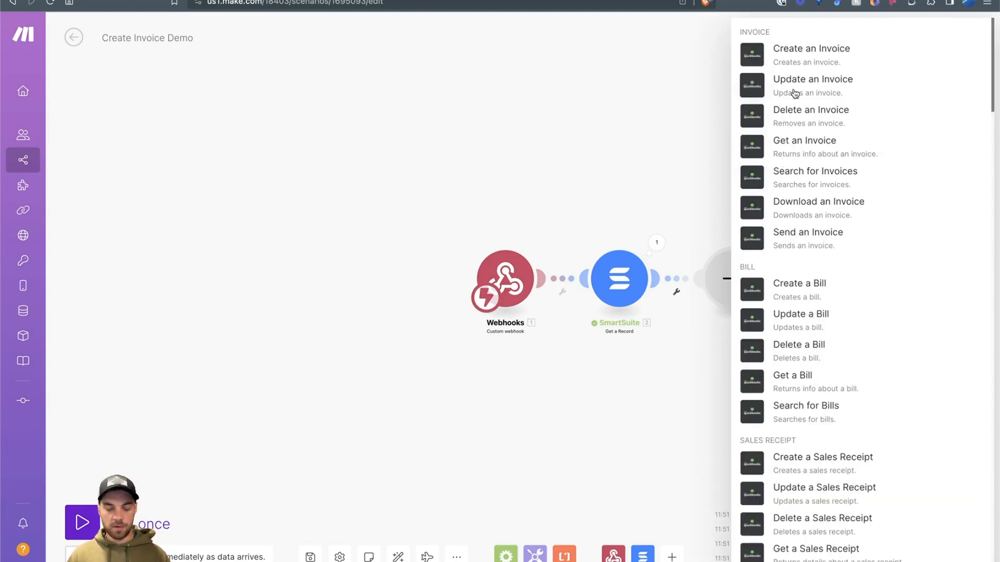
click(797, 57)
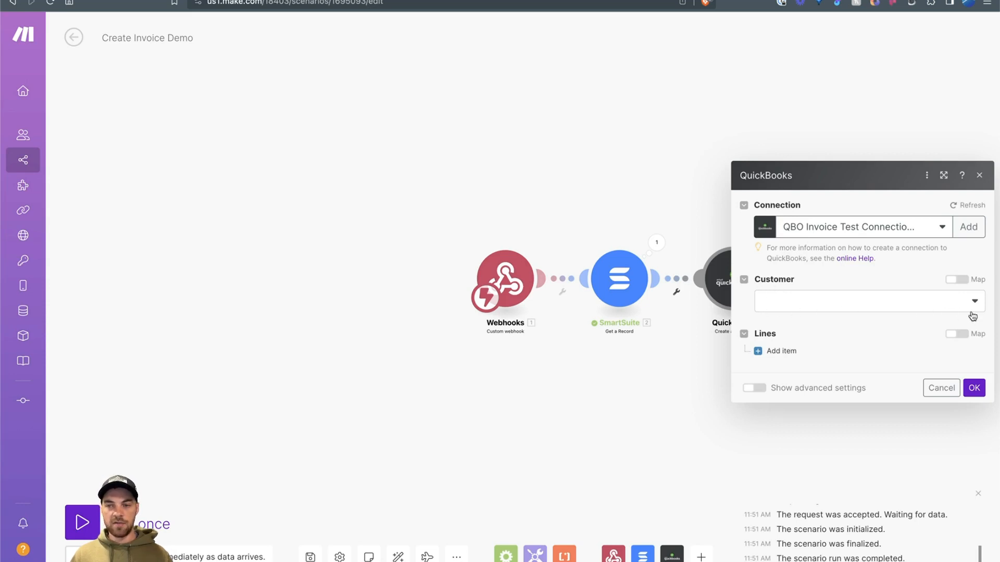
Step: Switch the invoice's Customer to mapped mode and map SmartSuite's QBO Customer ID into it
click(932, 310)
scroll(825, 426, down, 5)
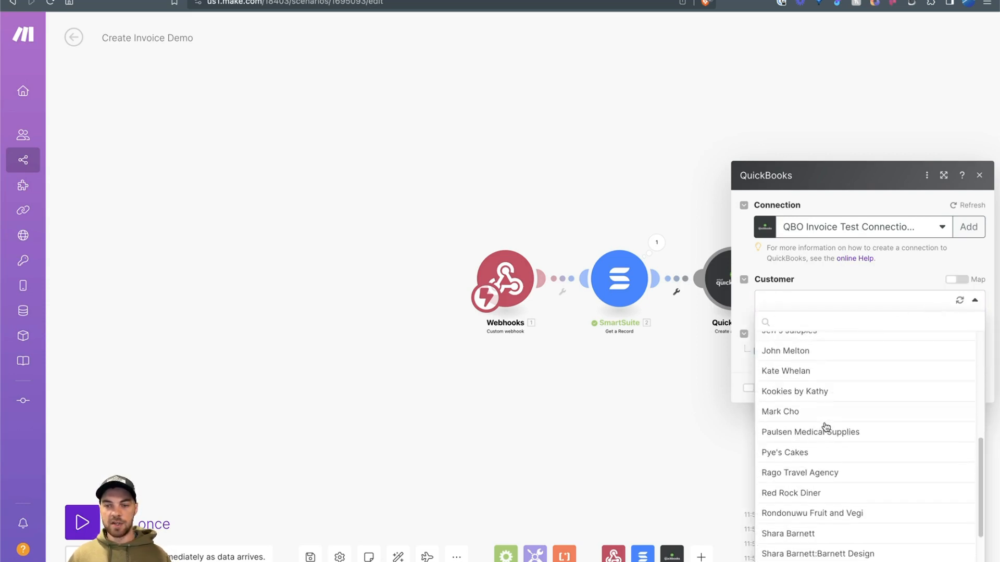
scroll(826, 427, down, 3)
click(744, 272)
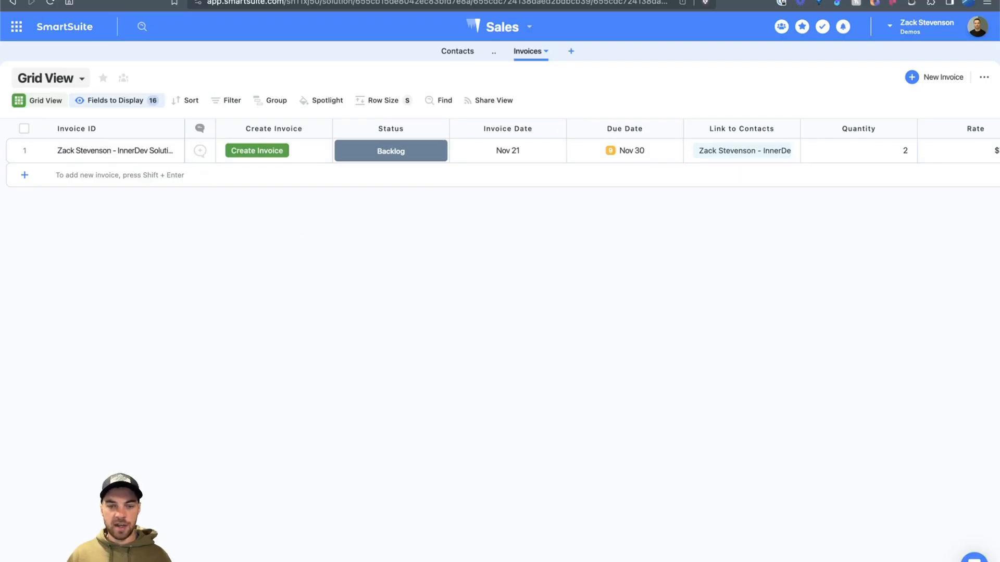
scroll(588, 151, right, 10)
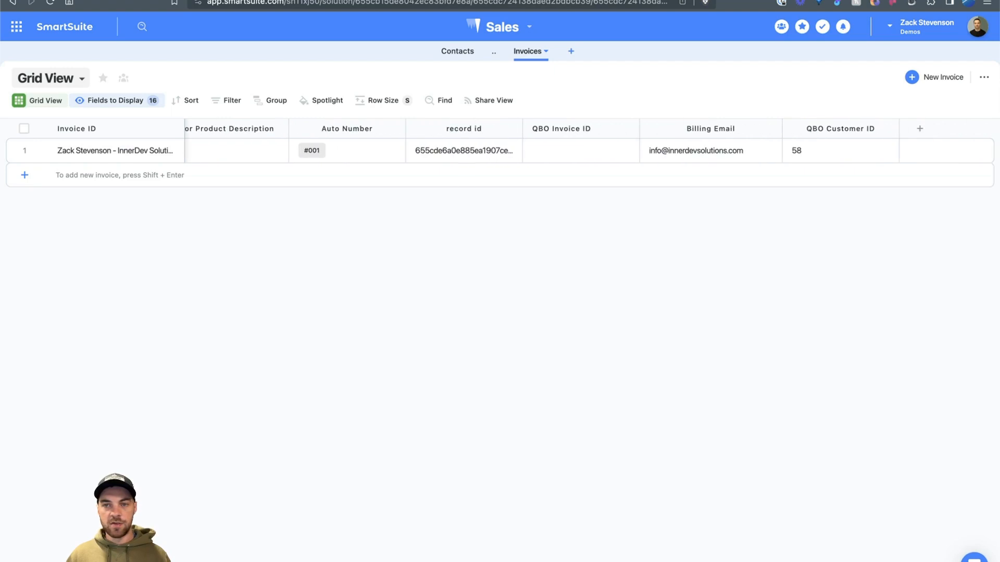
click(798, 150)
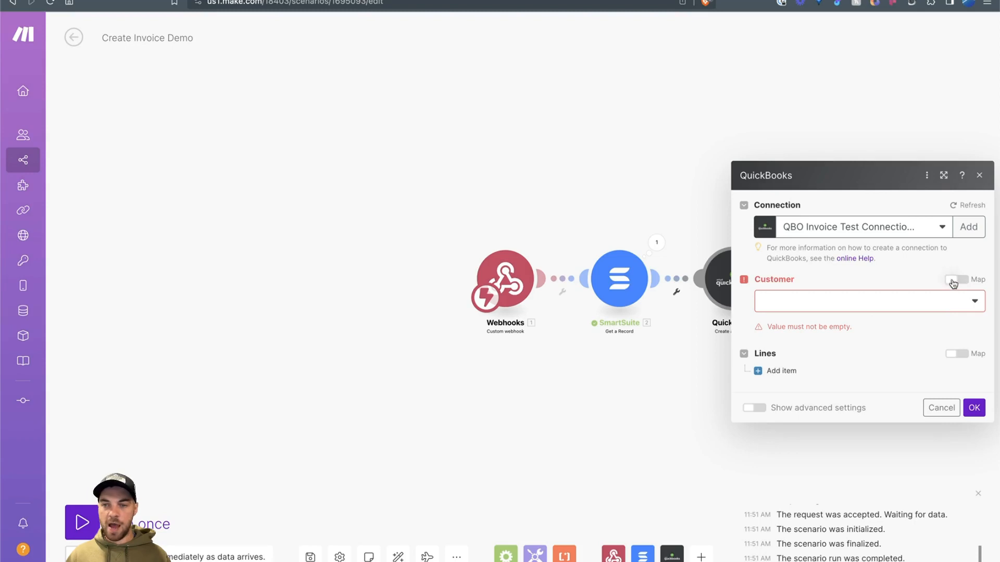
click(954, 284)
click(783, 305)
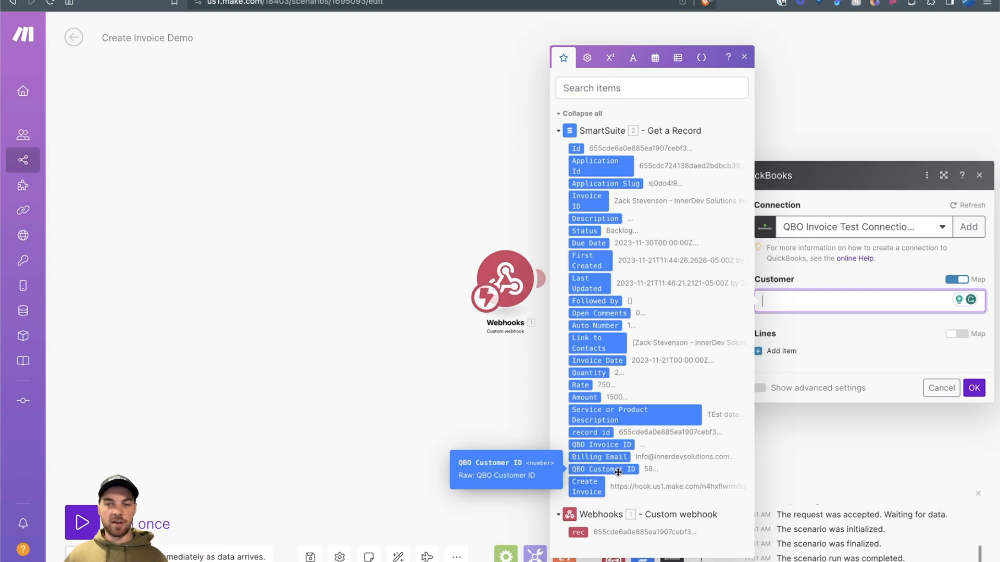
click(617, 472)
click(795, 277)
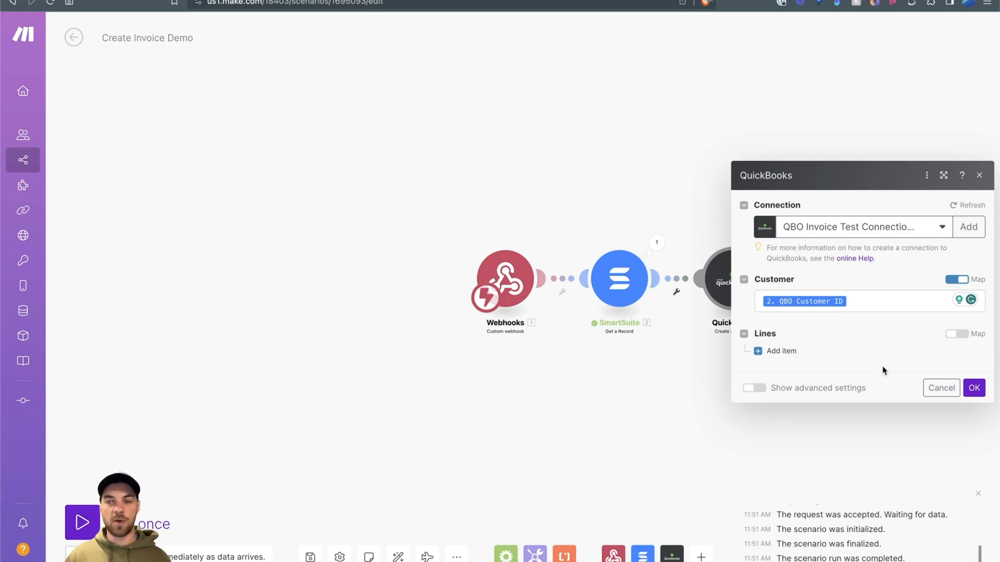
Step: Add an invoice line item and map the record's Amount into its Amount
click(765, 352)
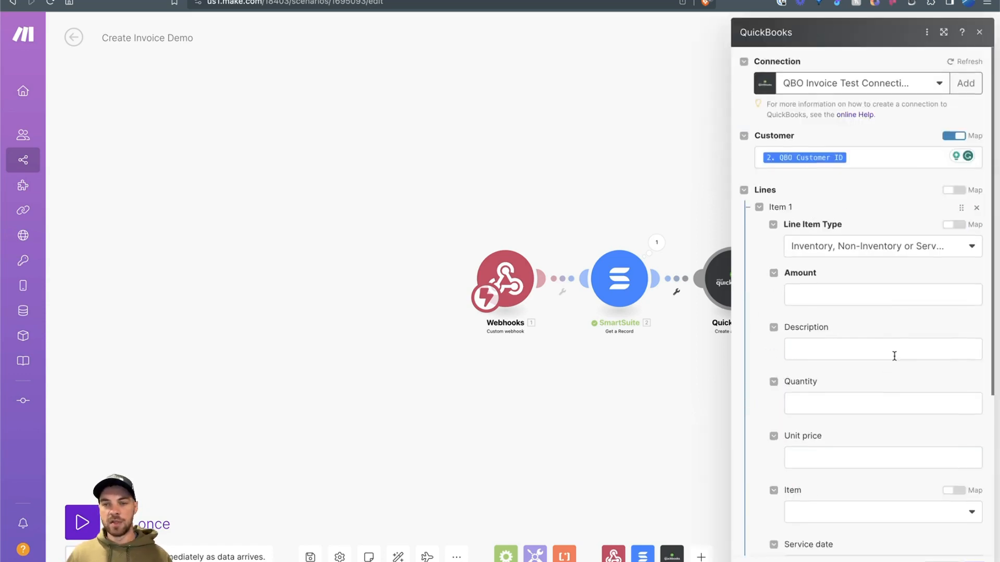
scroll(894, 356, down, 2)
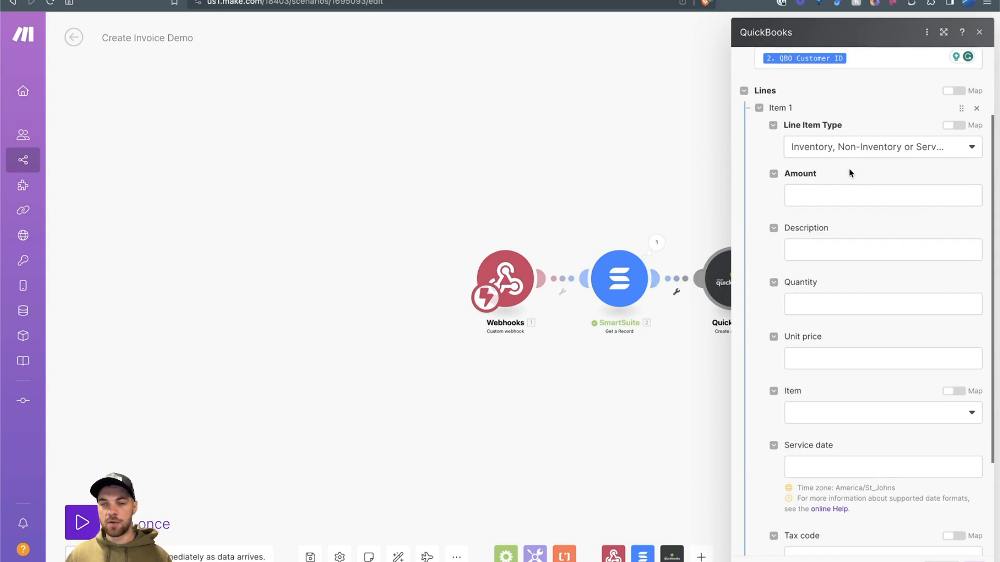
scroll(848, 173, down, 1)
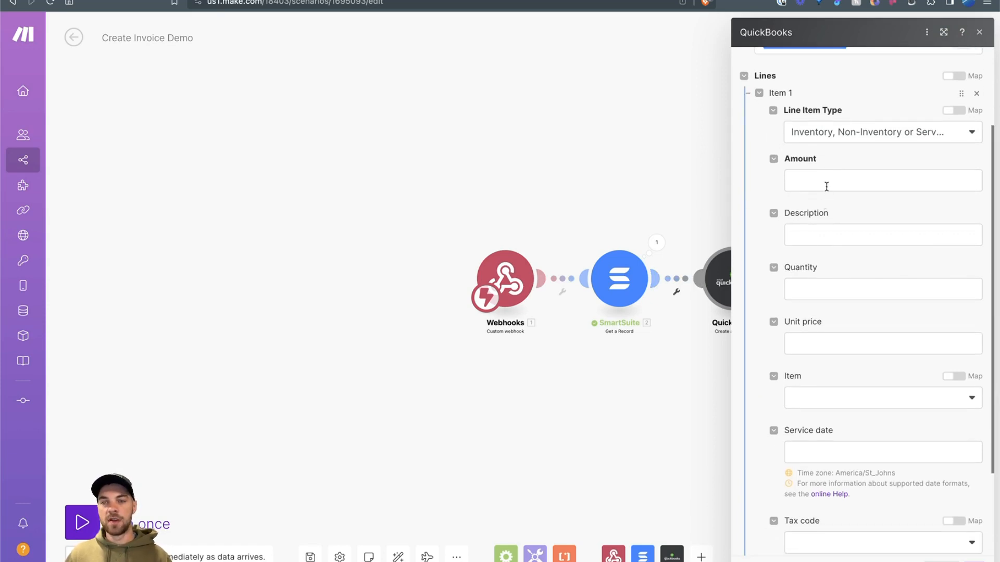
click(826, 187)
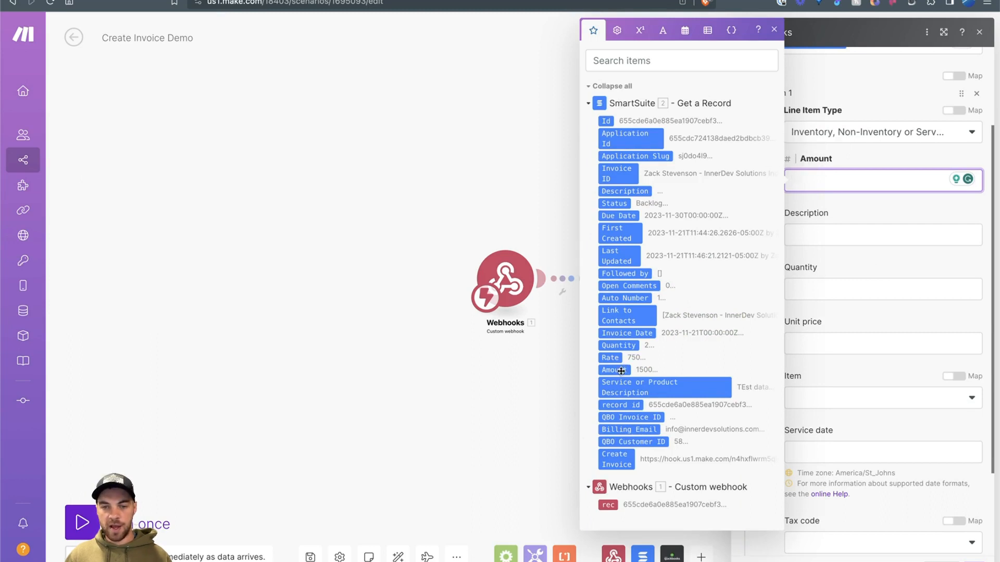
click(619, 371)
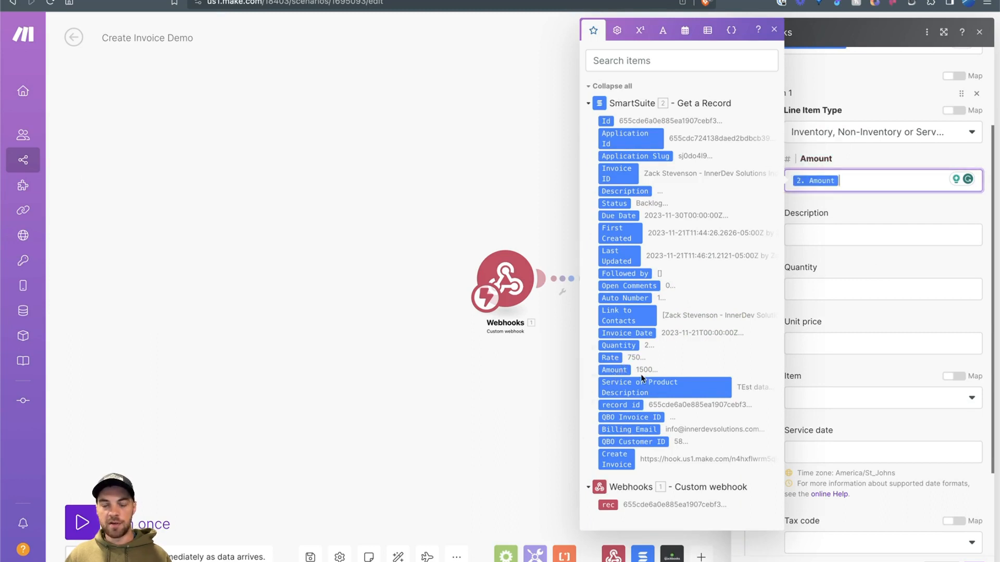
Step: Map Service or Product Description, Quantity and Rate into the line's Description, Quantity and Unit price
click(801, 234)
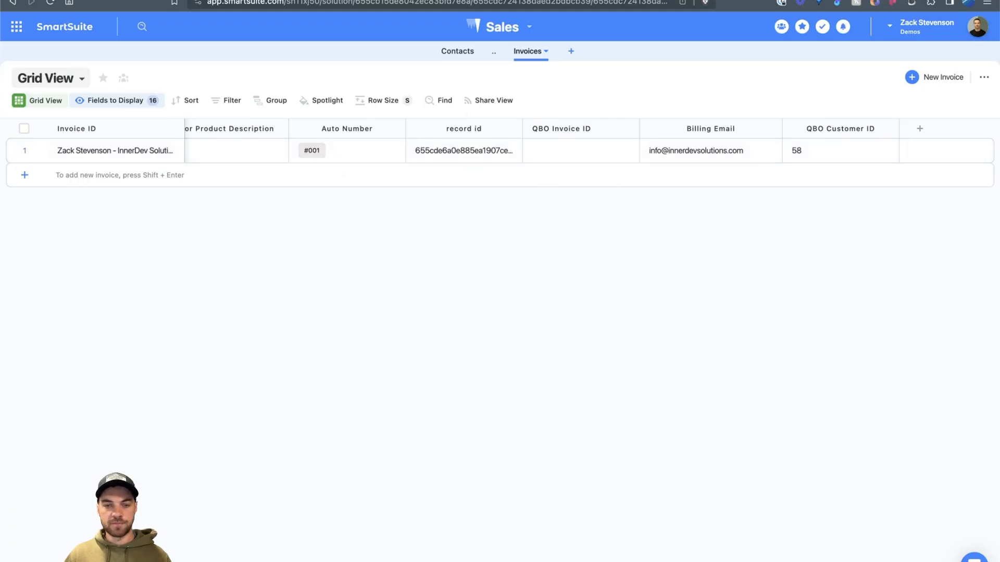
scroll(446, 173, left, 10)
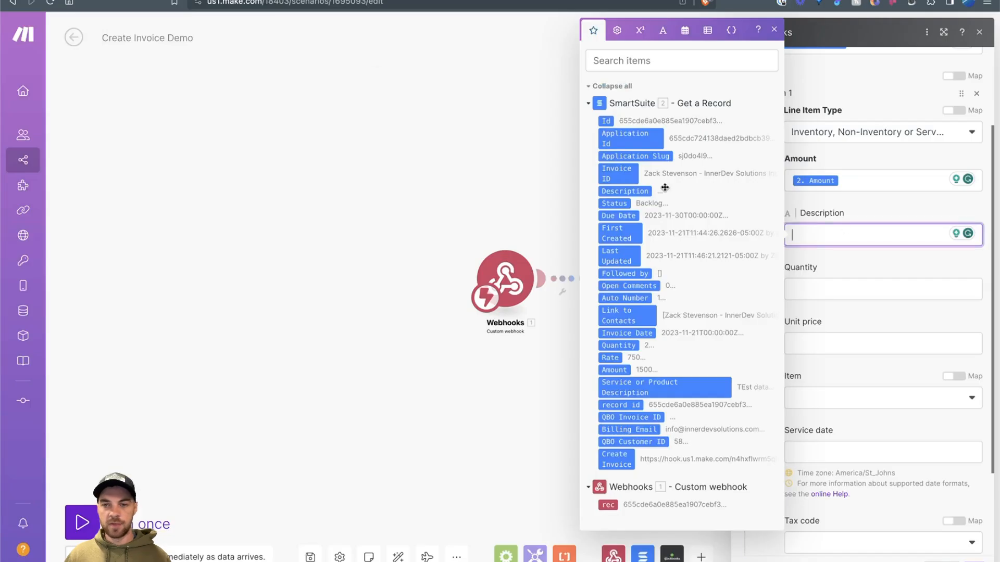
right_click(816, 182)
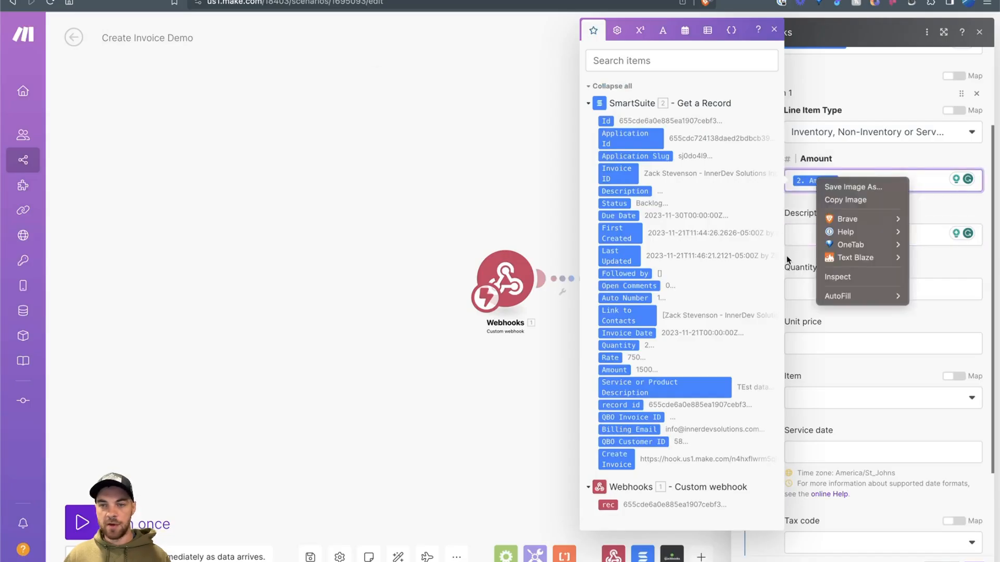
click(804, 239)
click(857, 242)
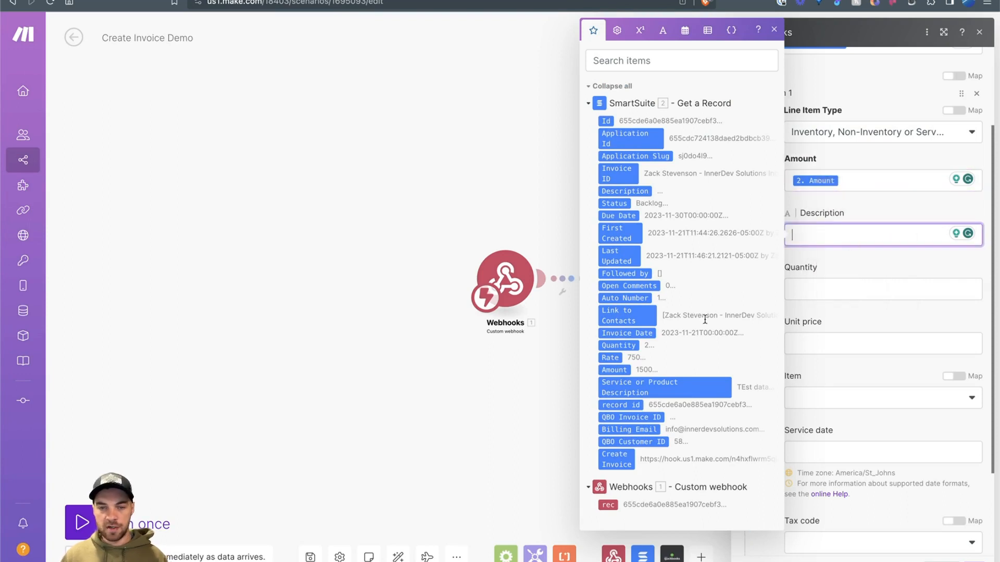
click(655, 391)
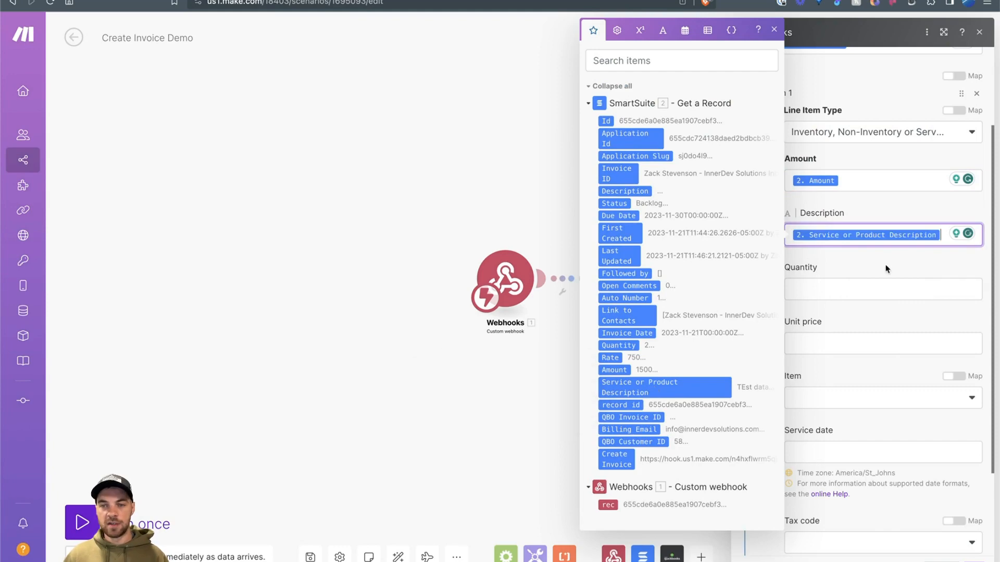
click(848, 286)
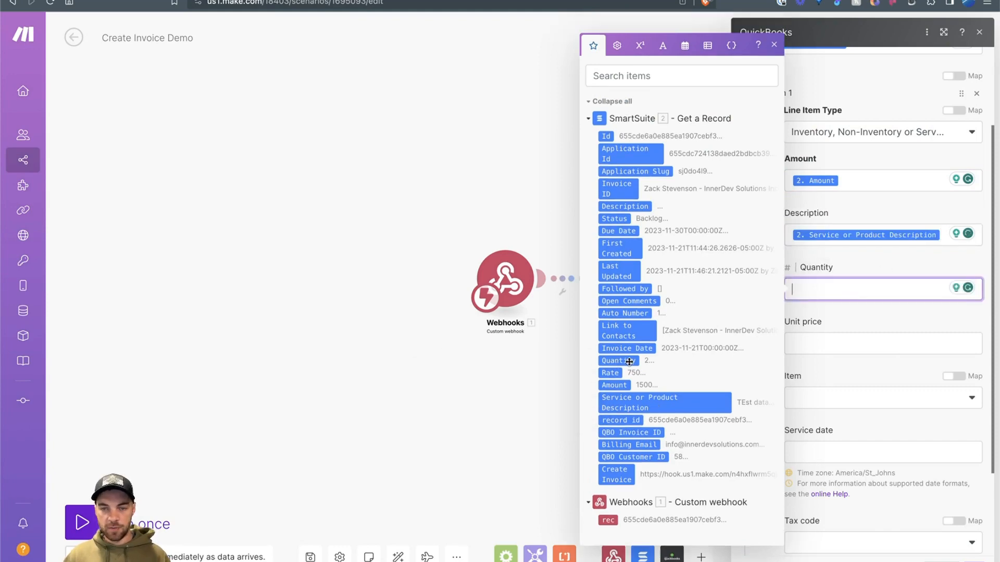
click(615, 364)
key(Tab)
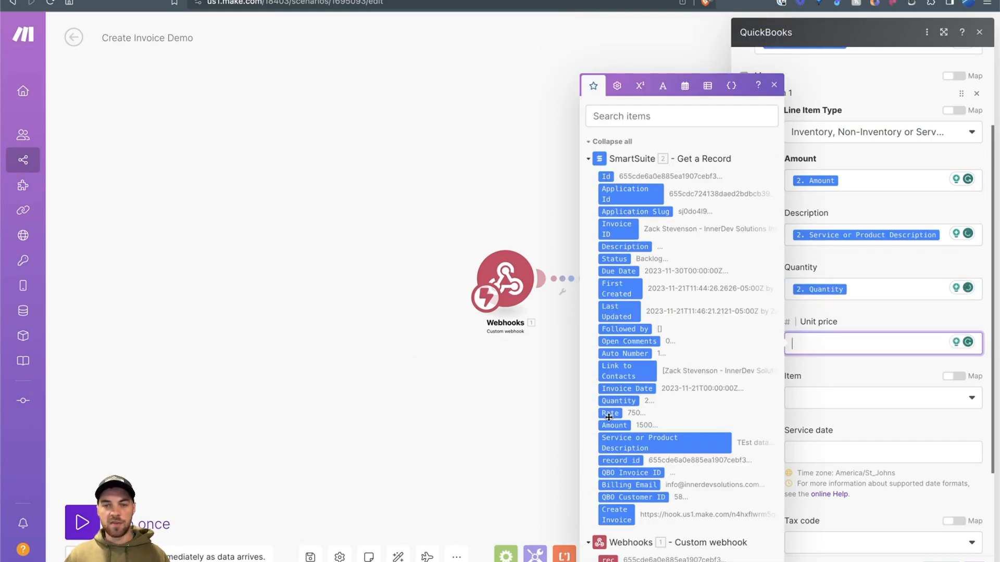
click(611, 415)
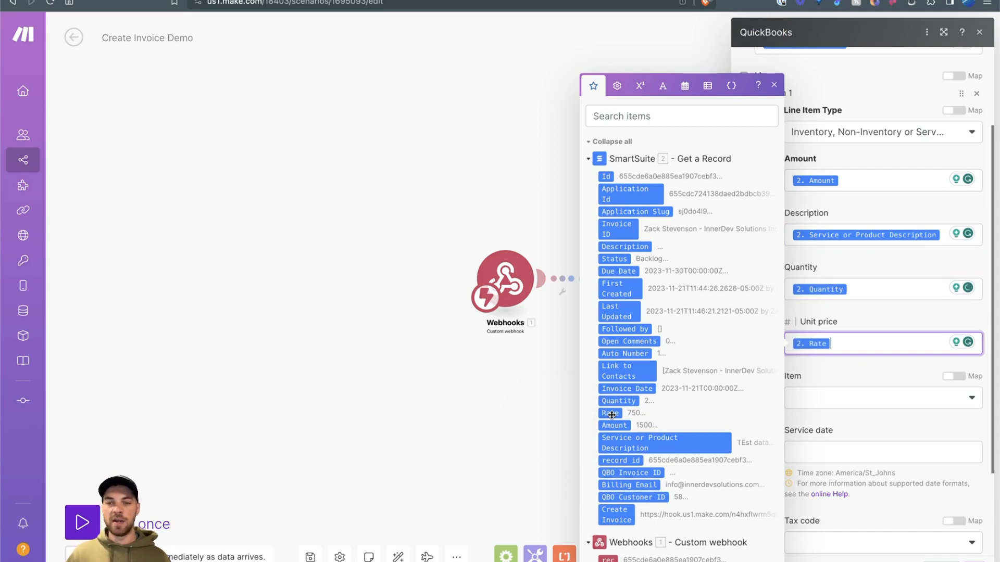
scroll(859, 260, down, 3)
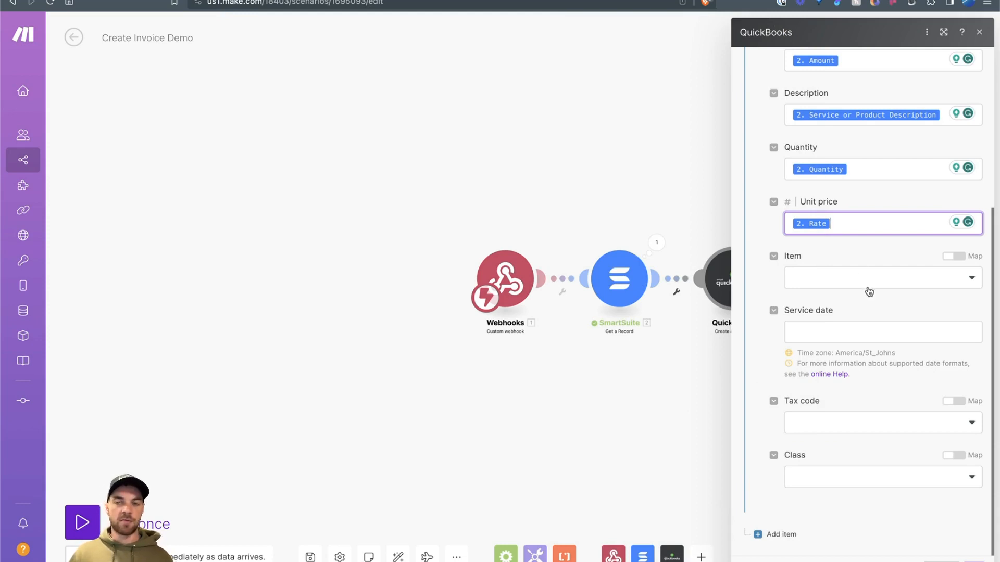
Step: Map SmartSuite's Invoice Date into the invoice's Service date
scroll(869, 291, up, 5)
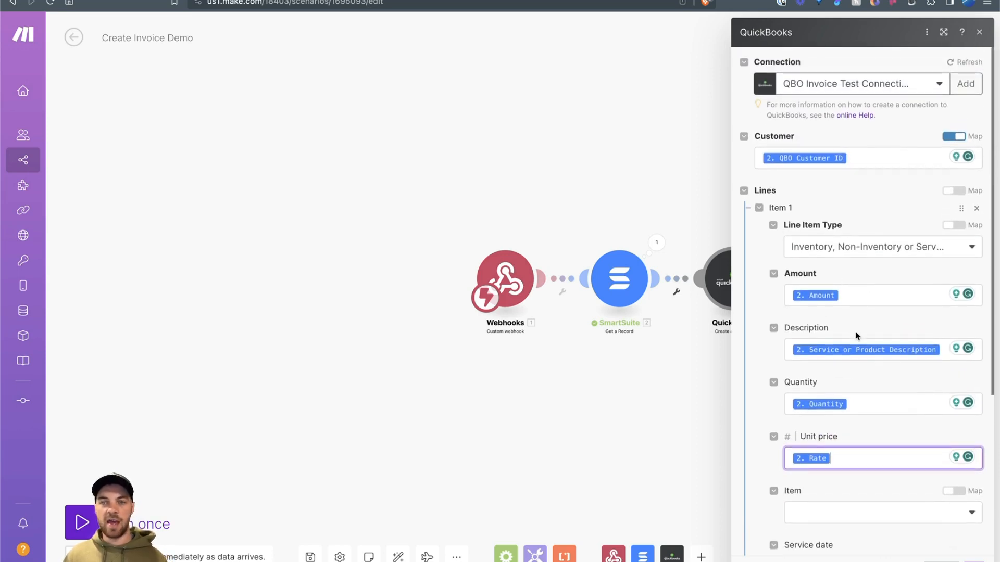
scroll(854, 312, down, 1)
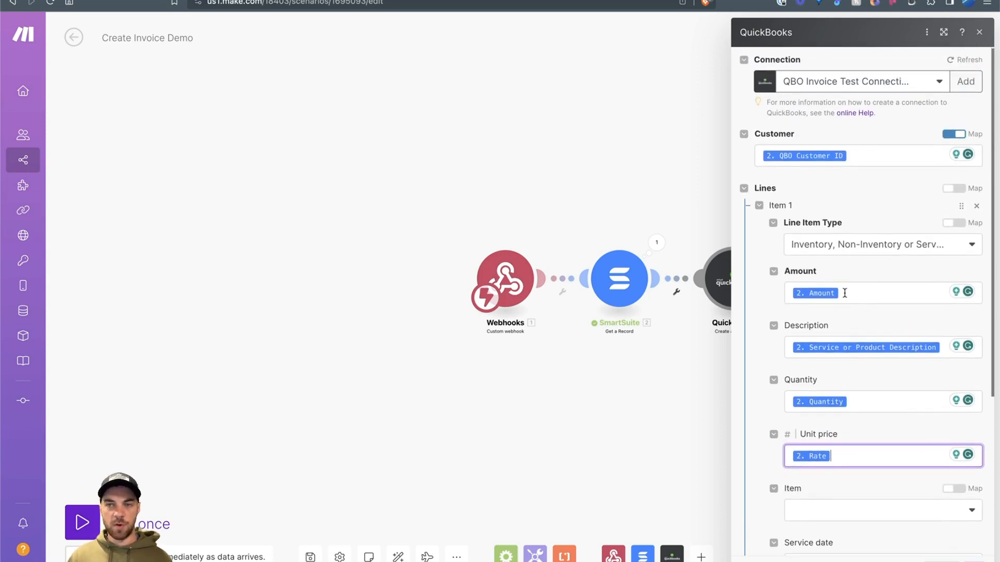
scroll(879, 195, down, 1)
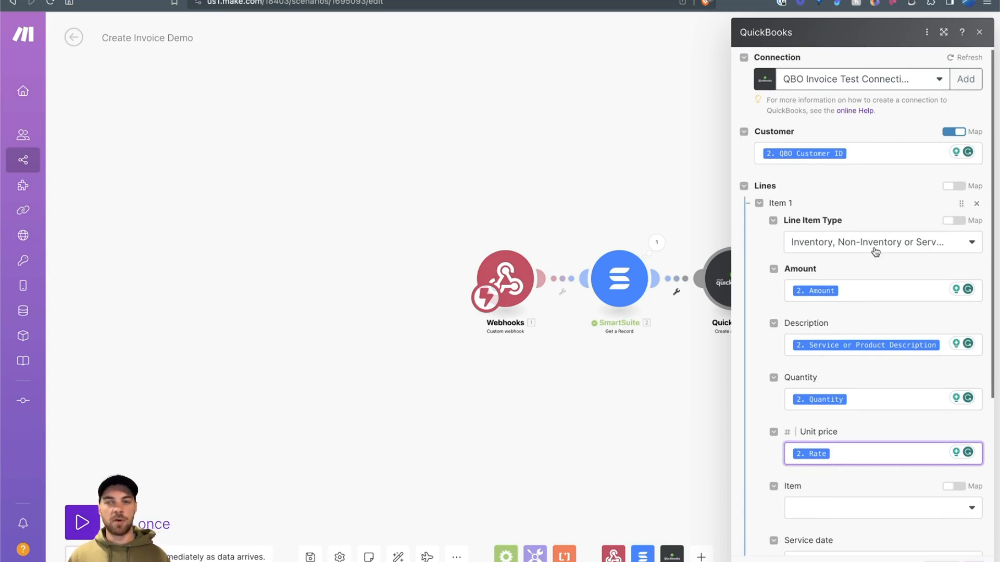
scroll(870, 257, down, 5)
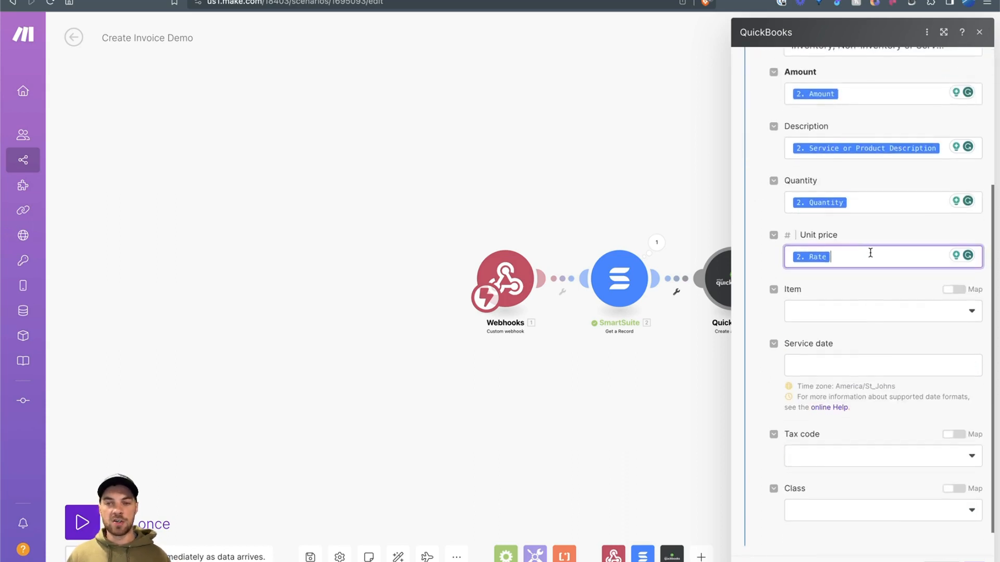
scroll(857, 252, down, 1)
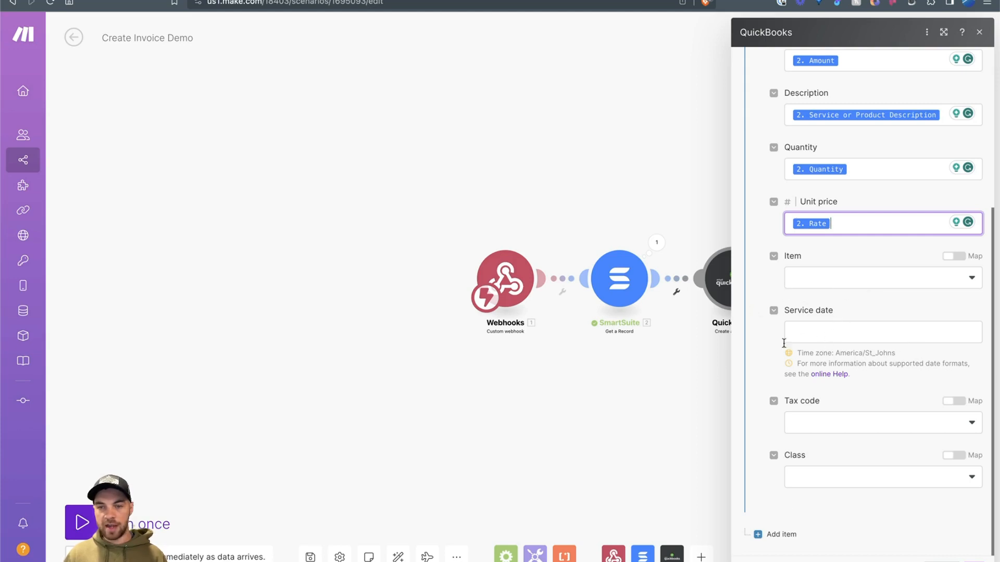
click(829, 337)
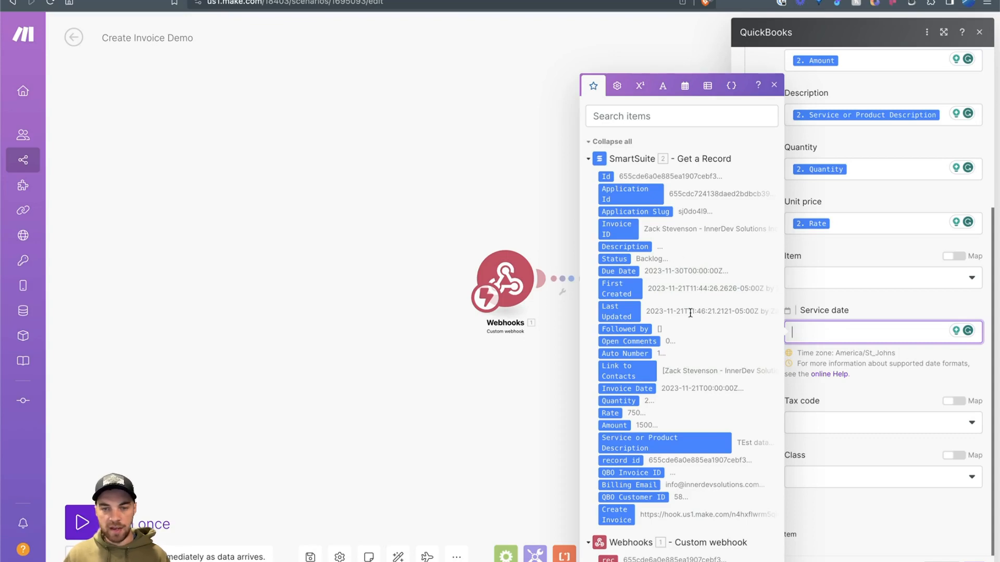
click(644, 392)
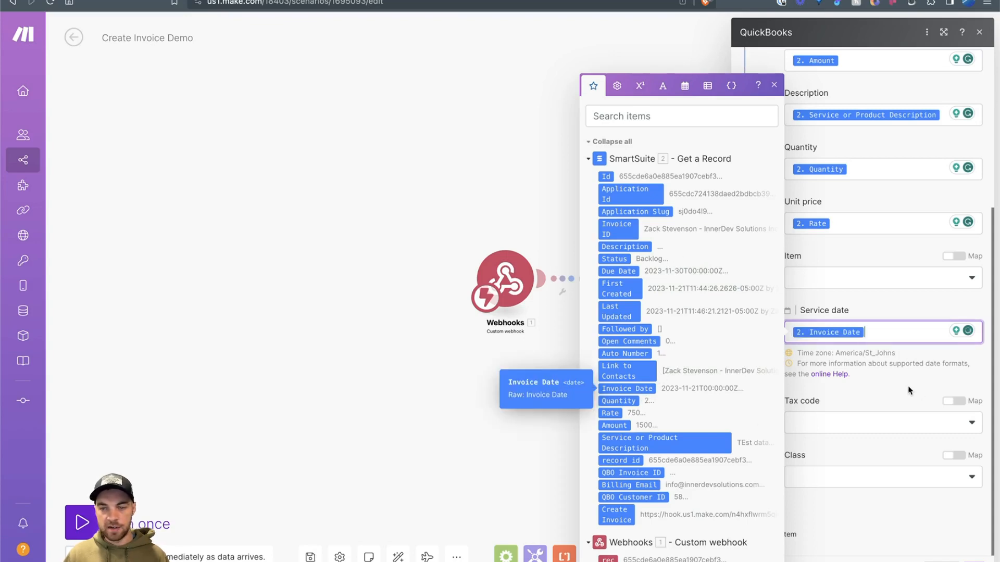
click(909, 391)
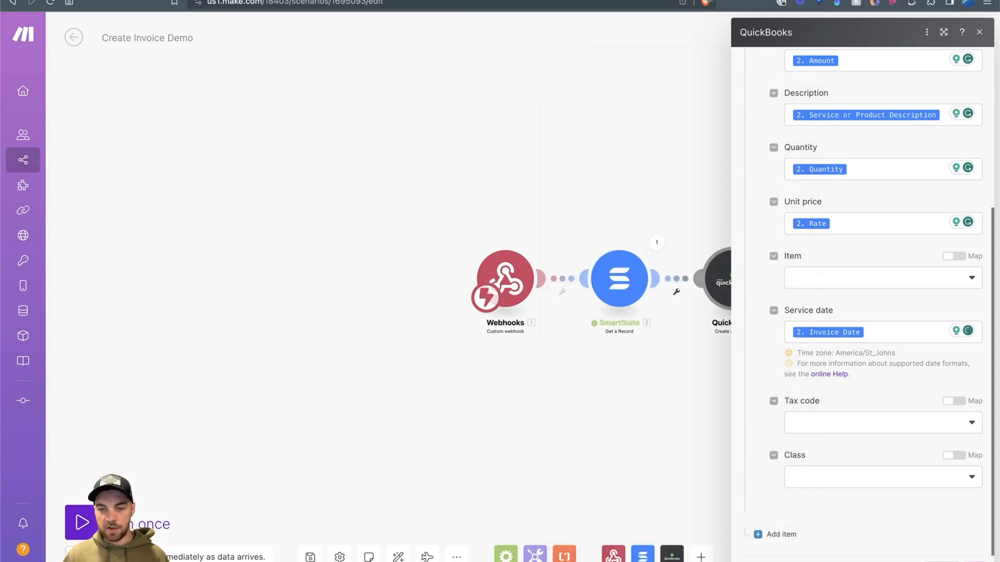
Step: Map Billing Email into the invoice's Bill email
scroll(818, 448, down, 6)
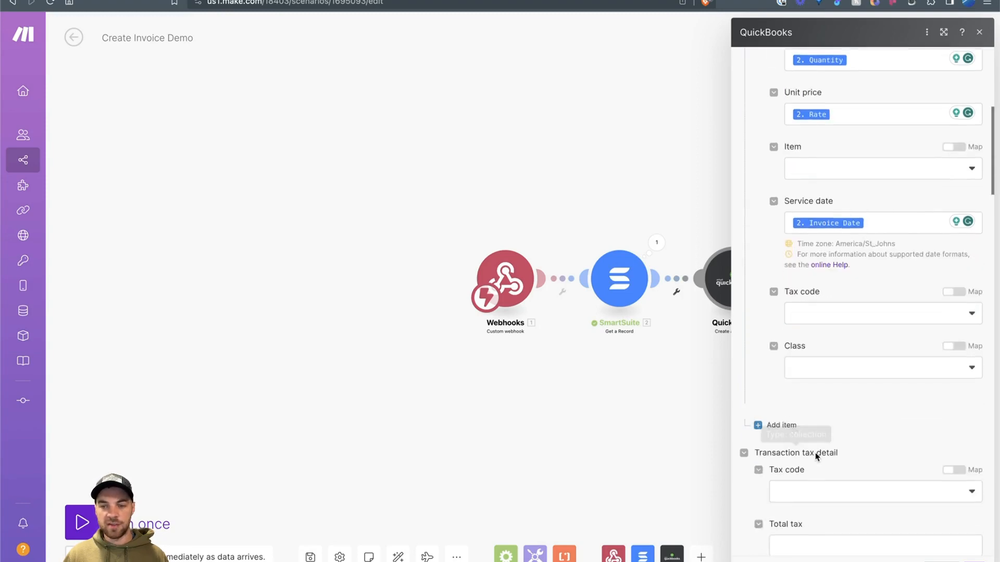
scroll(820, 444, down, 5)
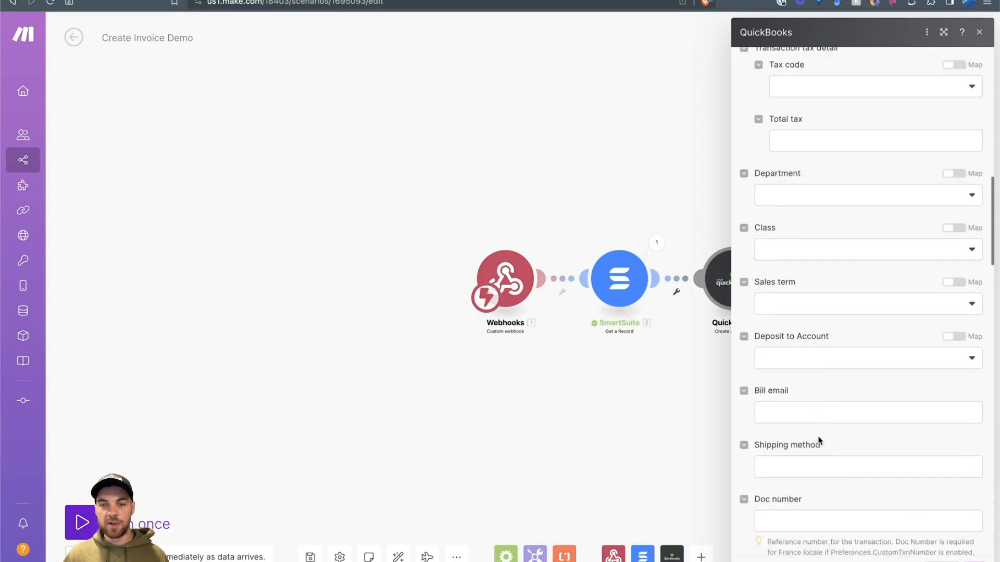
click(787, 318)
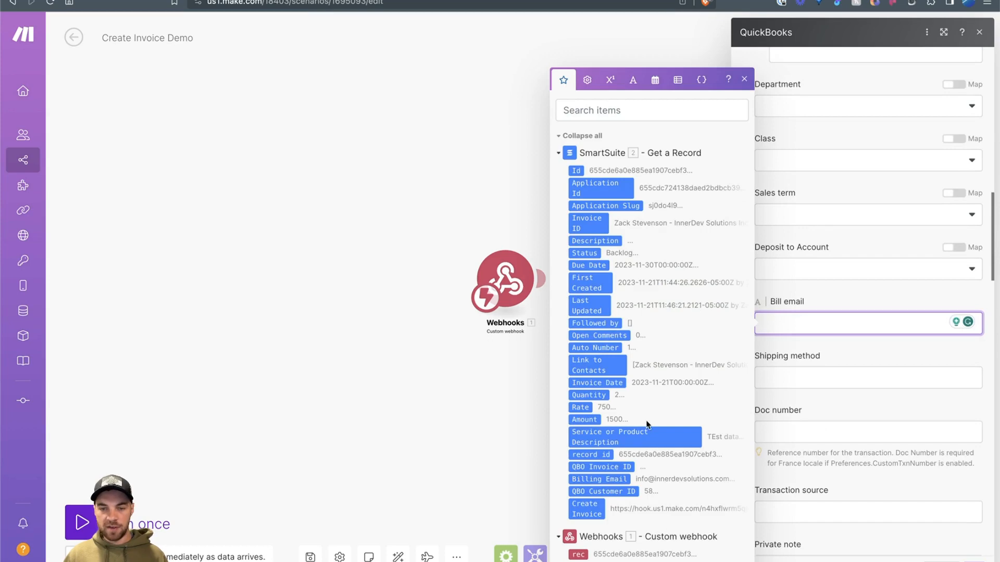
click(617, 480)
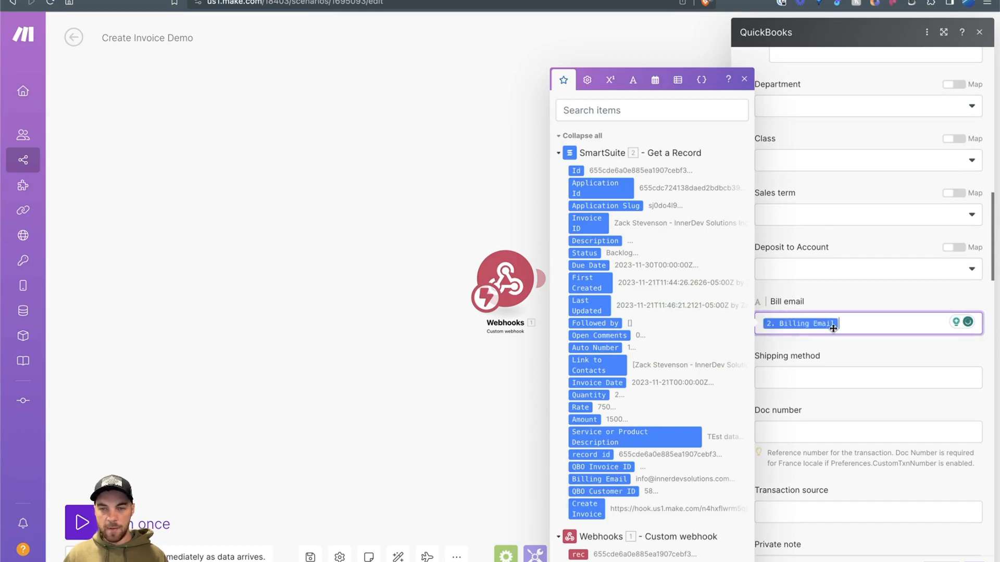
click(843, 356)
Step: Map Auto Number into the invoice's Doc number, checking the column in SmartSuite
scroll(844, 351, down, 1)
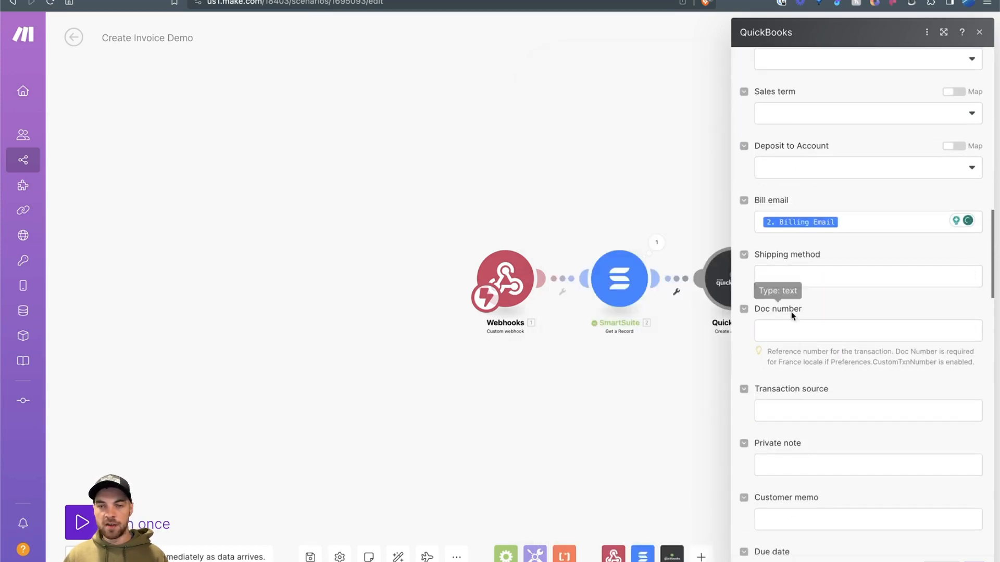
drag(803, 310, 758, 312)
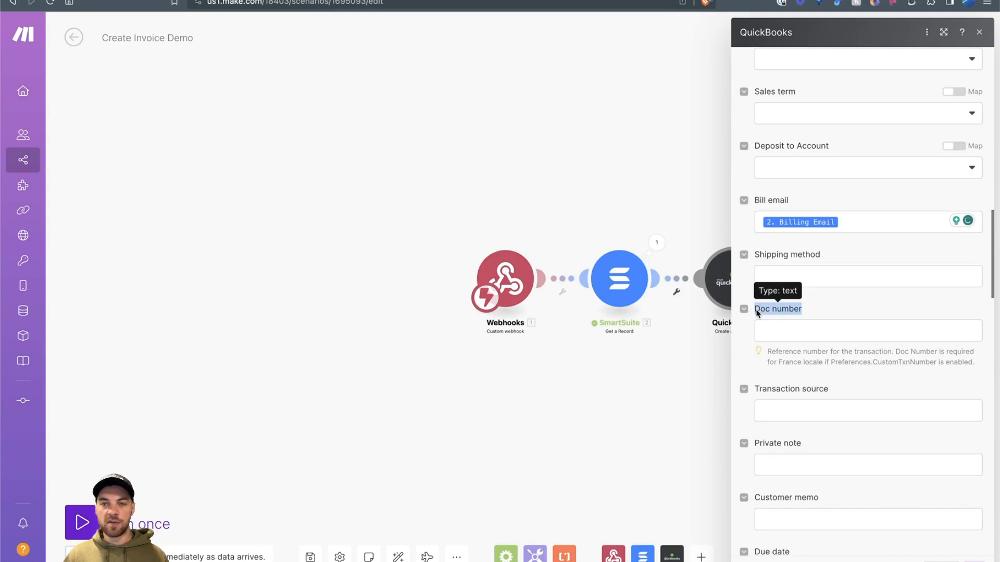
click(788, 331)
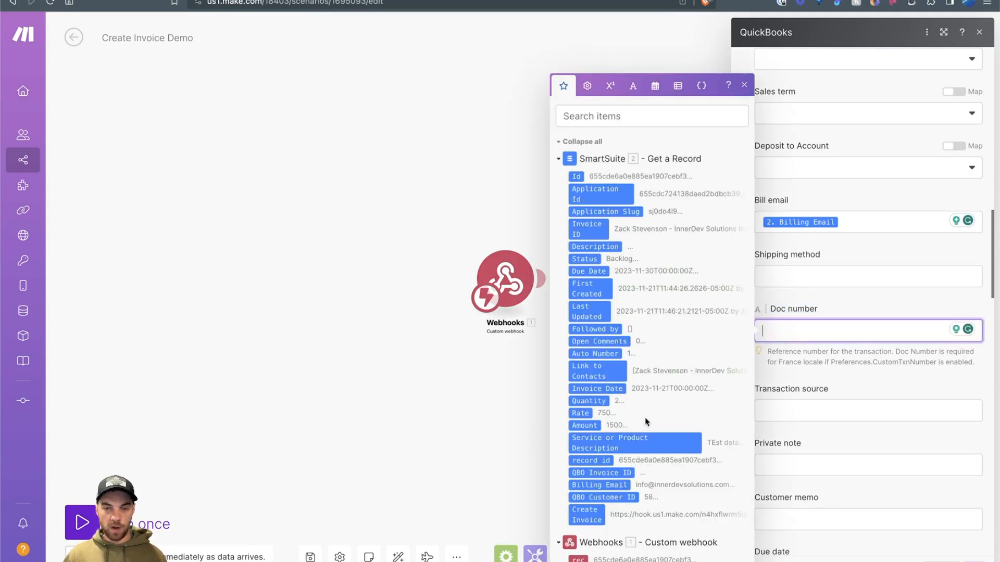
click(595, 352)
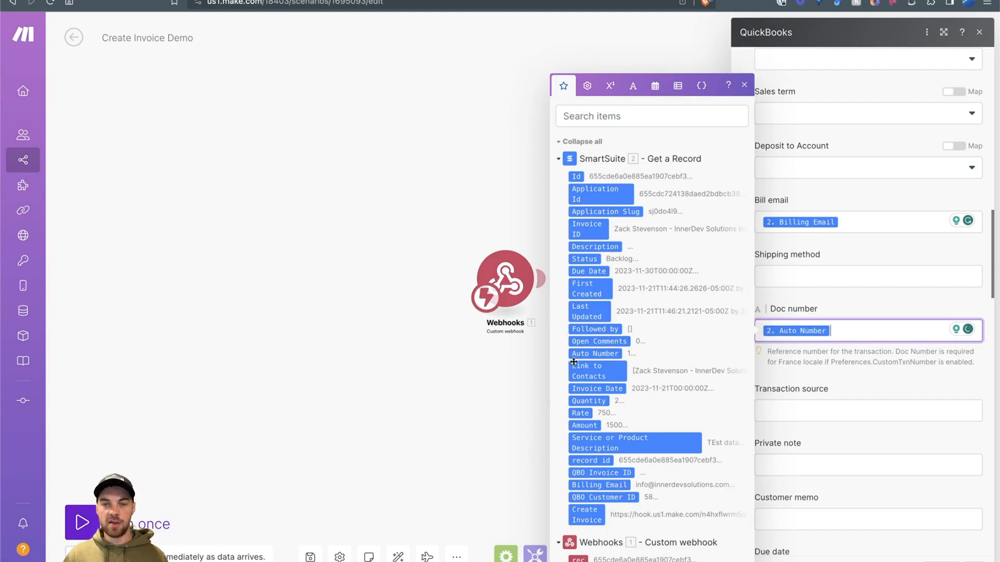
click(442, 0)
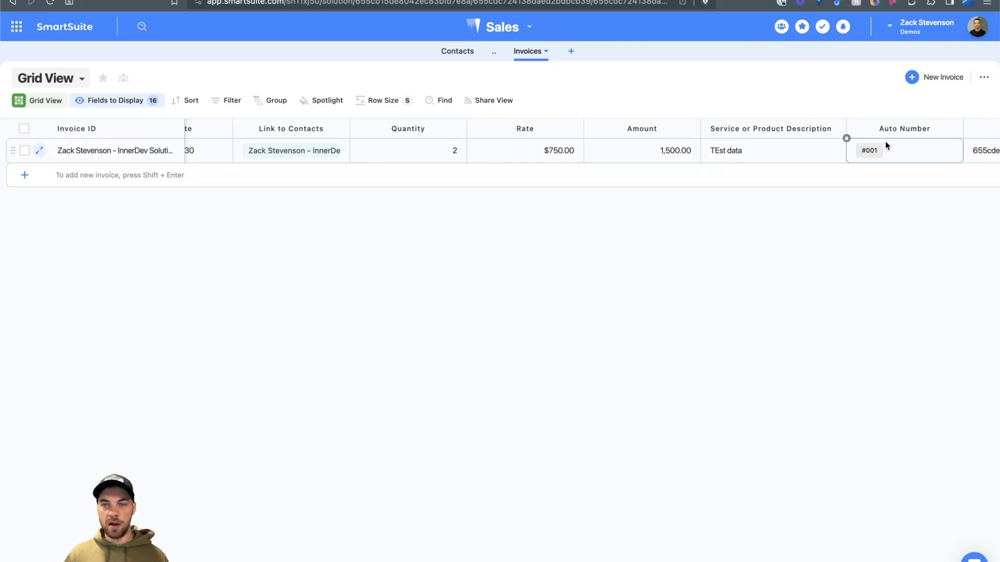
click(333, 1)
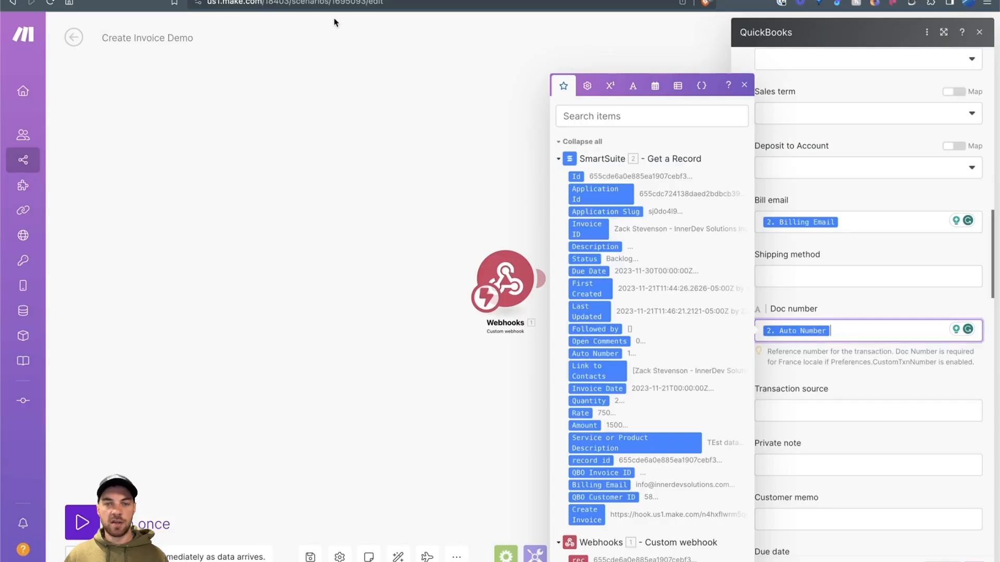
click(820, 295)
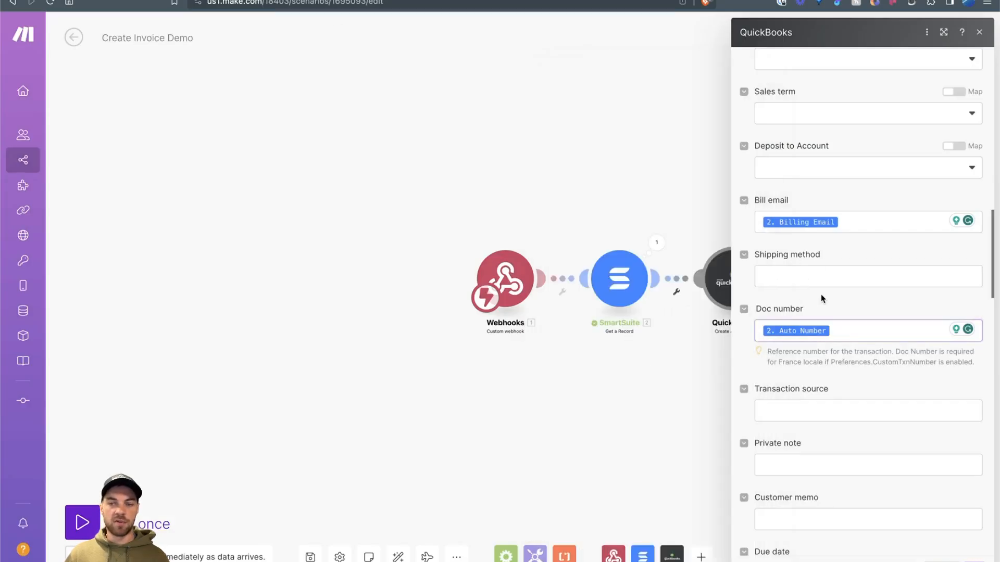
Step: Review the QuickBooks invoice settings and close them with OK
scroll(833, 261, down, 6)
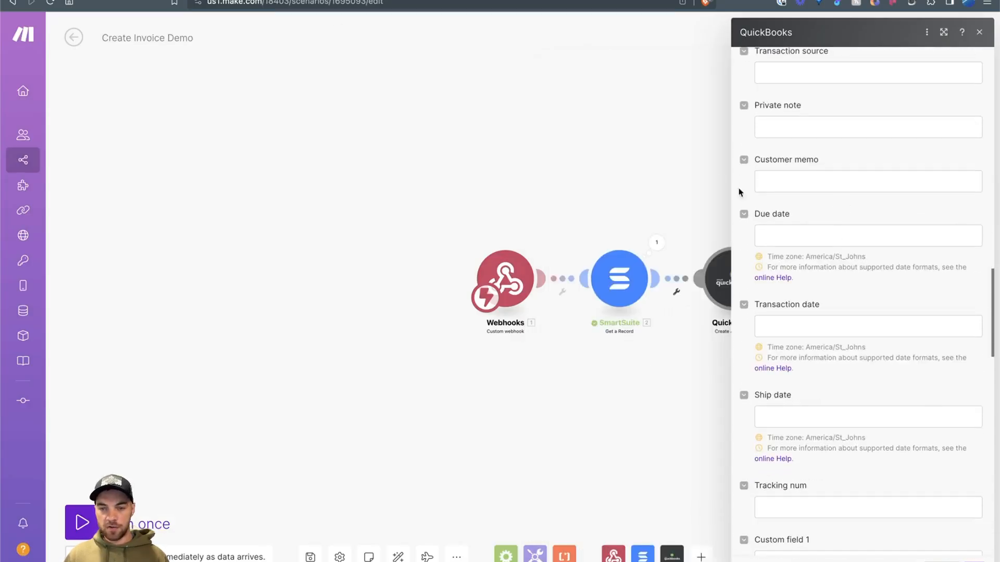
scroll(812, 182, down, 12)
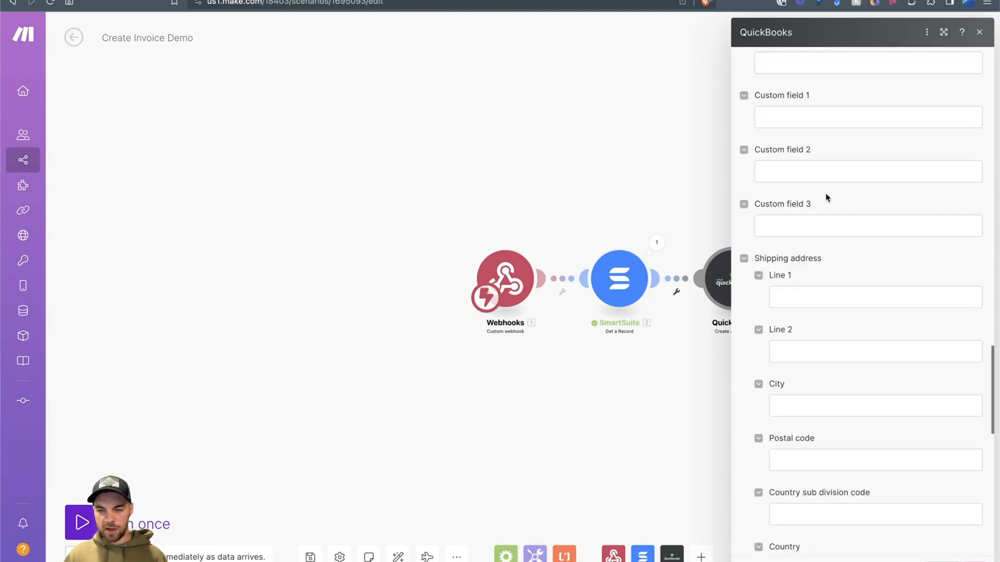
scroll(825, 190, down, 10)
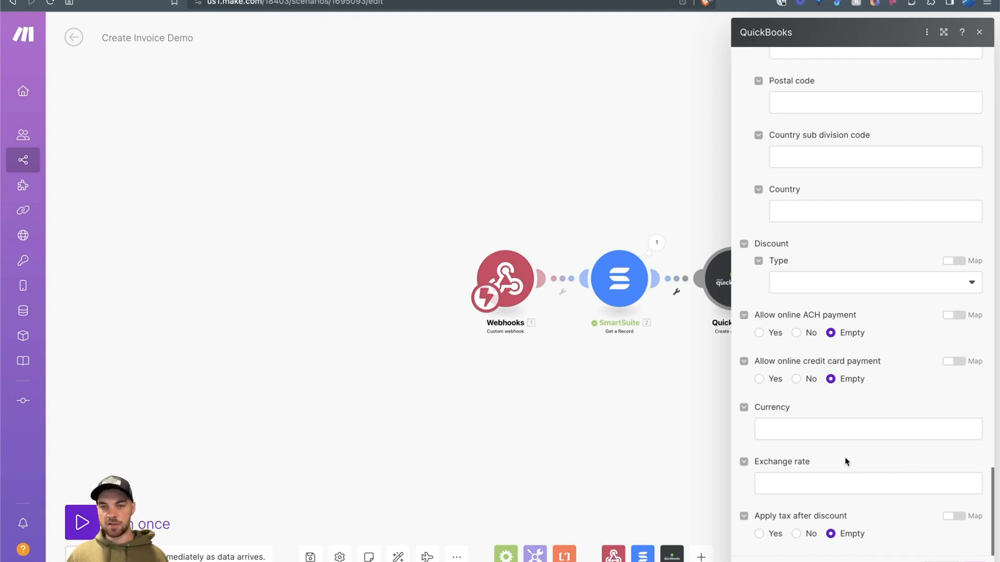
scroll(846, 461, up, 6)
scroll(864, 453, up, 10)
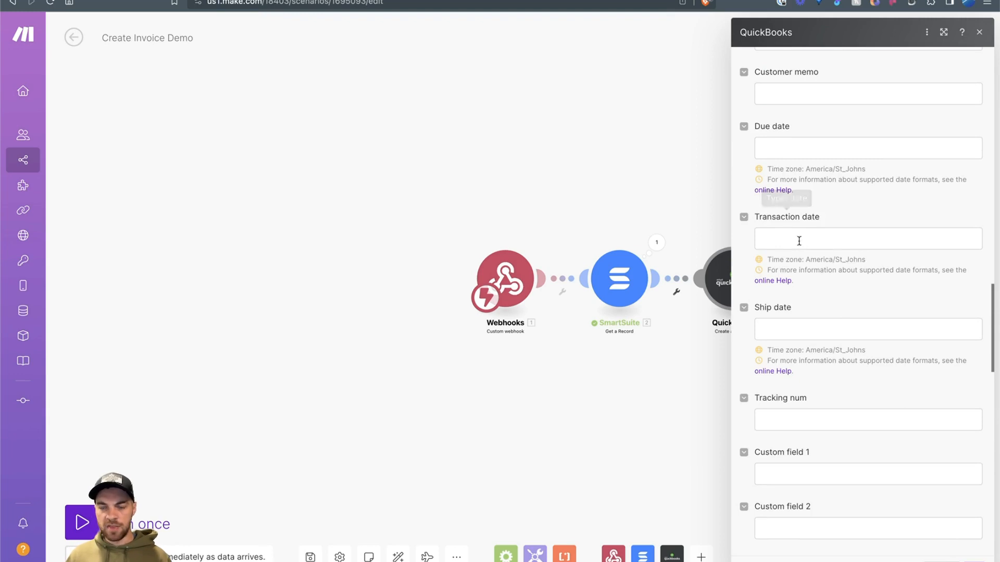
scroll(853, 235, up, 5)
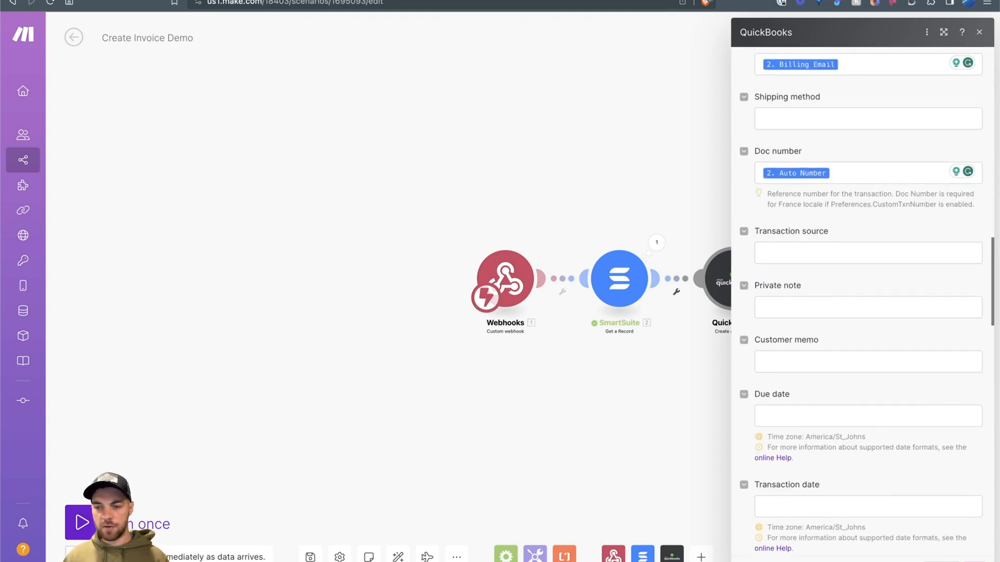
click(967, 561)
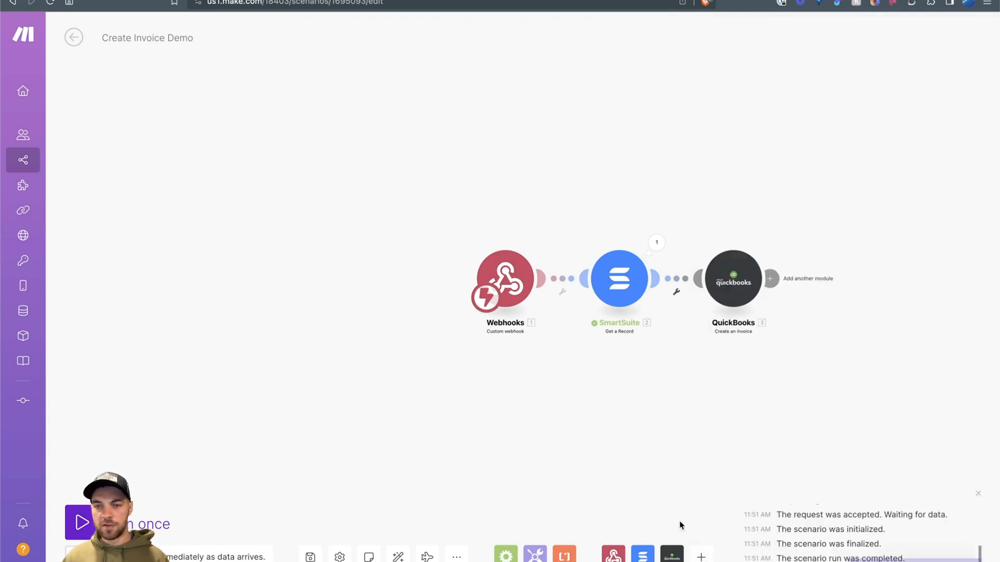
Step: Add a SmartSuite Update a Record module after the QuickBooks step
drag(834, 432, 612, 401)
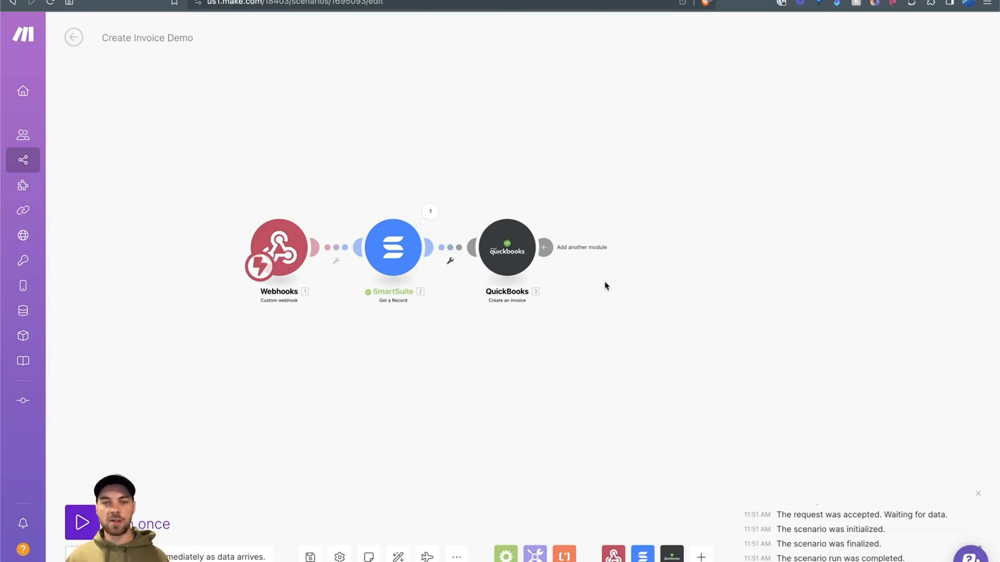
click(543, 248)
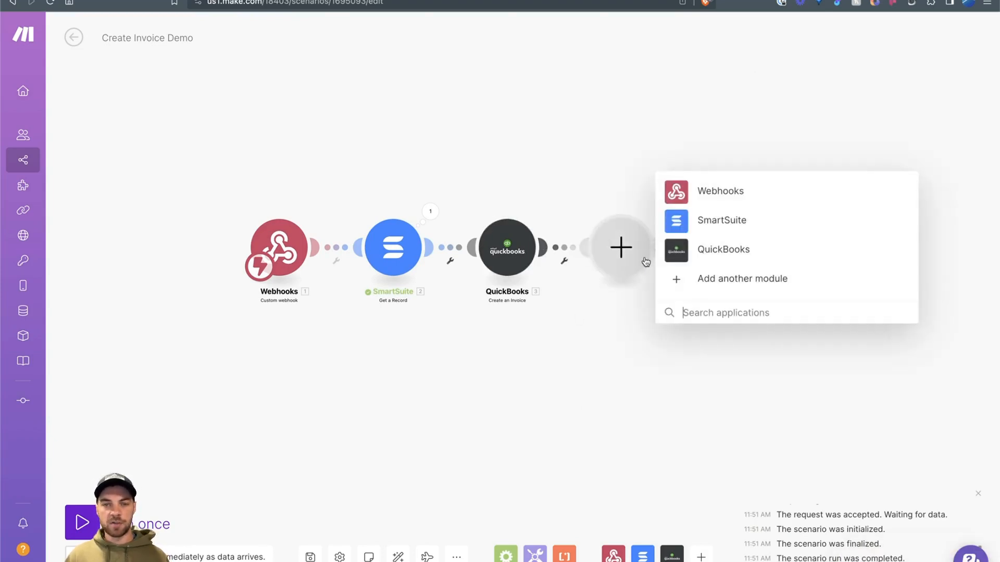
click(714, 231)
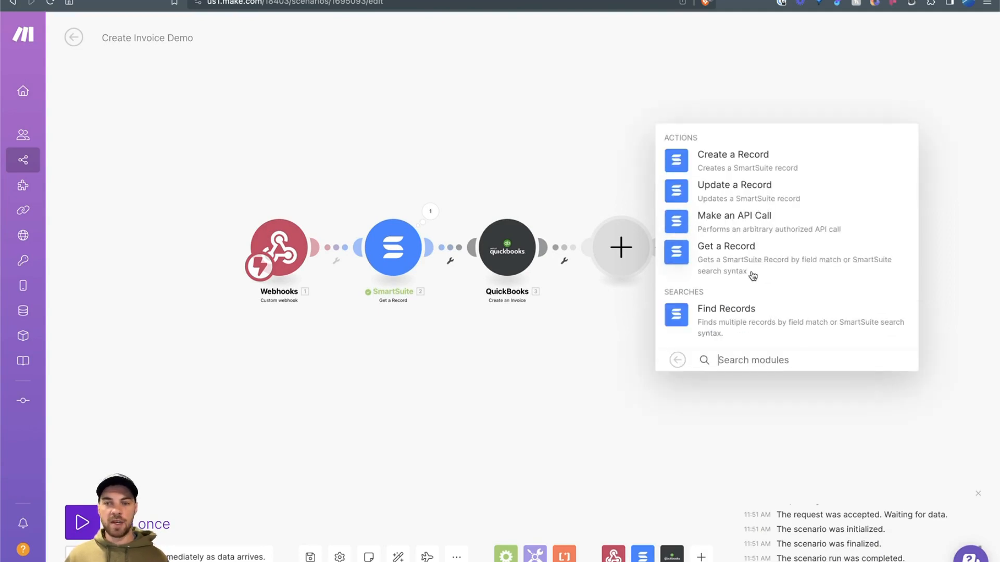
click(710, 189)
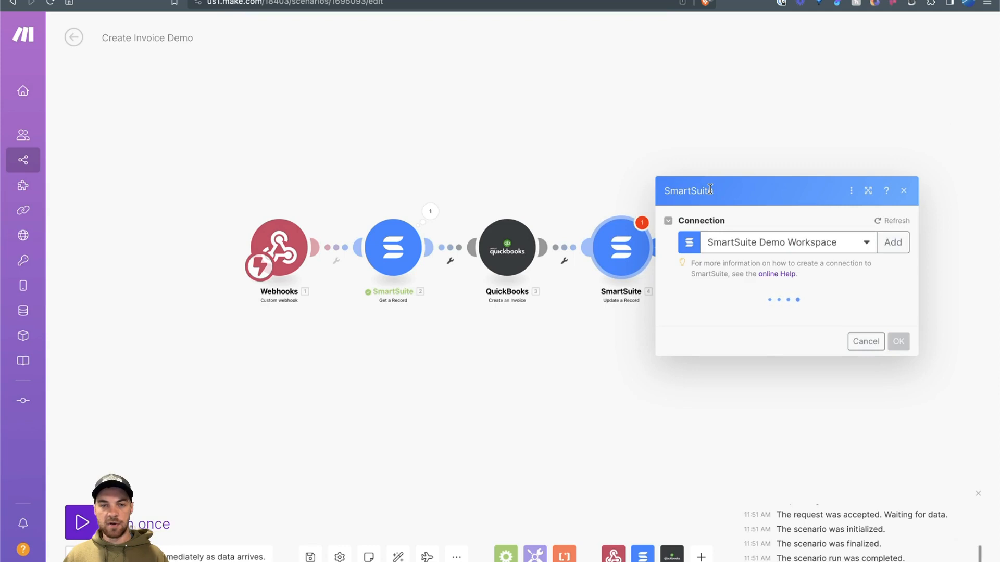
Step: Choose the Sales solution and Invoices application, and enable Map for Record ID or Title
click(736, 292)
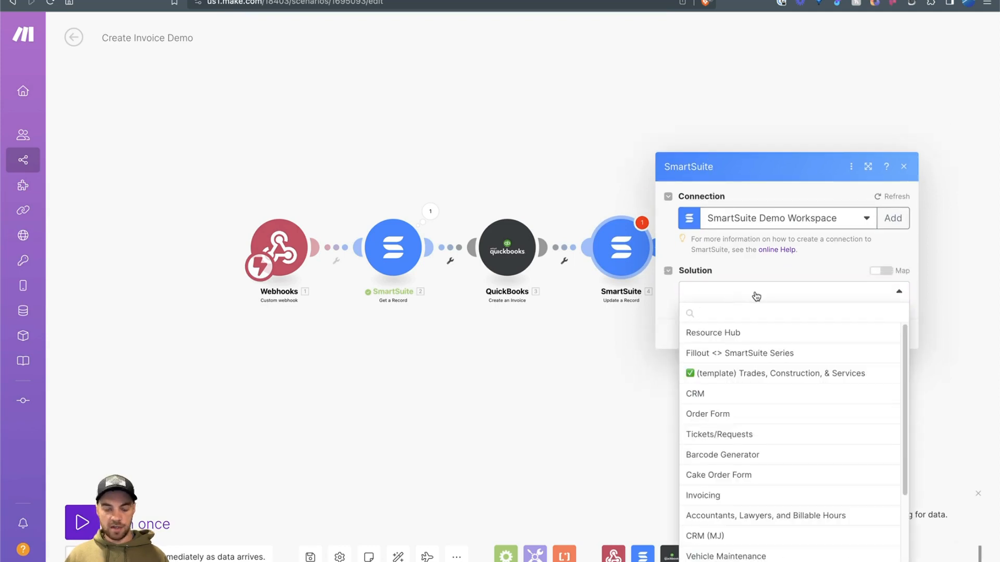
text(sales)
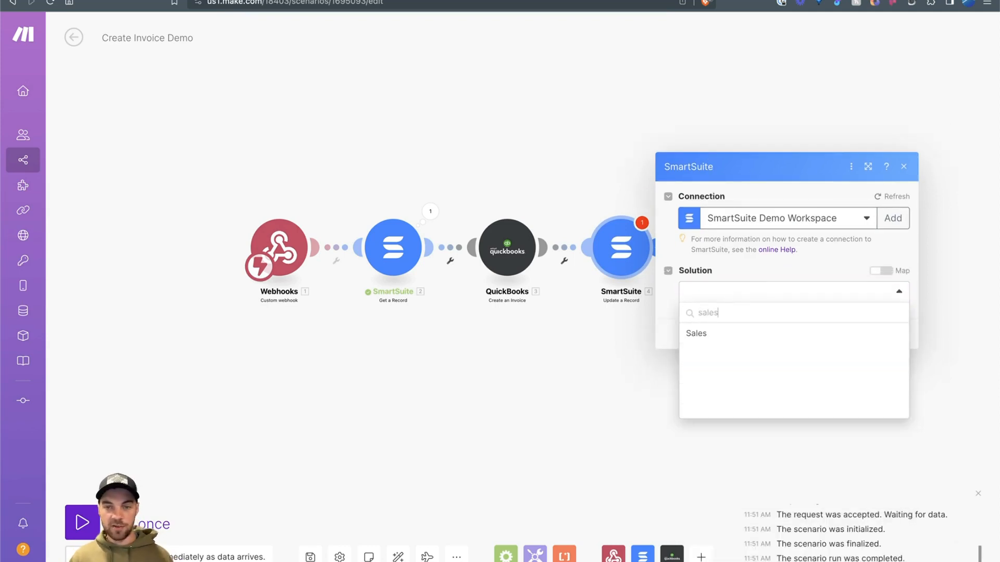
click(703, 333)
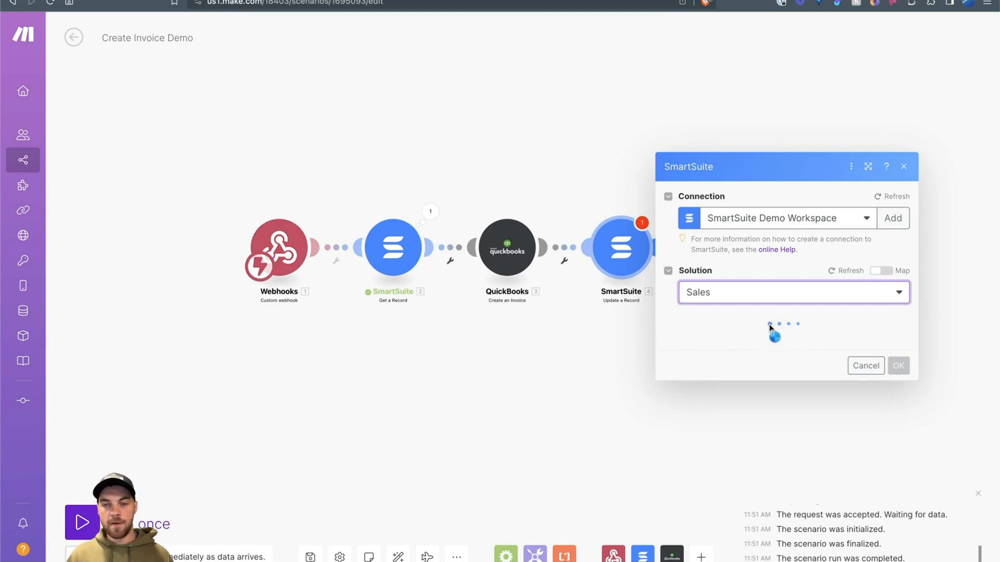
click(749, 317)
click(720, 380)
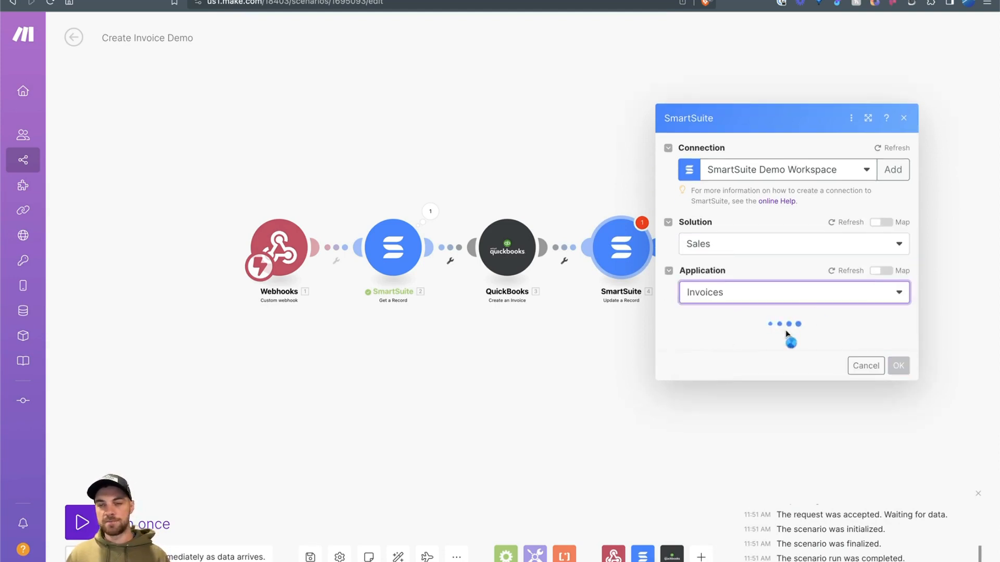
click(877, 233)
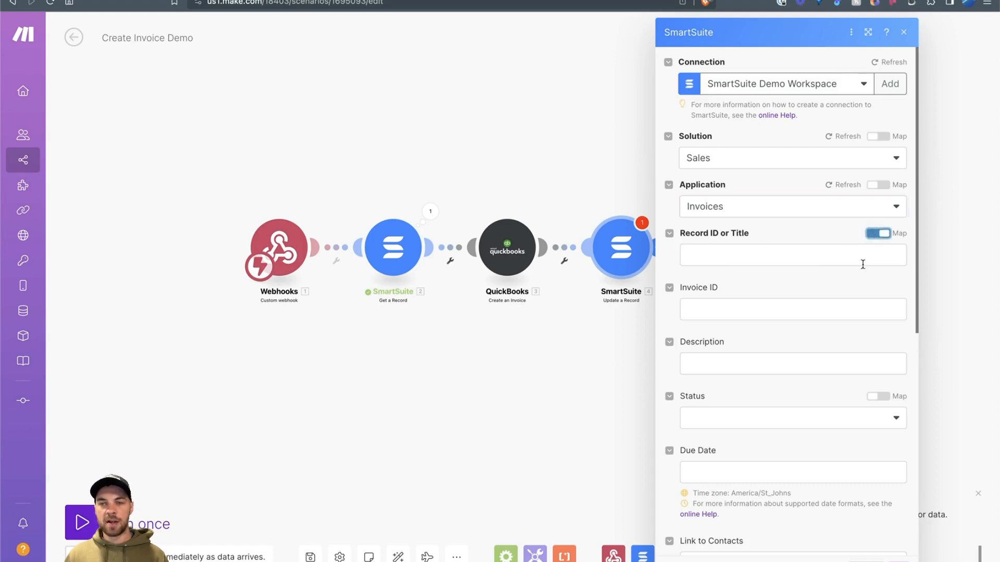
Step: Map Get a Record's Id into the Record ID or Title field of Update a Record
click(790, 253)
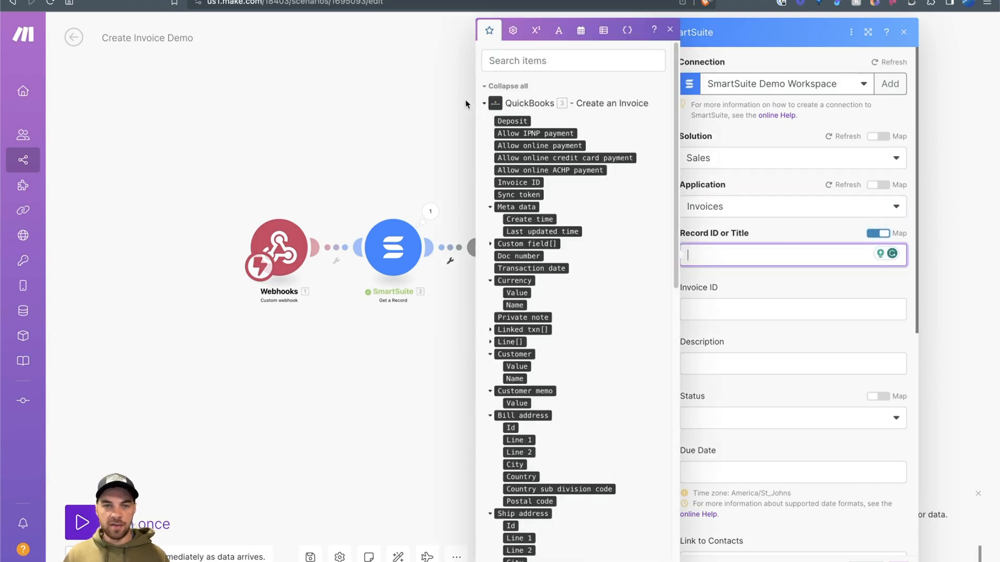
click(484, 104)
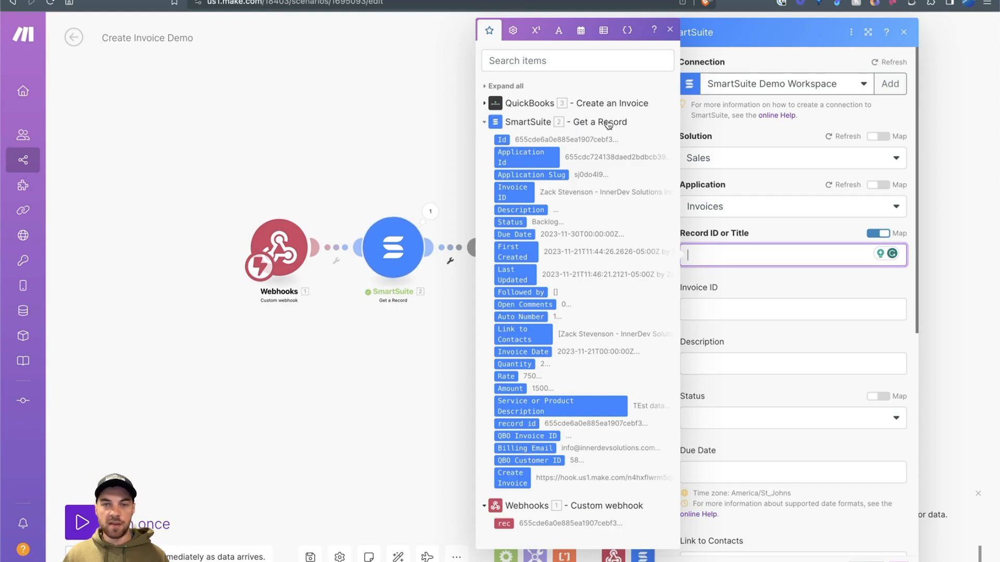
click(504, 139)
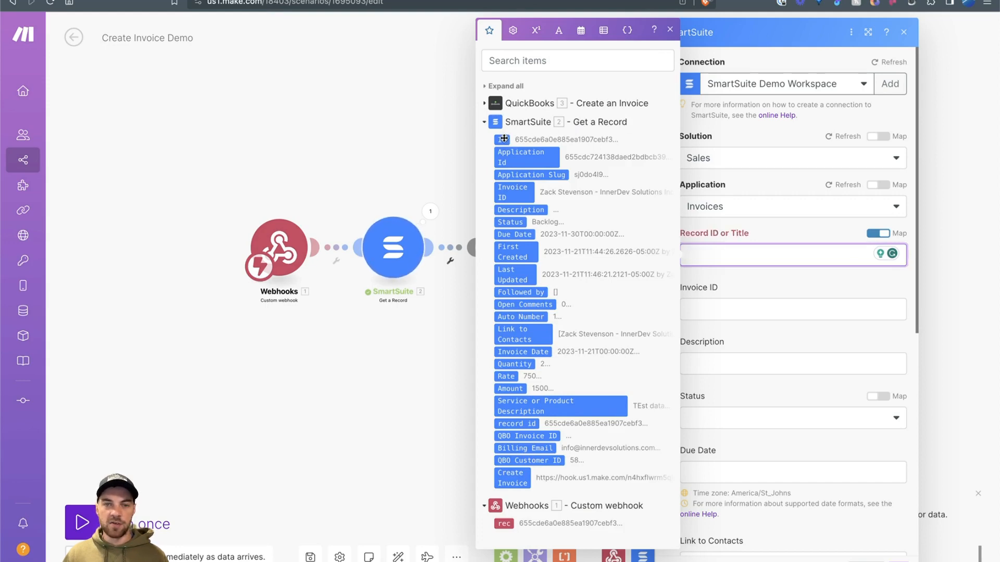
drag(503, 138, 754, 266)
click(753, 284)
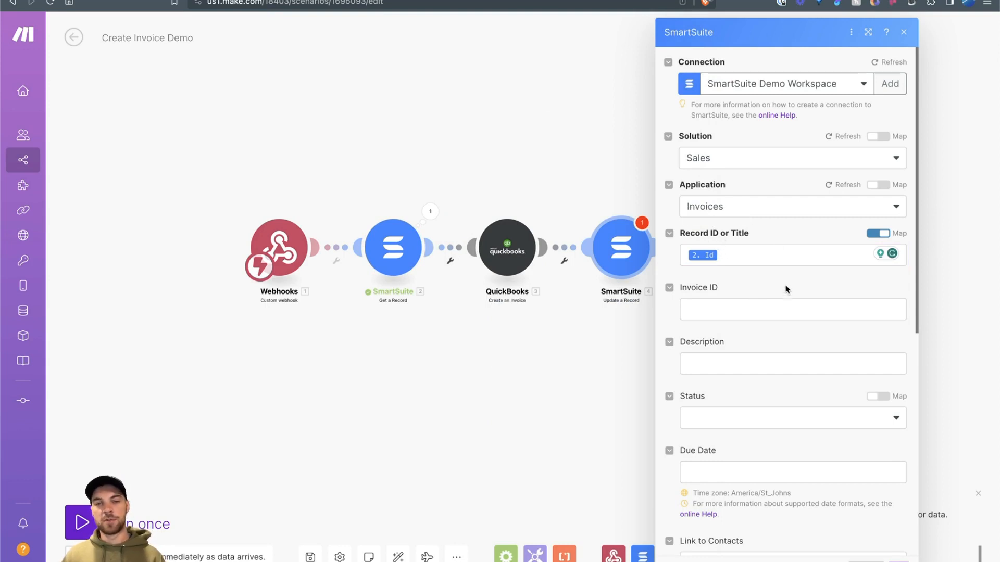
Step: Set the record's Status to Draft
scroll(781, 278, down, 1)
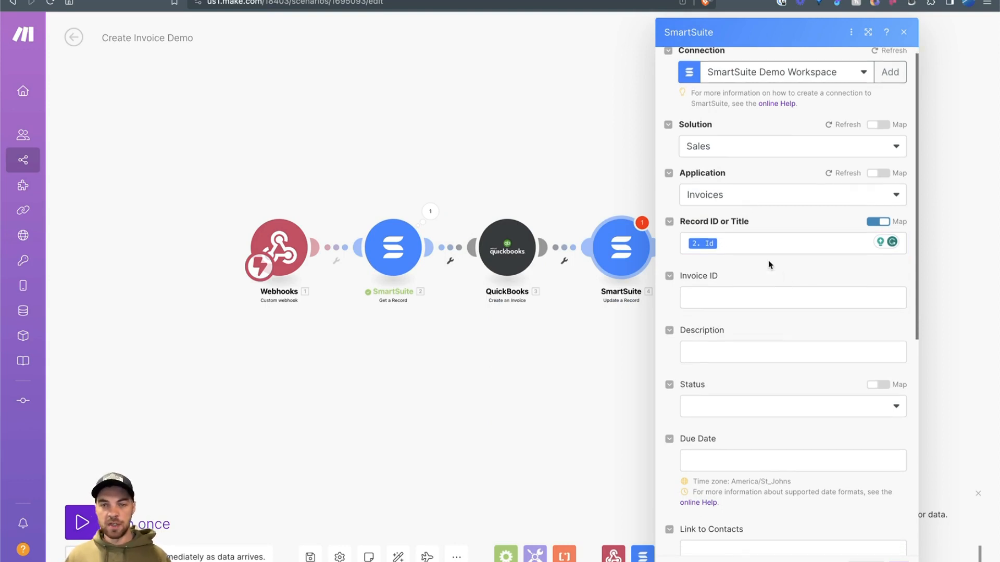
scroll(696, 248, down, 5)
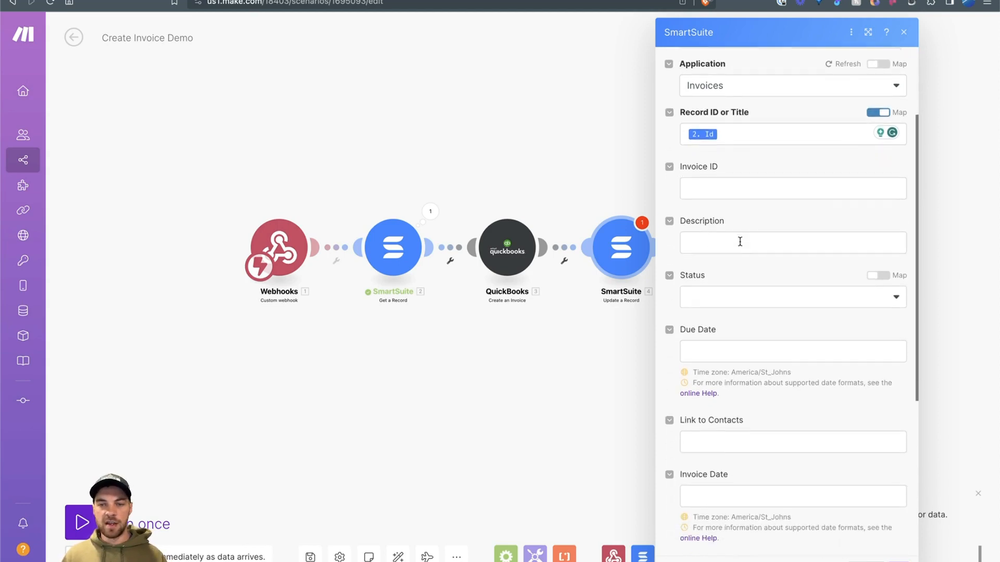
scroll(745, 219, down, 3)
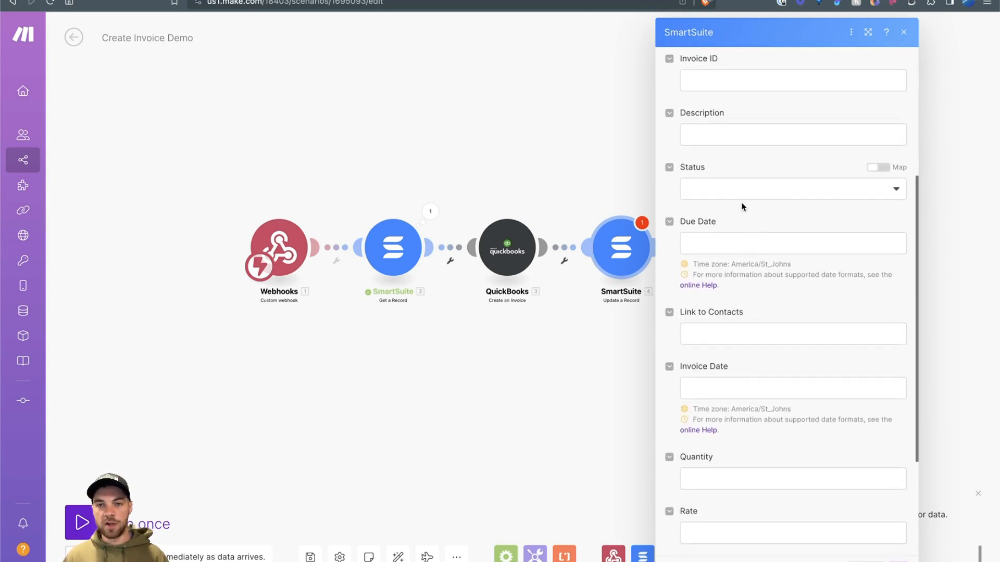
click(818, 197)
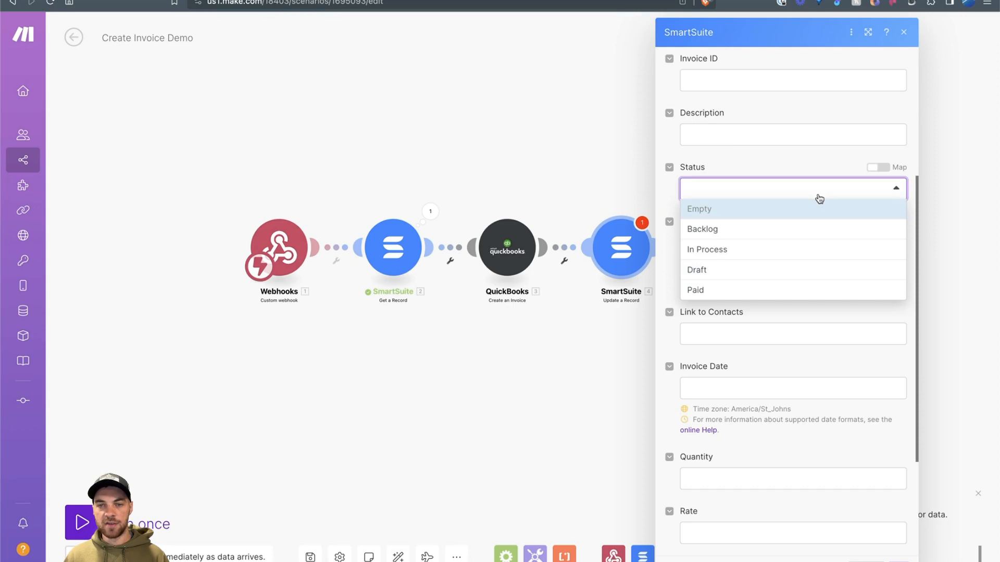
click(710, 271)
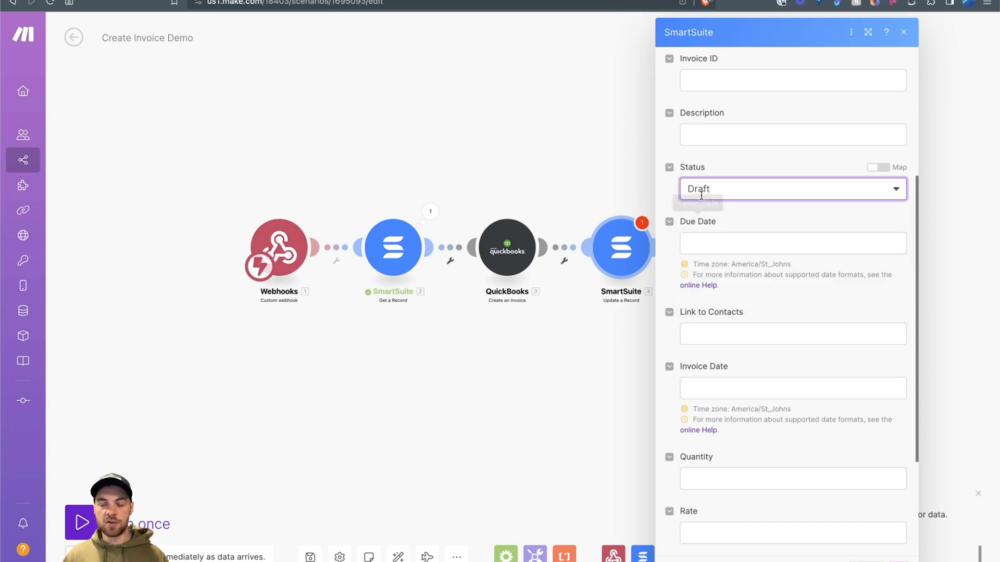
click(706, 161)
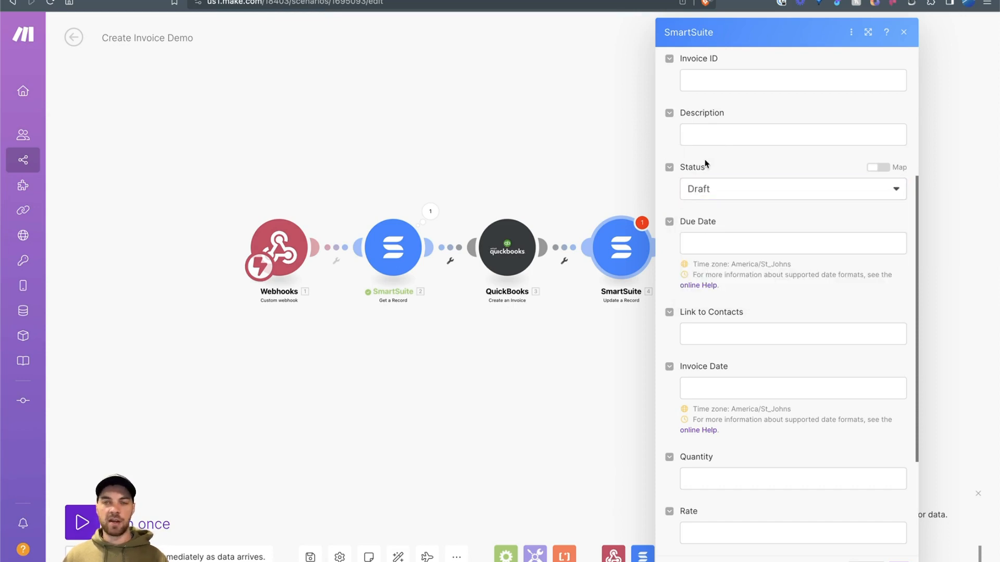
Step: Map the QuickBooks Create an Invoice Invoice ID into the QBO Invoice ID field
scroll(706, 163, down, 3)
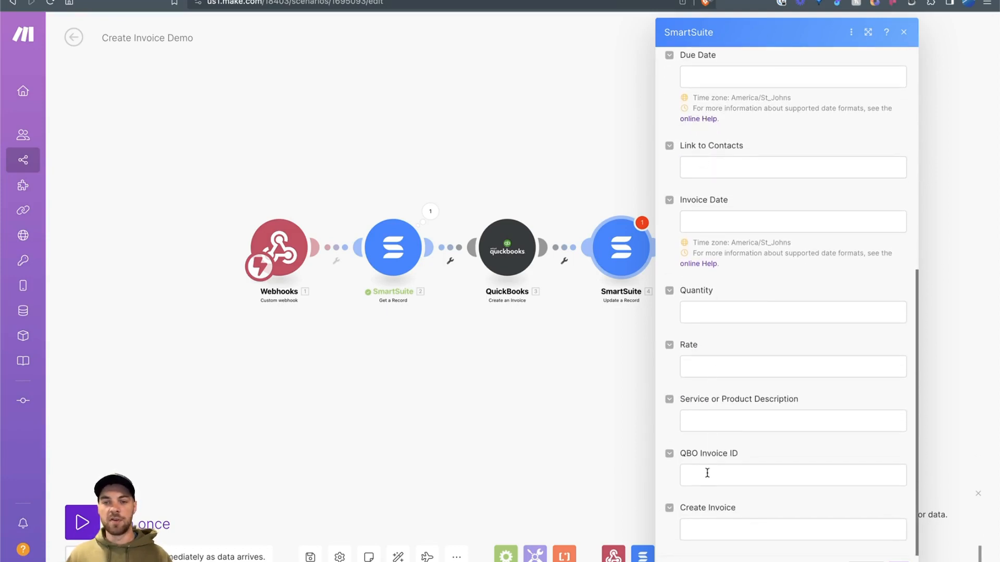
click(707, 472)
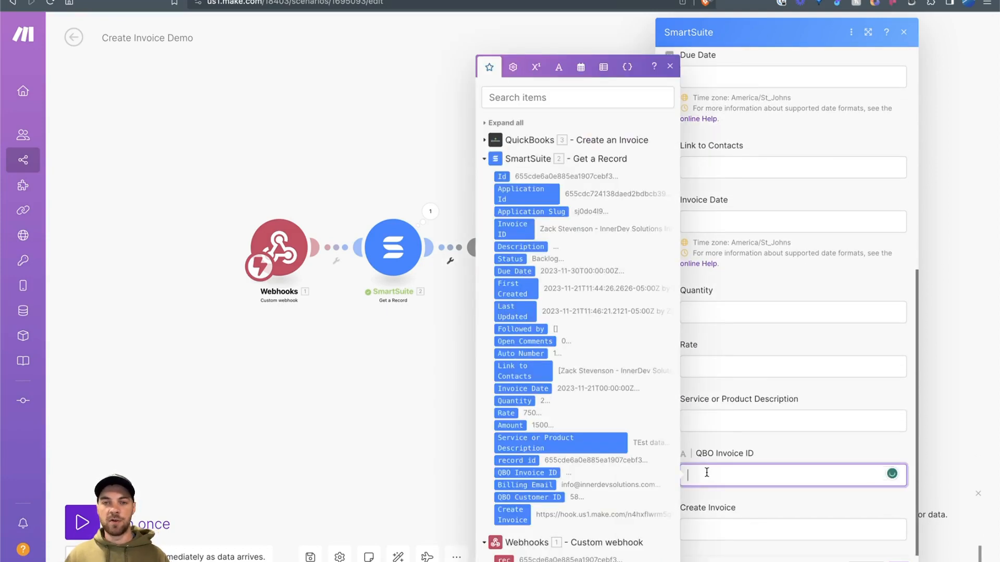
click(485, 134)
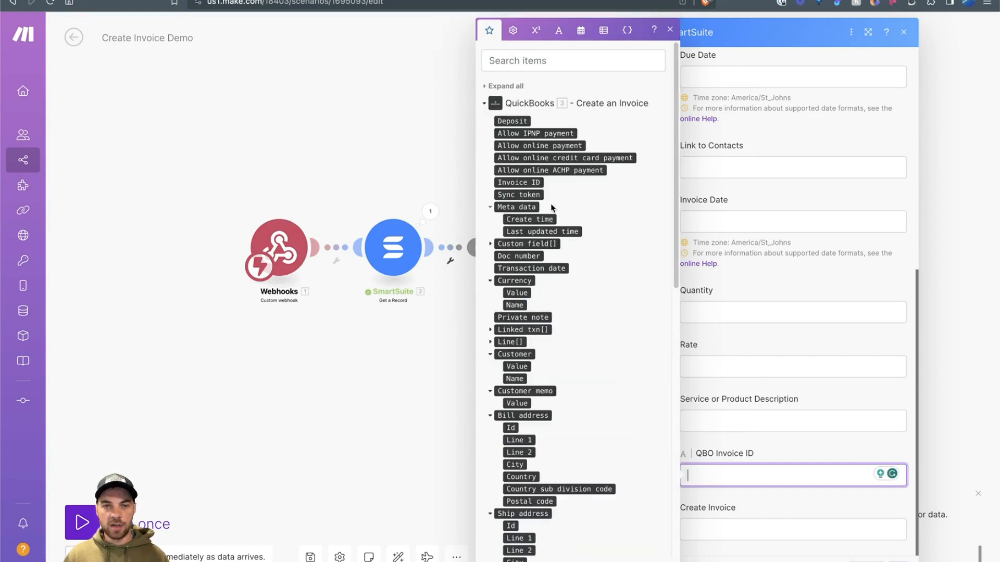
click(531, 183)
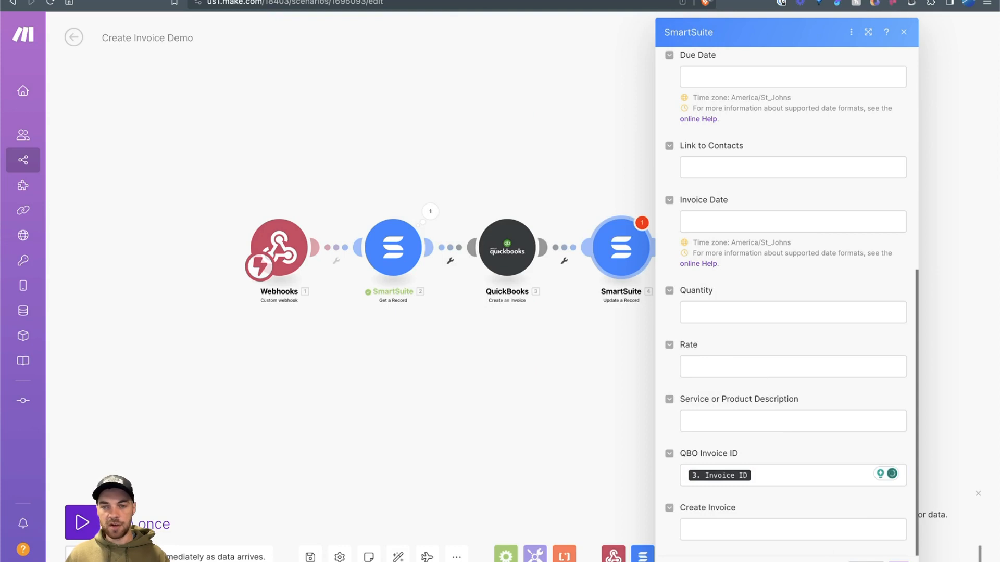
click(731, 247)
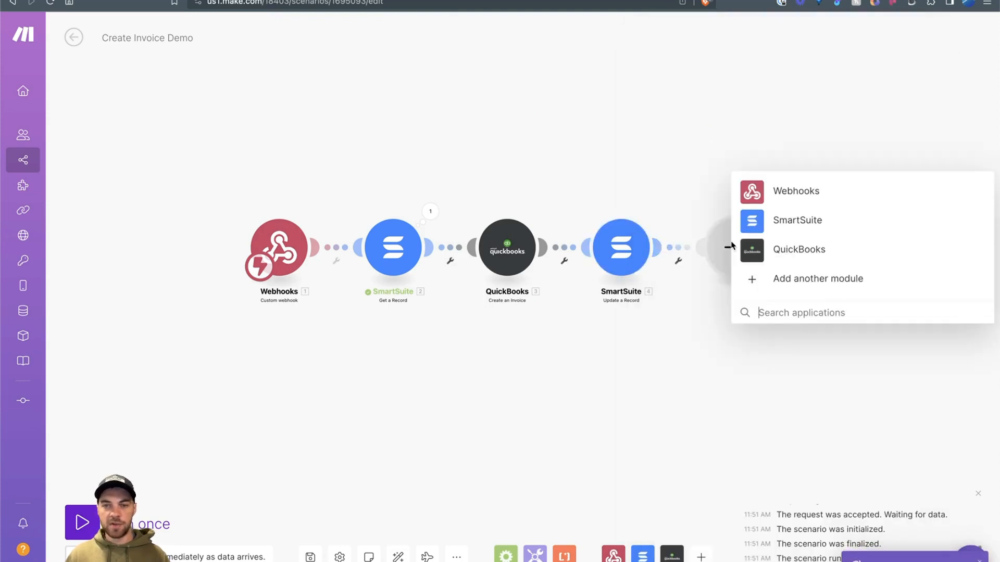
Step: Add a Webhooks > Webhook response step with Status 307
click(791, 190)
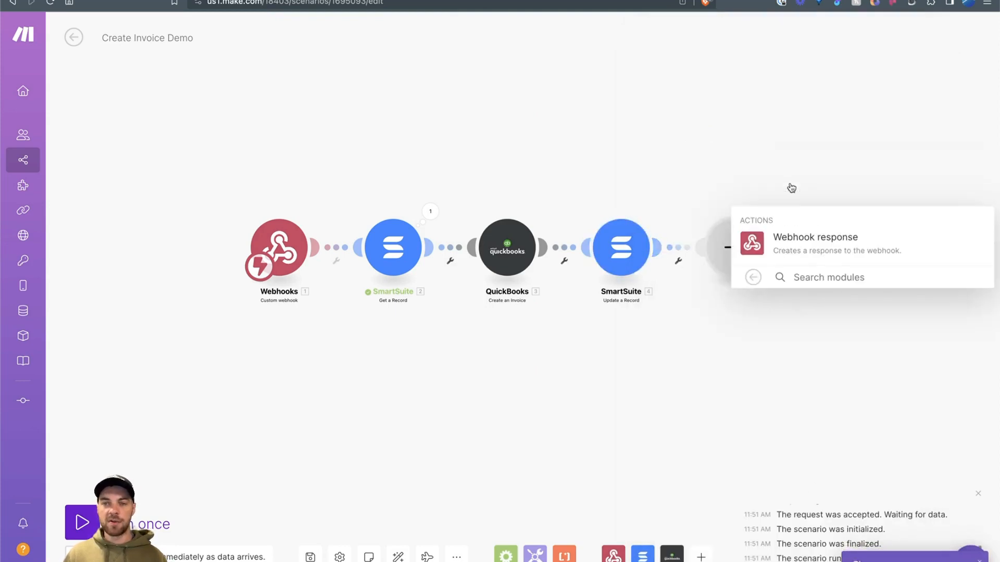
click(810, 254)
click(812, 228)
double_click(815, 230)
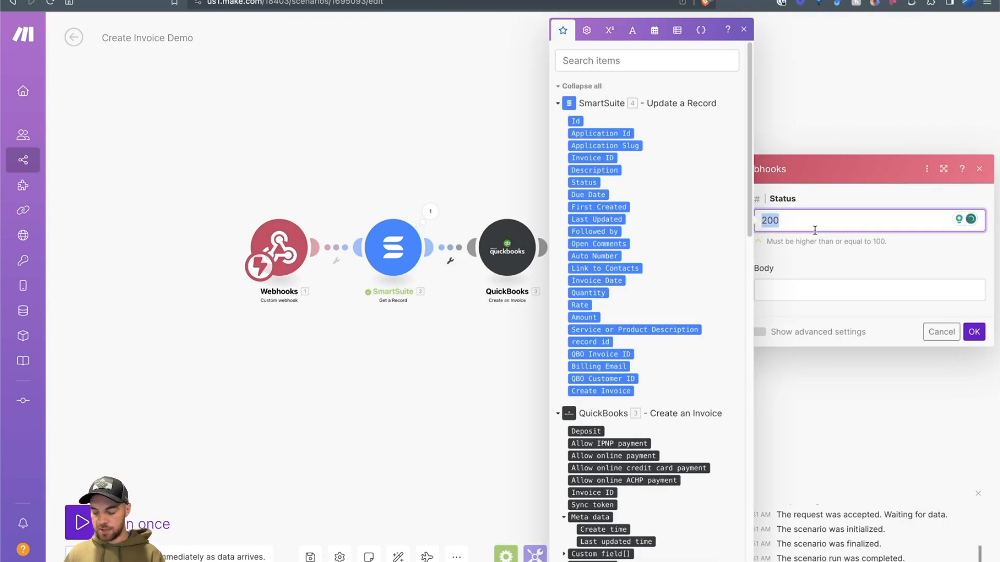
text(307)
click(809, 281)
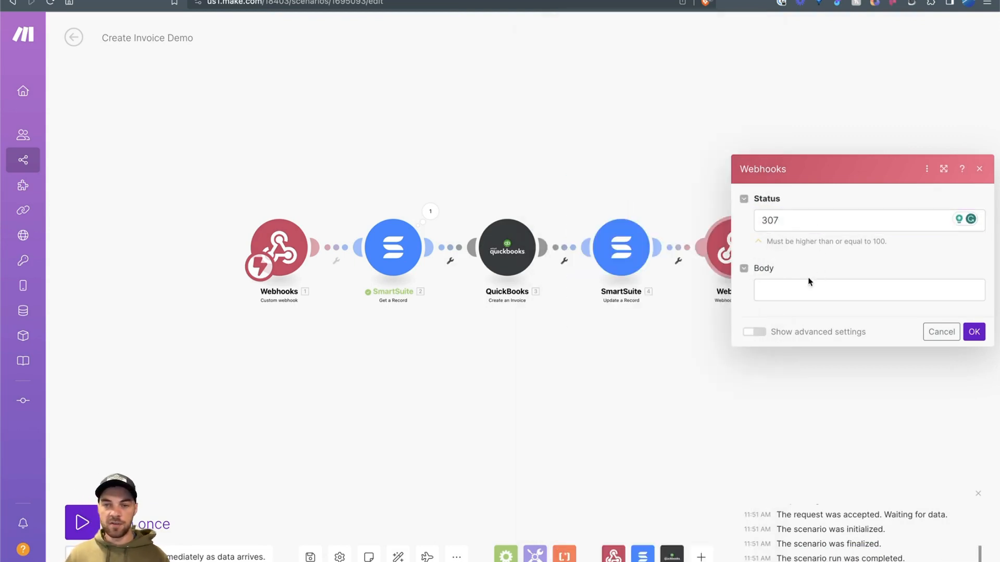
Step: Under advanced settings, add a custom response header with Key 'Location'
click(755, 332)
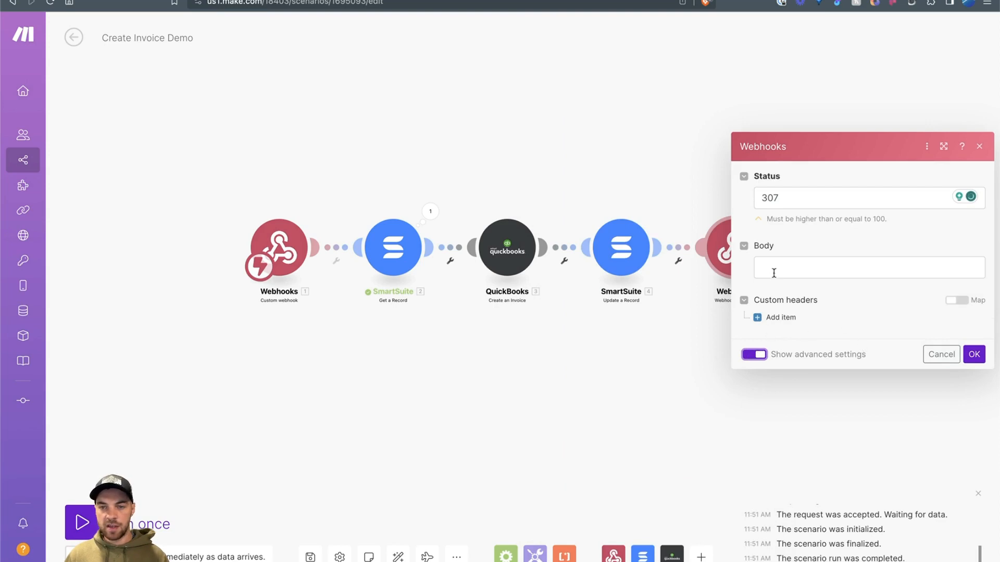
click(776, 318)
click(813, 267)
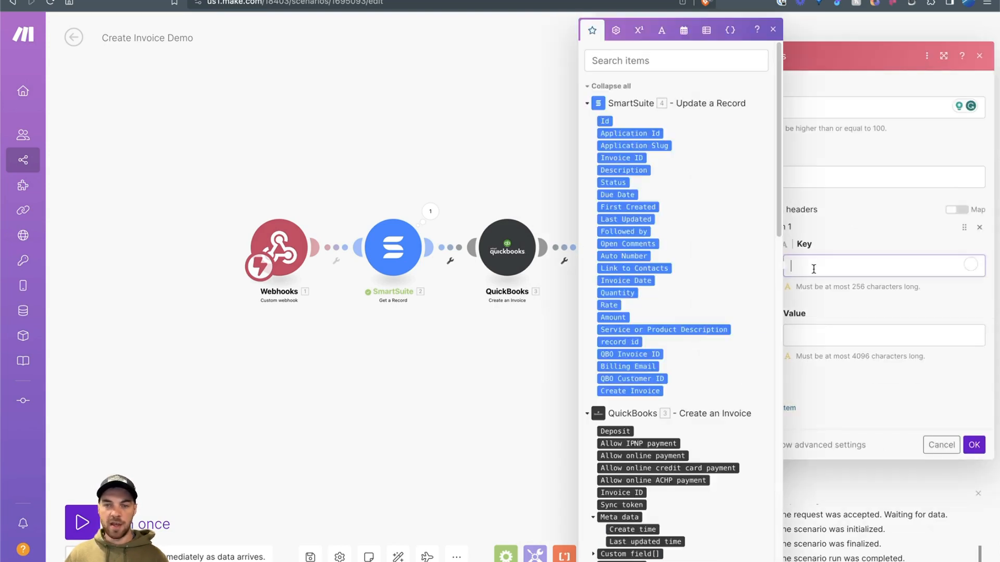
text(Locatio)
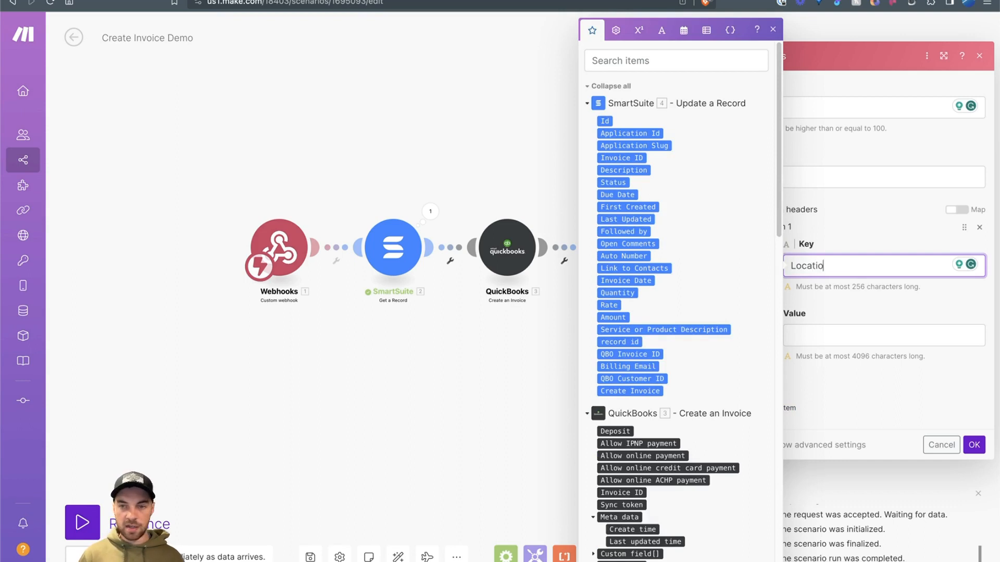
text(n)
click(848, 338)
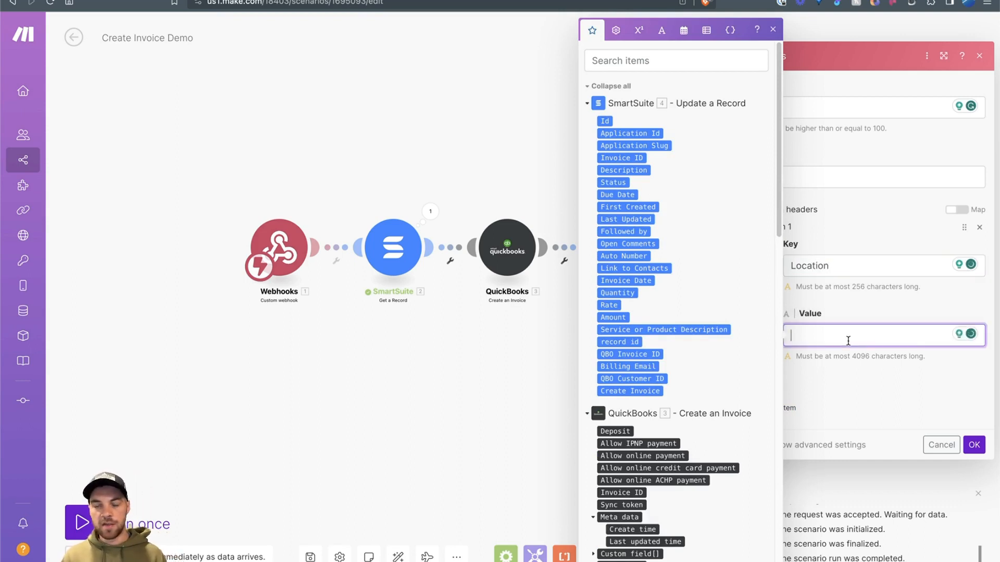
click(772, 32)
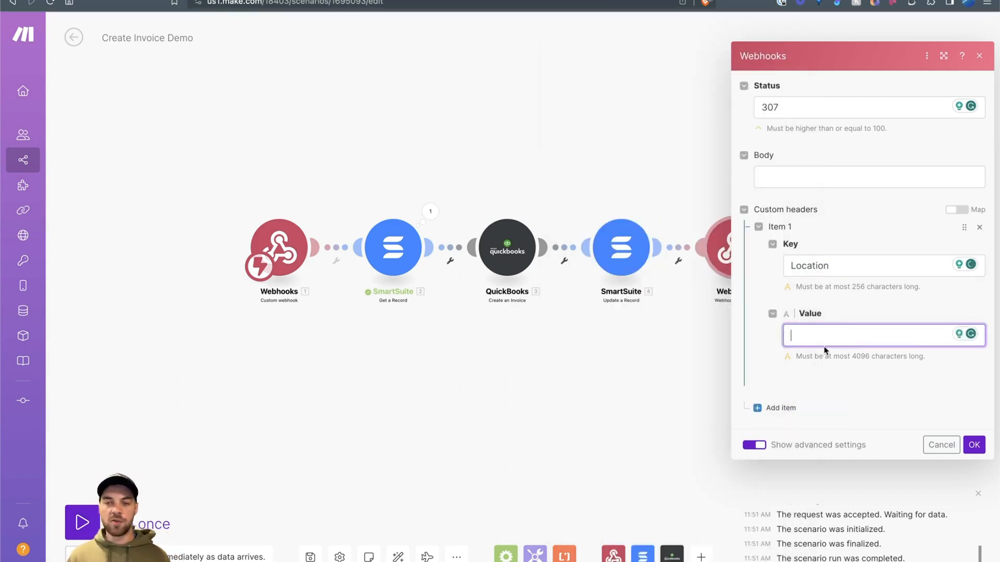
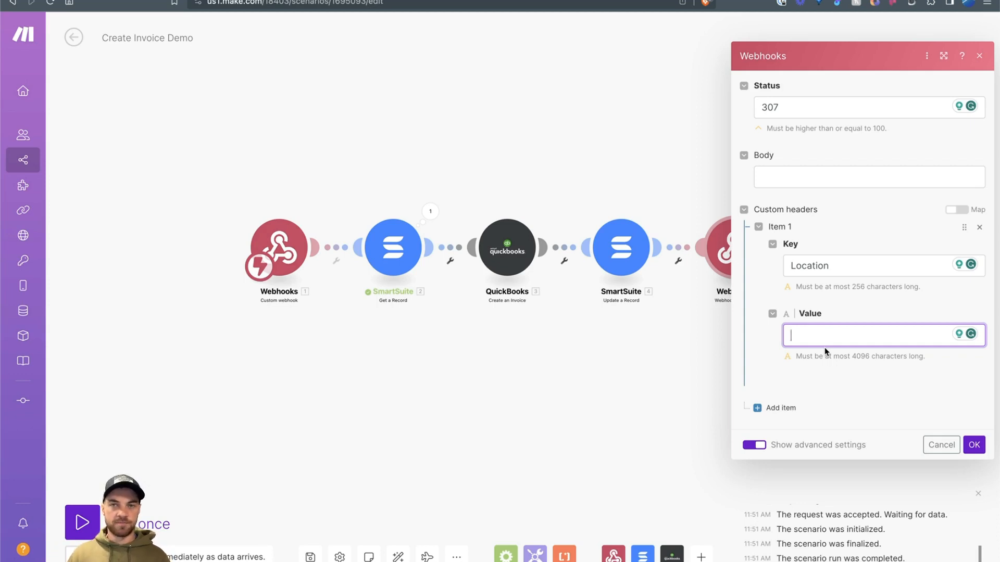
Step: Set the Location header to the QuickBooks sandbox invoice URL ending txnId= plus the mapped Invoice ID
text(https://app.sandbox.qbo.intuit.com/app/invoice?txnId=)
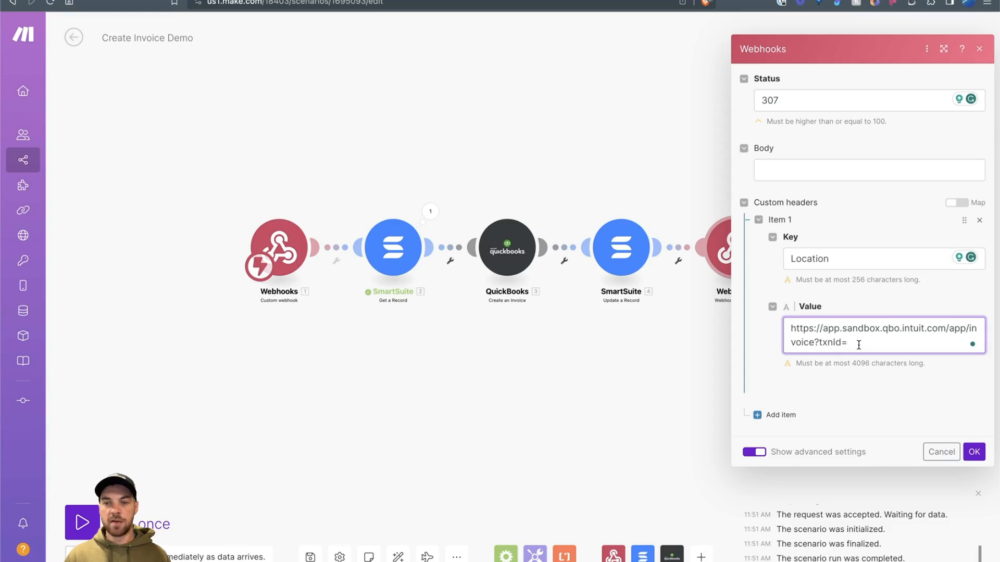
click(858, 345)
scroll(638, 231, down, 3)
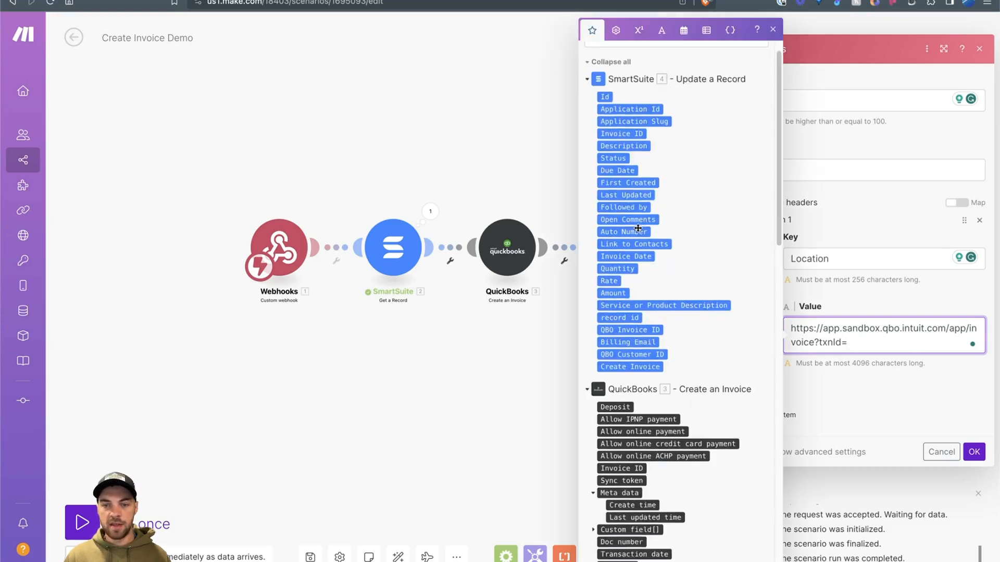
scroll(638, 230, down, 1)
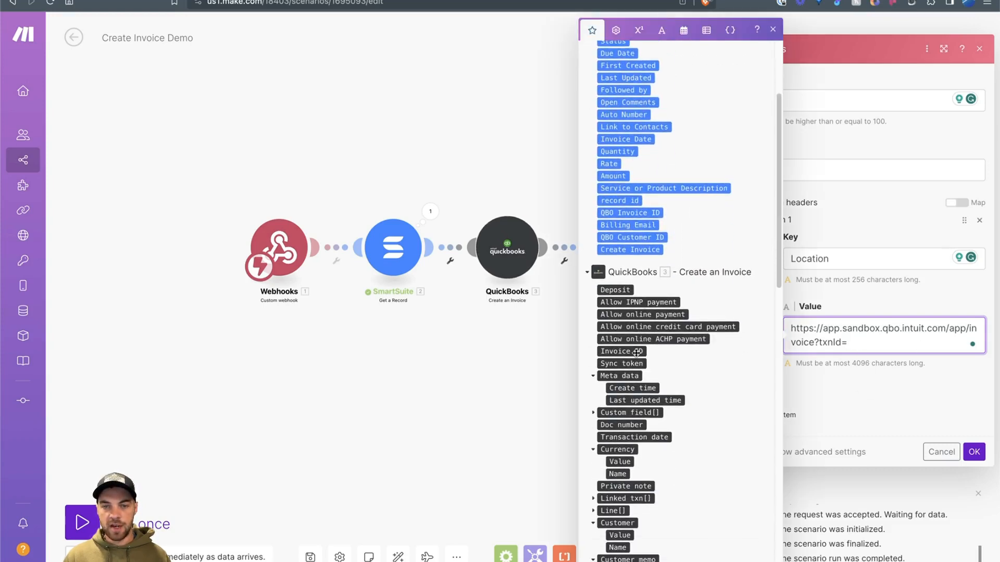
click(636, 353)
click(974, 452)
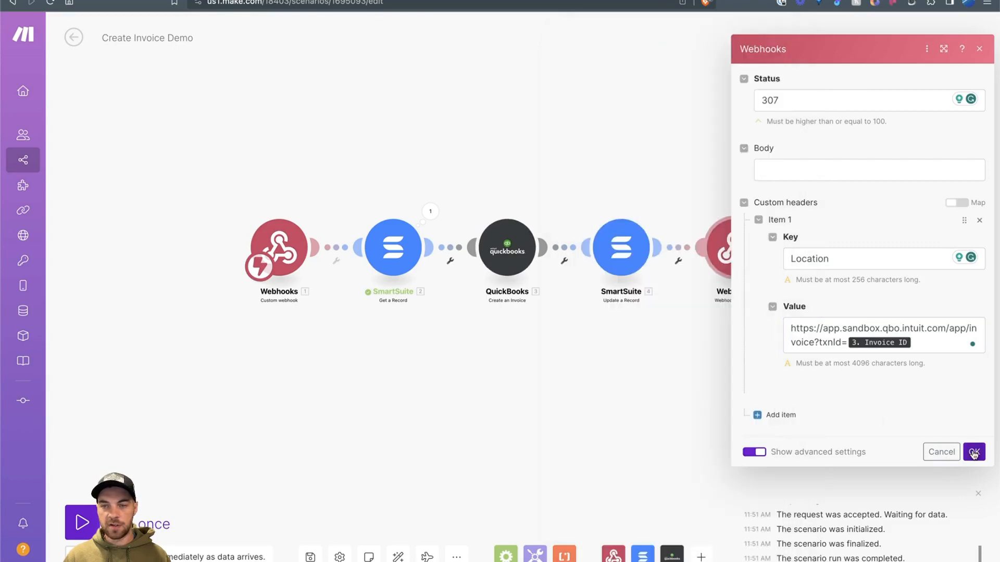
click(974, 453)
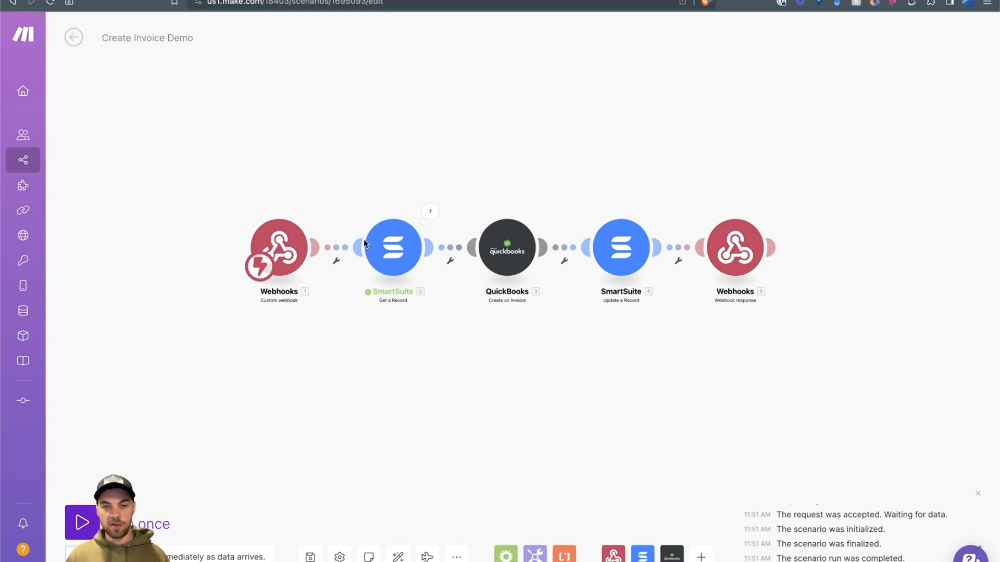
drag(616, 370, 478, 374)
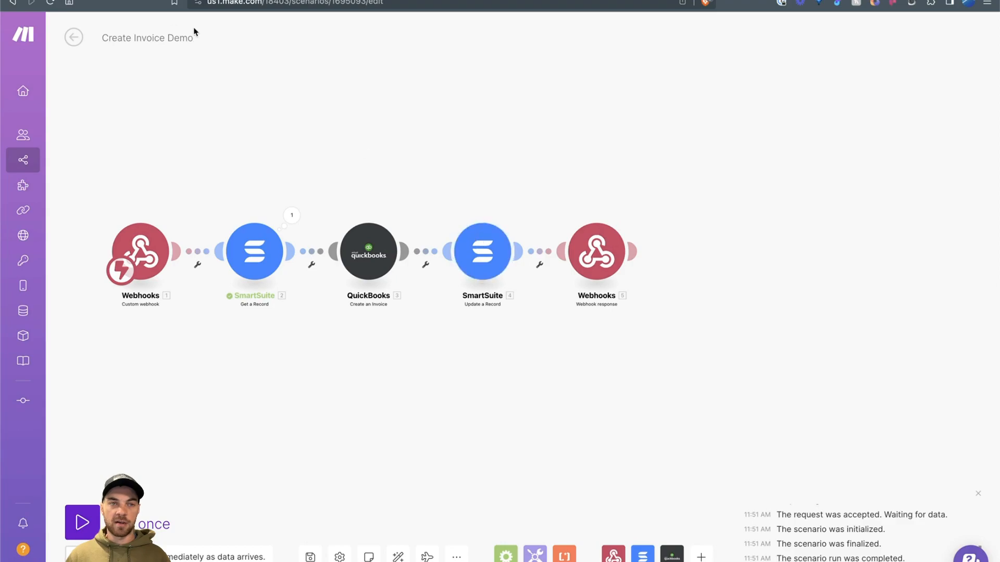
Step: Confirm the SmartSuite invoice record is still in Backlog and save the Make scenario
click(183, 0)
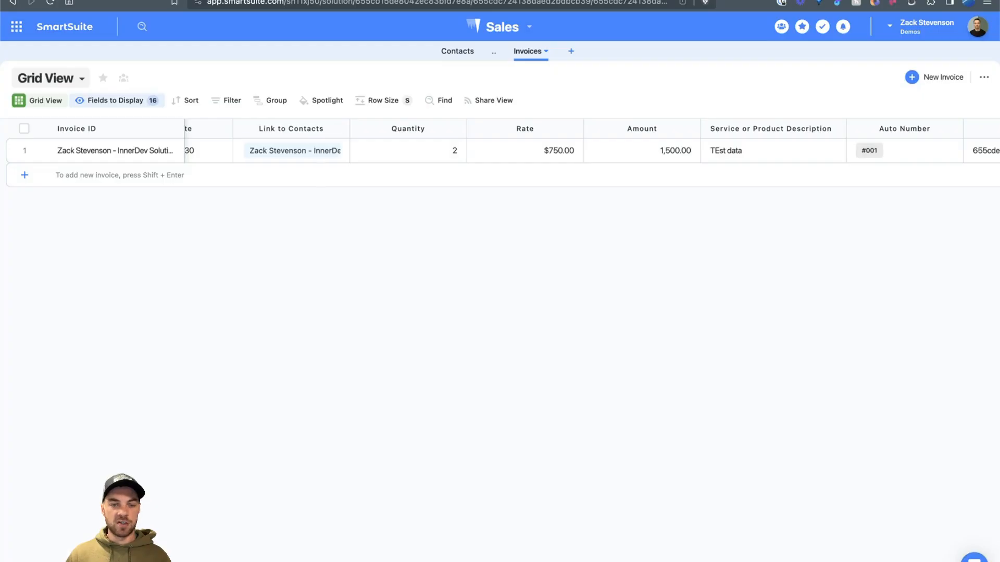
click(411, 151)
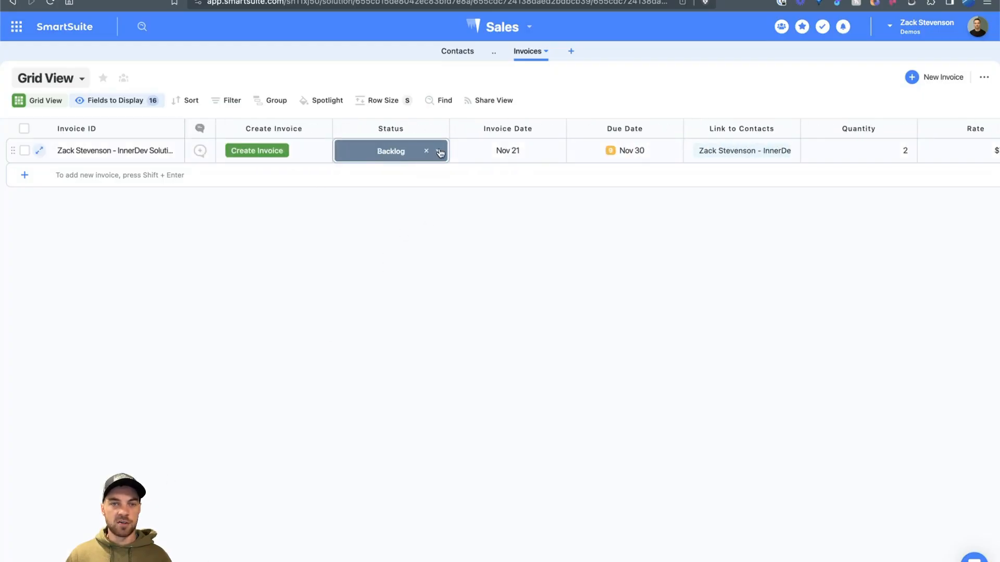
click(576, 295)
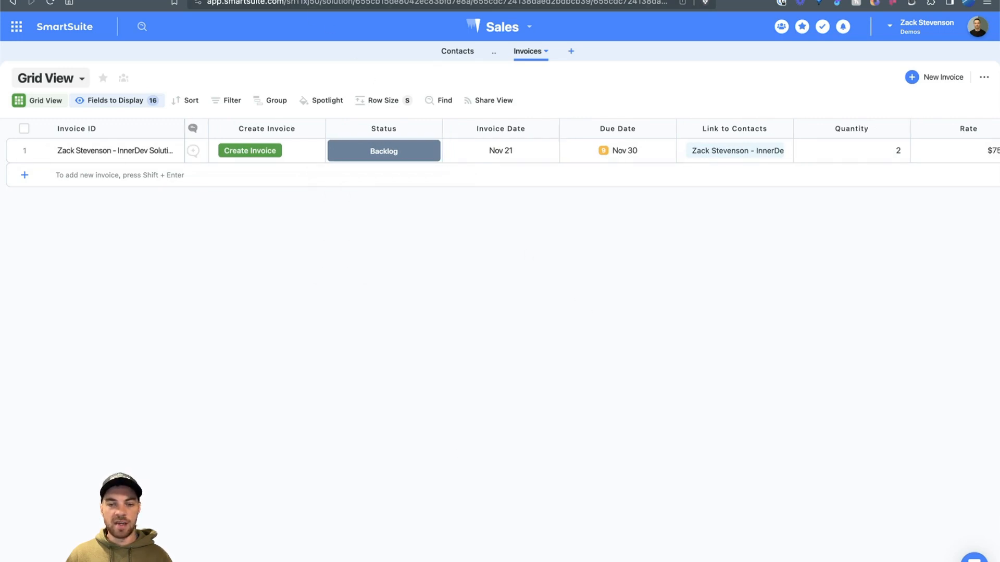
scroll(599, 261, right, 10)
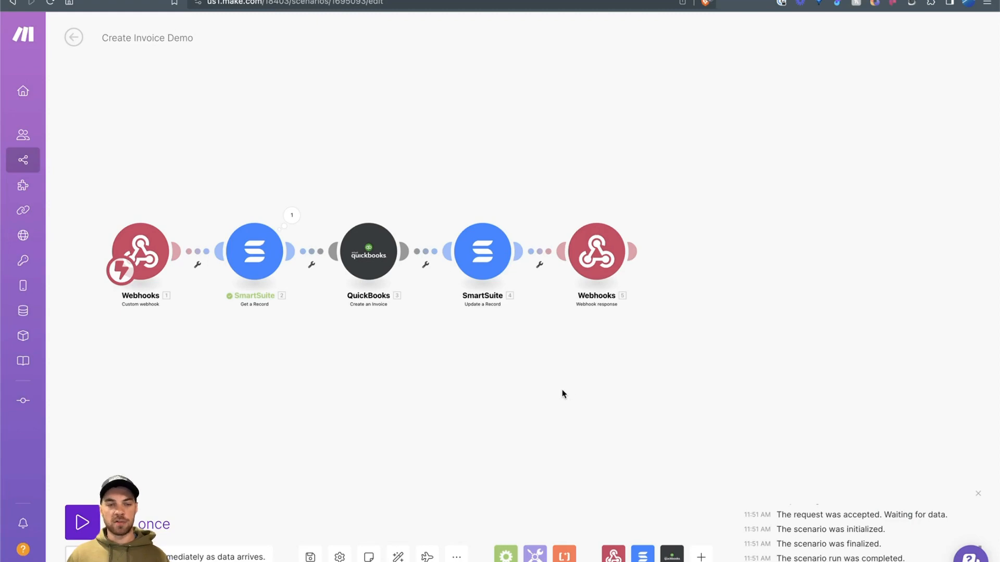
click(310, 556)
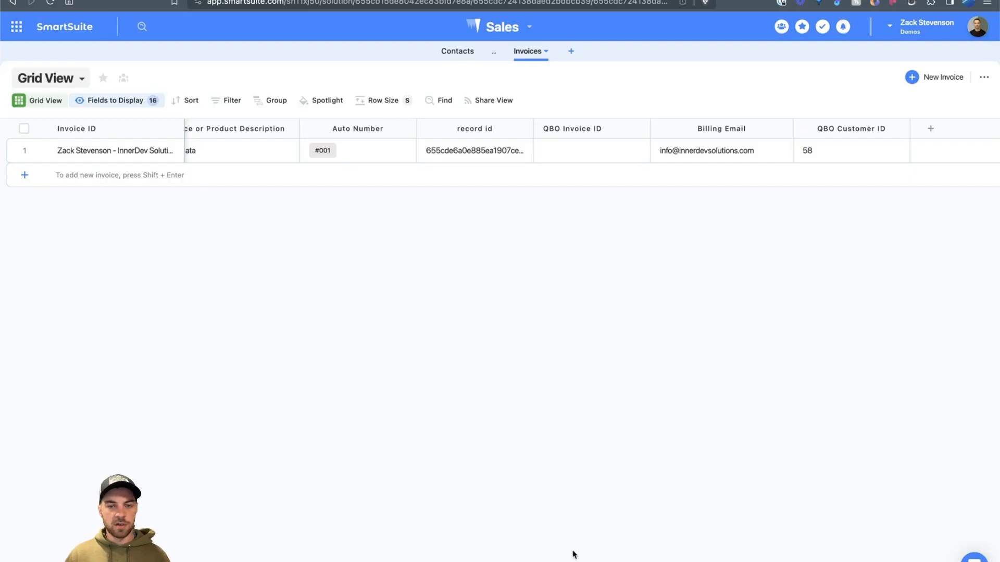
scroll(571, 554, left, 10)
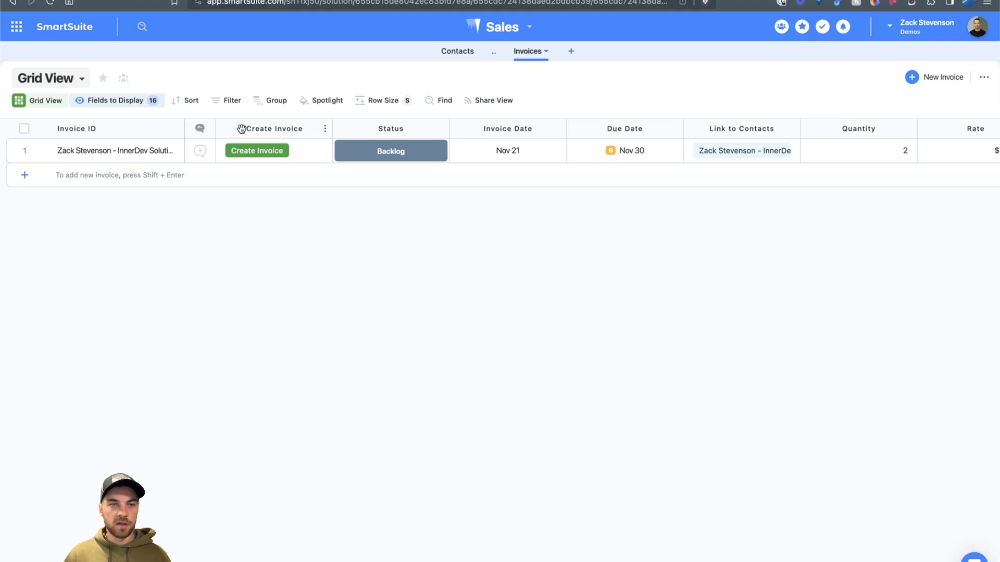
Step: Add a Button field named 'Open Invoice' to the right of Create Invoice
click(268, 128)
mouse_move(300, 208)
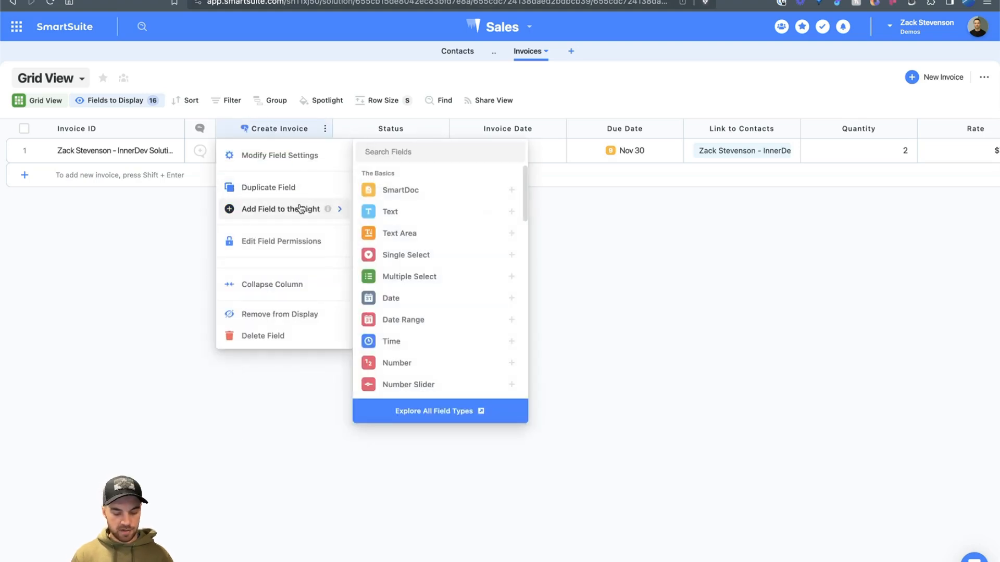
text(button)
click(393, 189)
key(ctrl+a)
text(O)
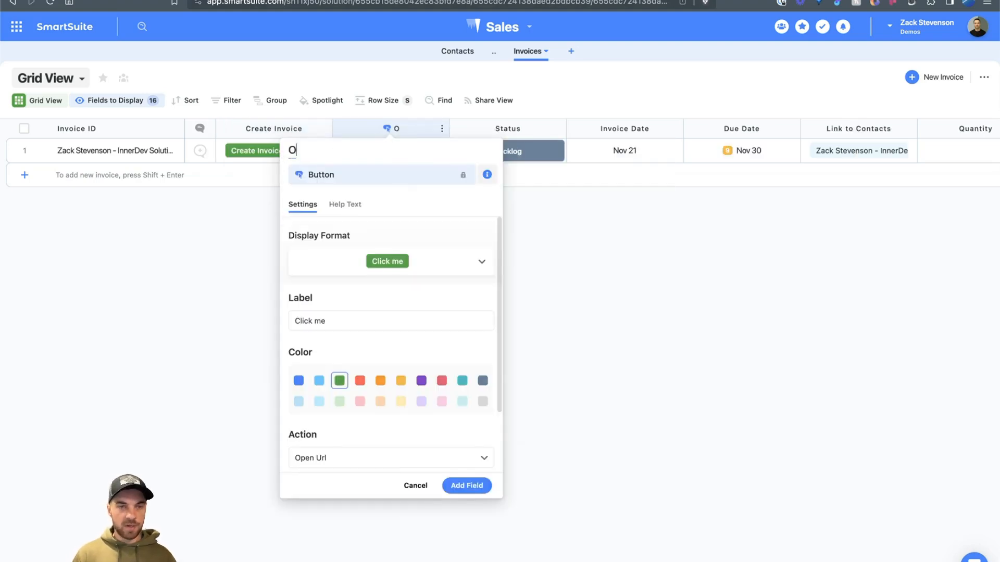
text(pen Invoice)
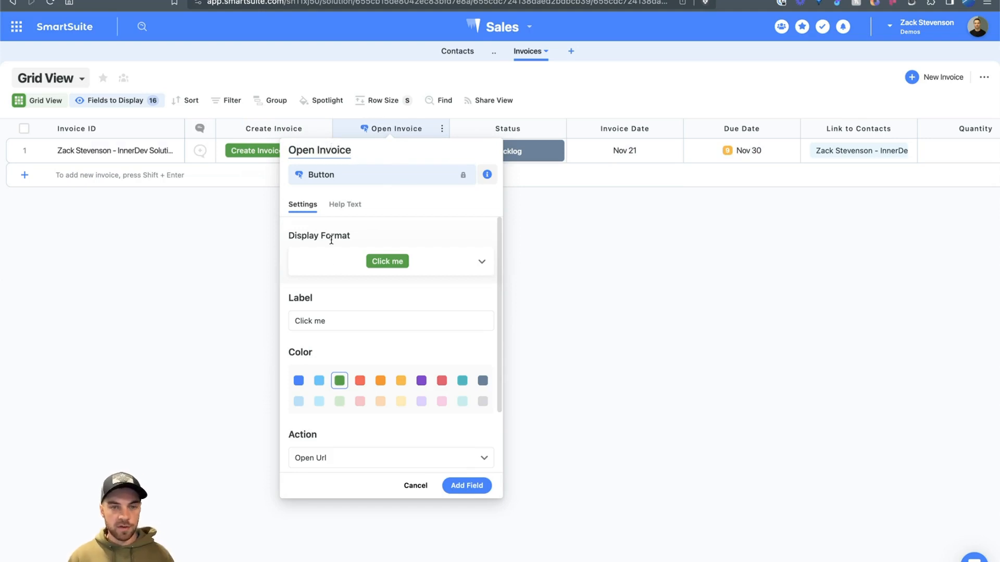
Step: Label the button 'Open Invoice', make it blue, and set it to open a URL formula
scroll(331, 239, down, 3)
click(325, 242)
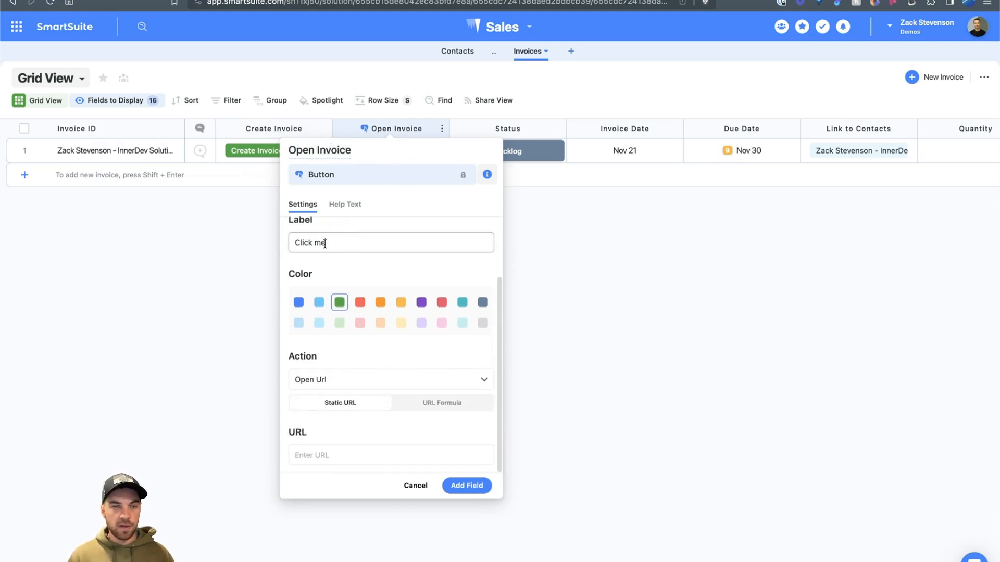
key(ctrl+a)
text(Open Invo)
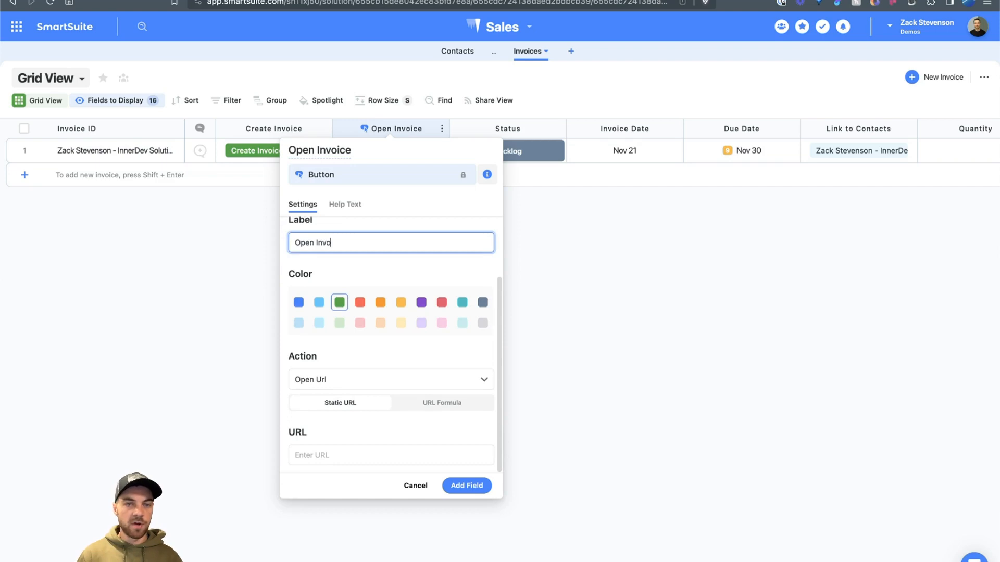
text(icx)
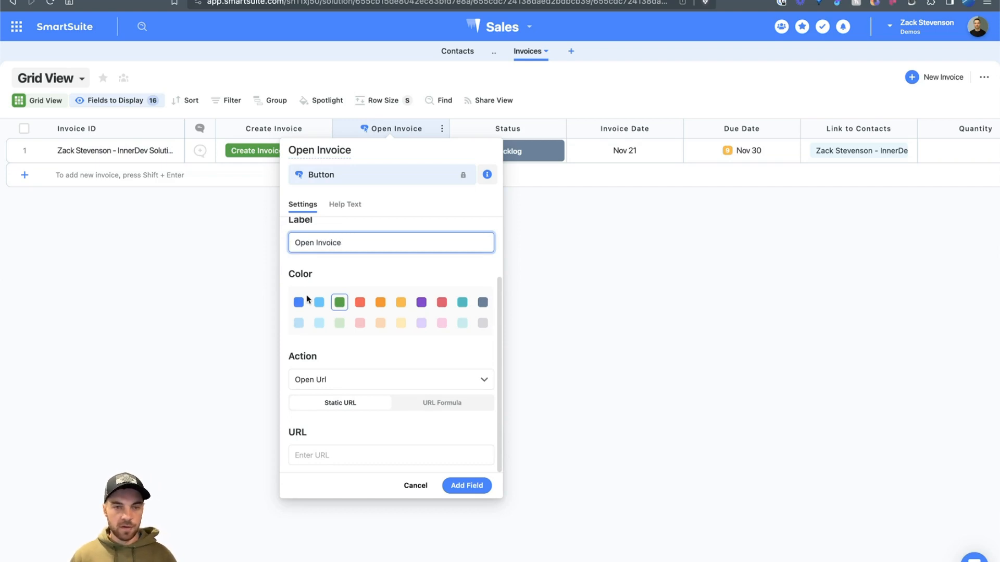
click(298, 302)
click(441, 403)
scroll(483, 337, down, 1)
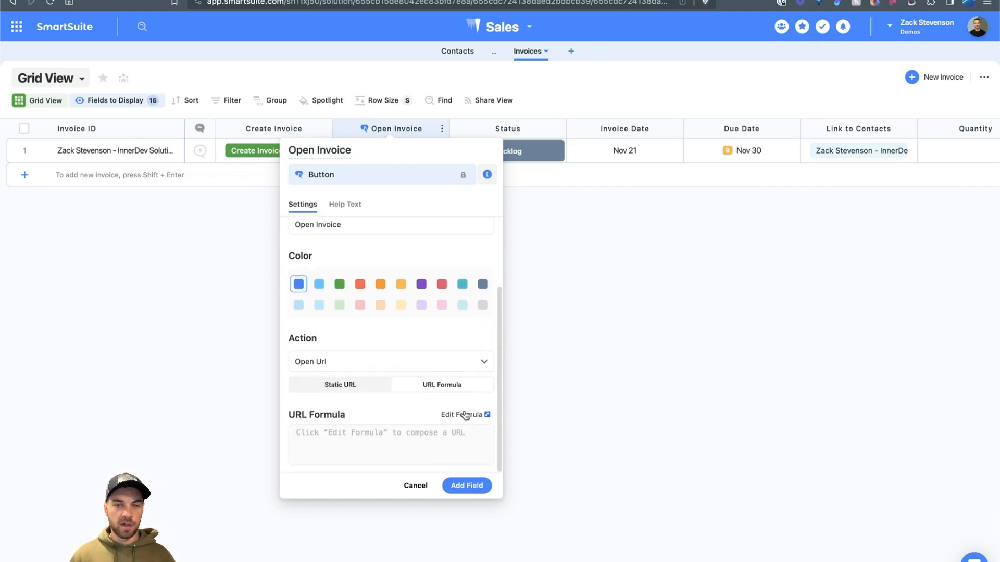
click(464, 415)
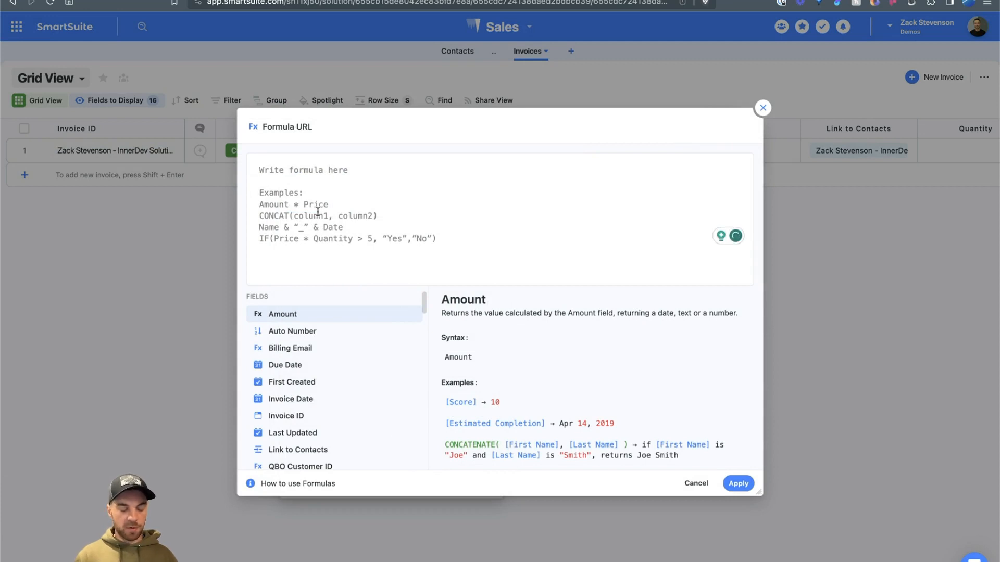
Step: Start the URL formula with IF([QBO Invoice ID]="","", followed by a CONCAT function
text(if()
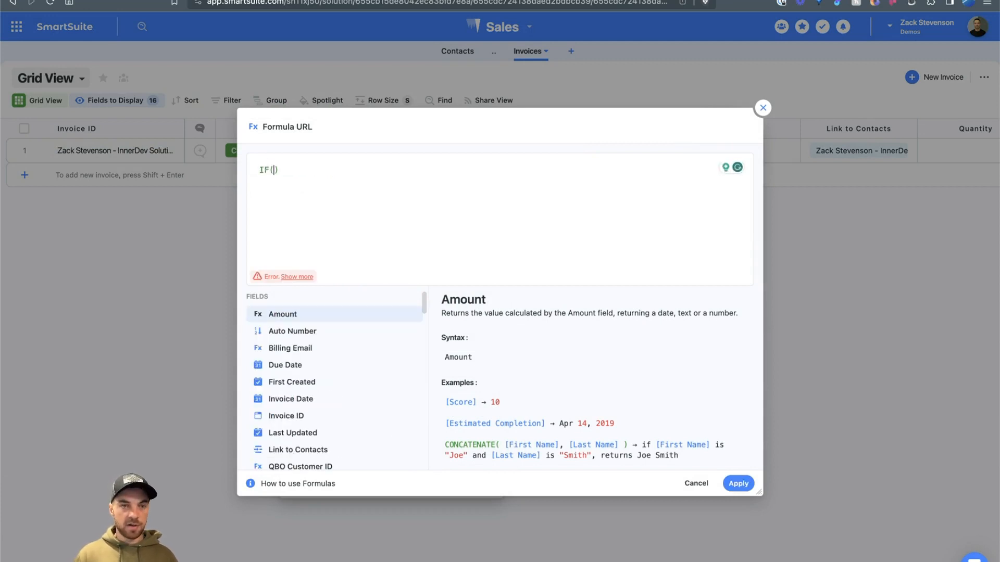
text(inv)
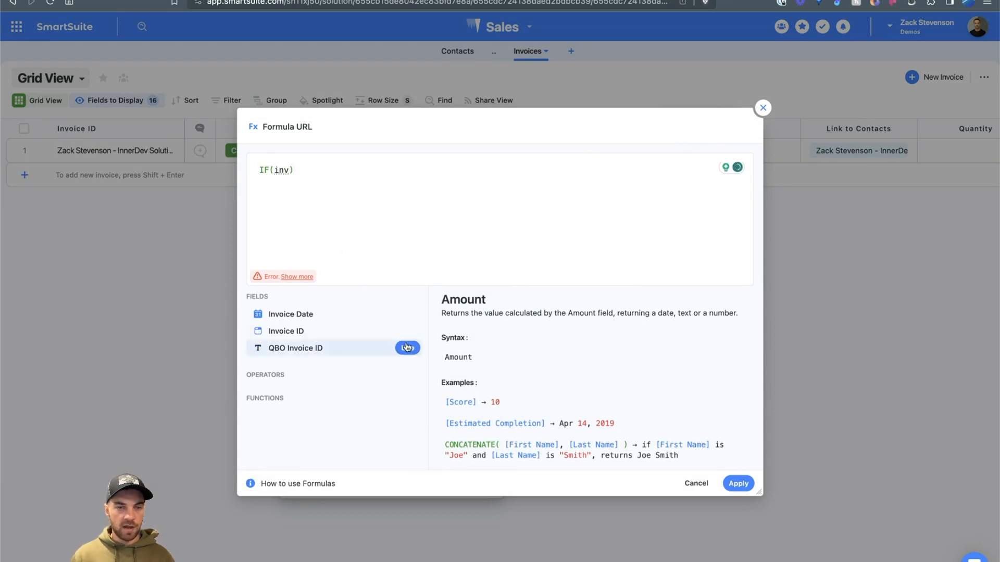
click(407, 348)
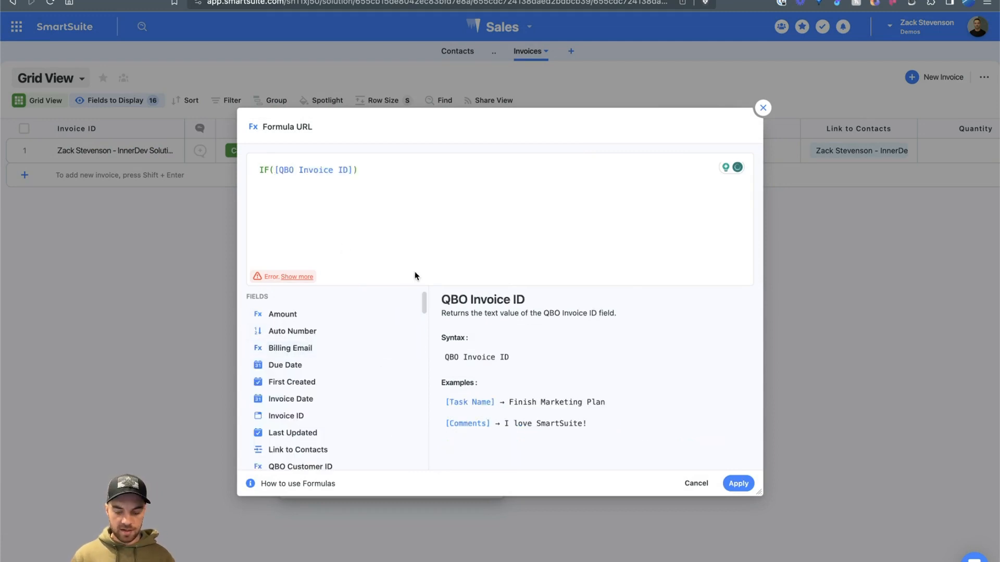
text(=)
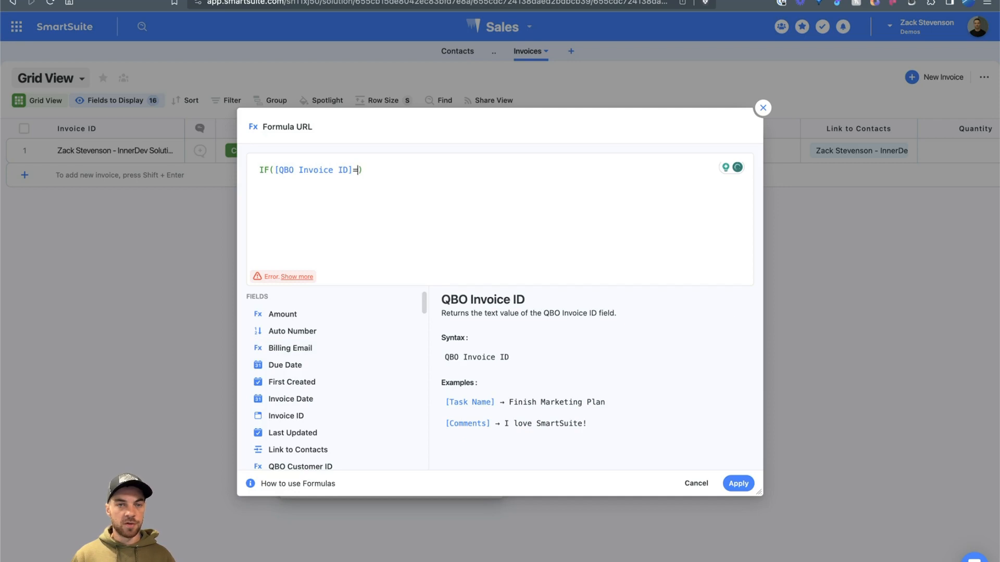
text("")
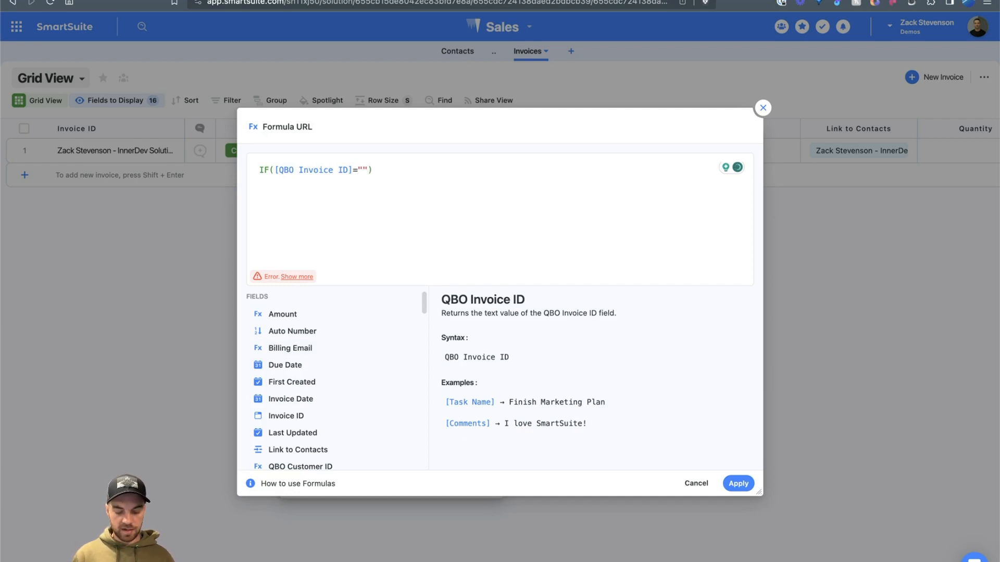
text(,"",)
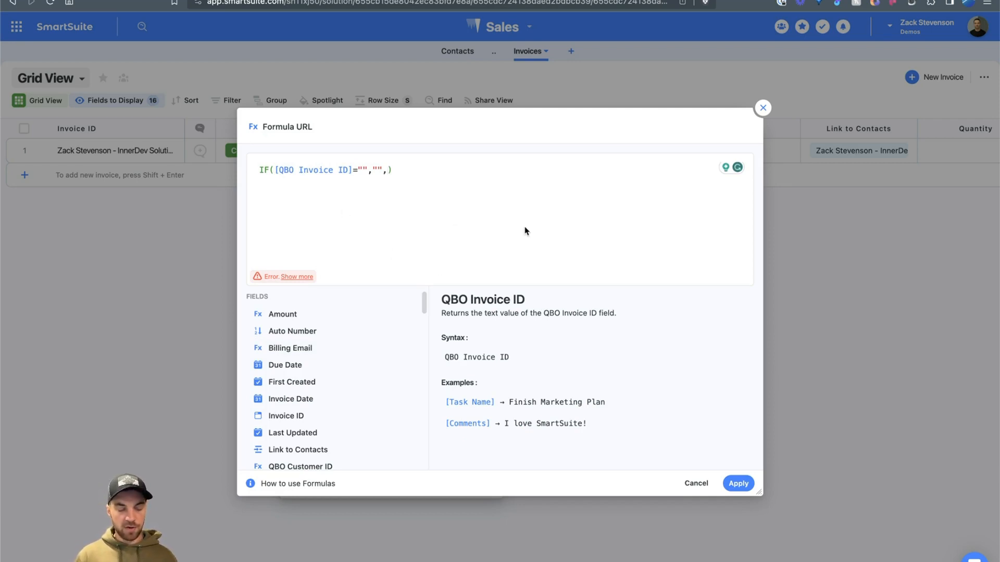
text(conca)
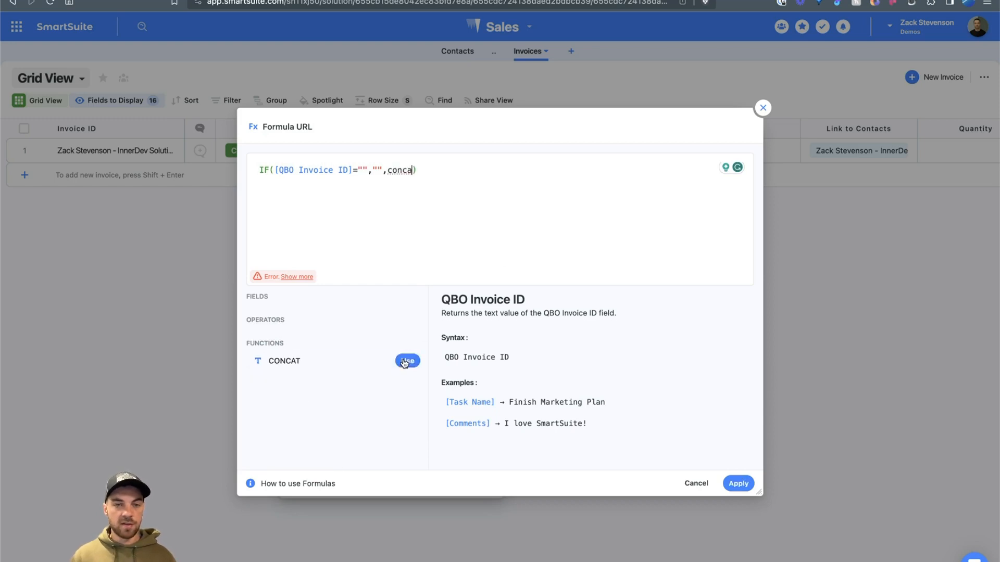
click(408, 359)
text(")
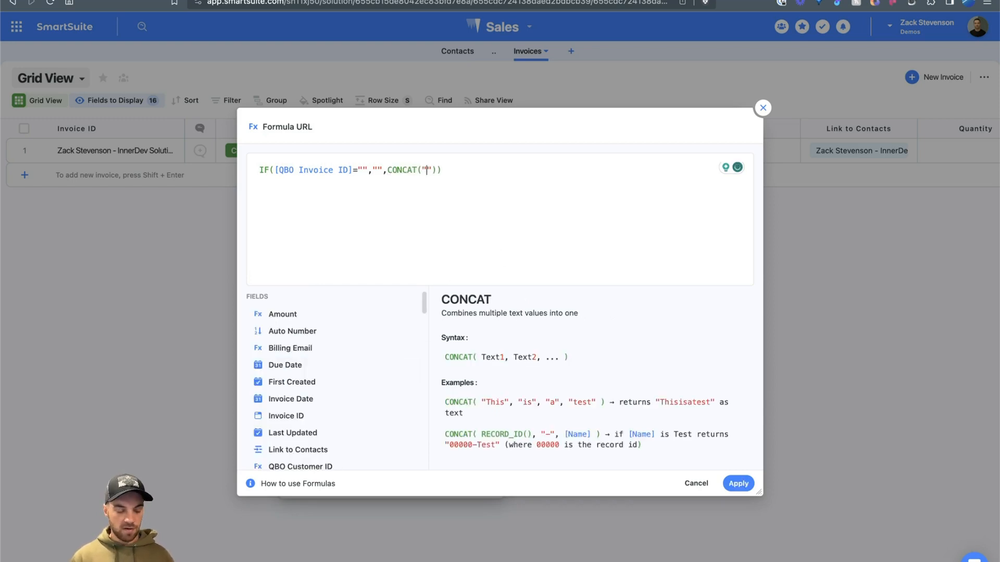
Step: Fill CONCAT with the sandbox invoice URL and [QBO Invoice ID], then apply the formula
text(https://app.sandbox.qbo.intuit.com/app/invoice?txnId=)
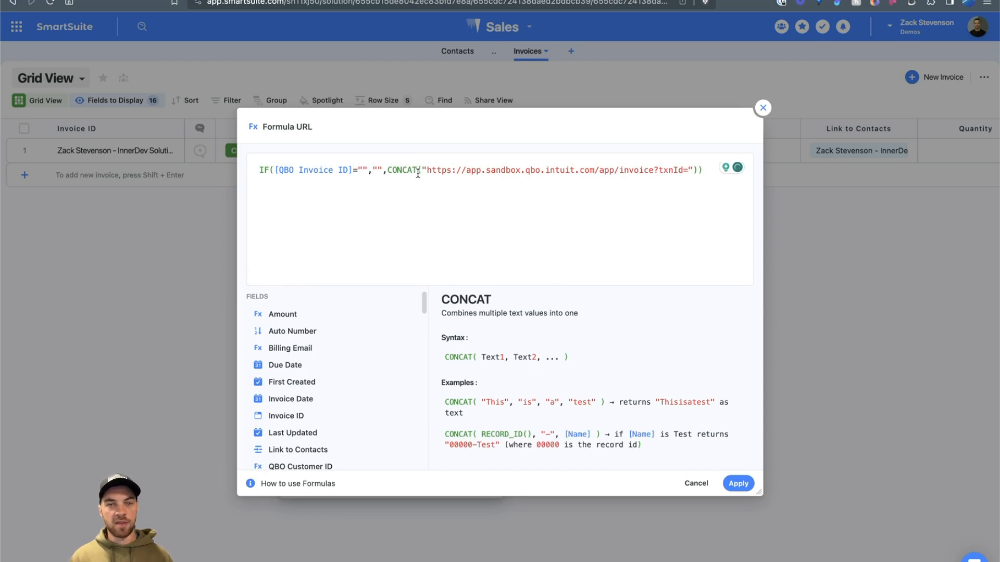
drag(427, 170, 684, 170)
click(694, 170)
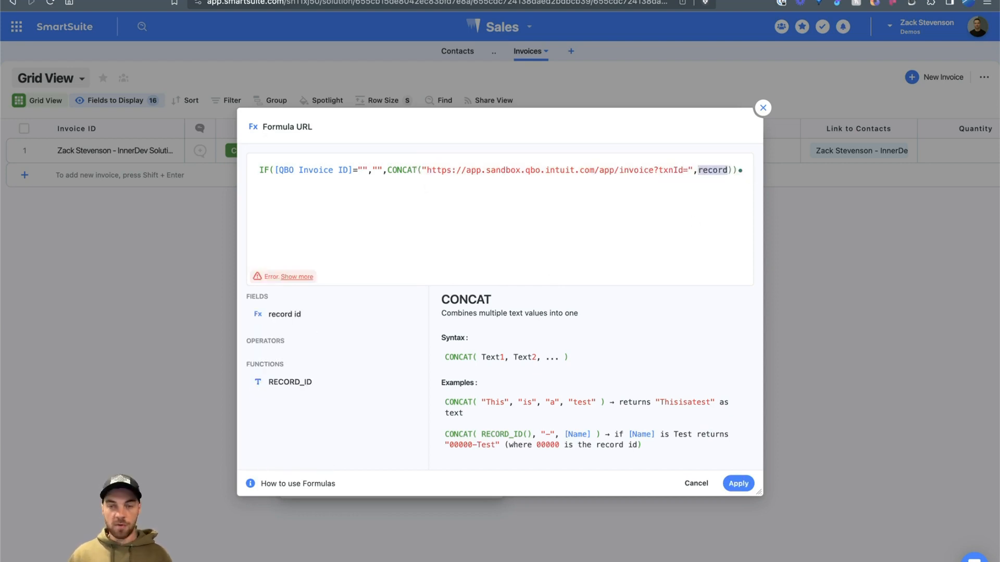
key(BackSpace)
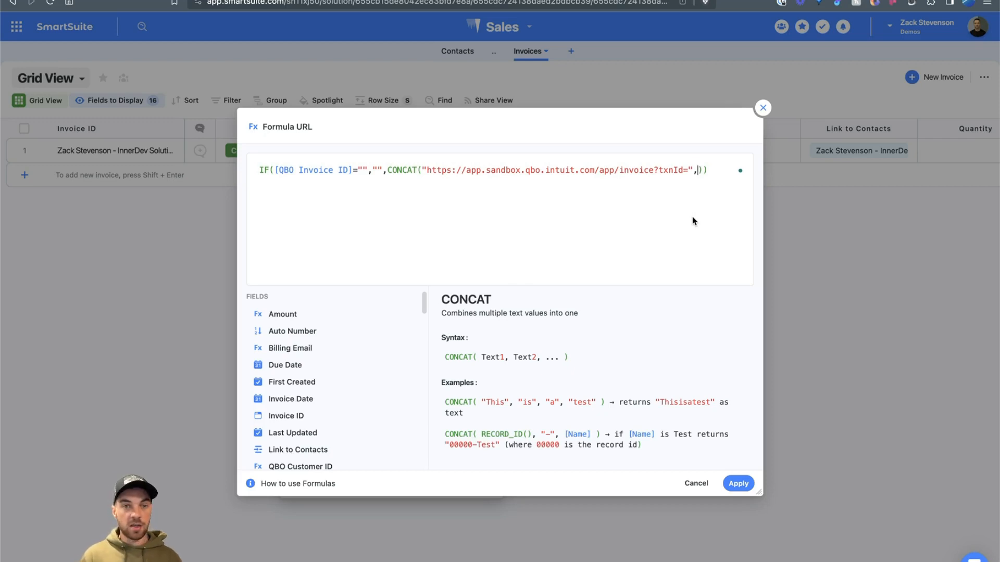
text(qbo)
click(416, 327)
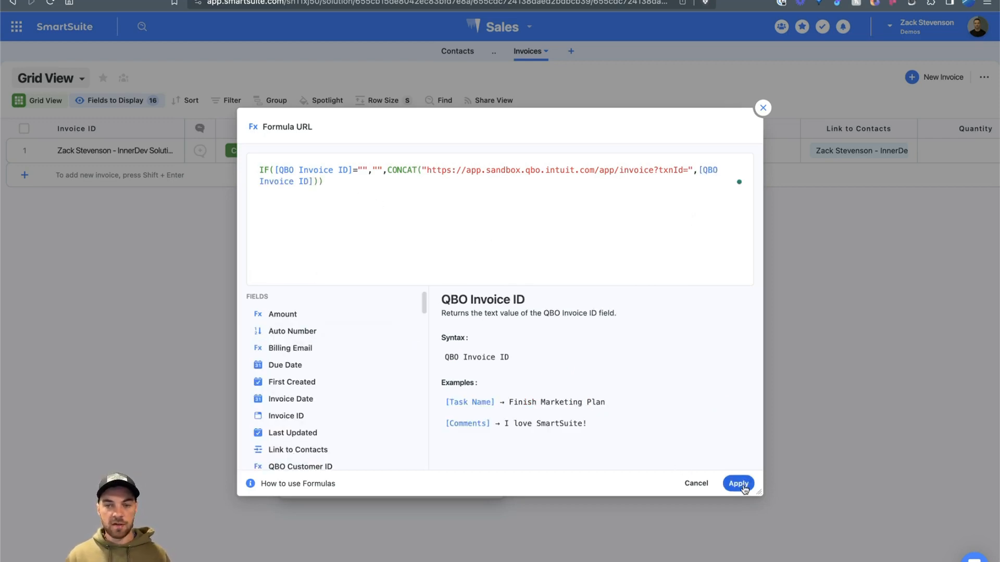
click(738, 483)
Step: Save the Open Invoice field and narrow its column slightly in the Invoices grid
click(471, 488)
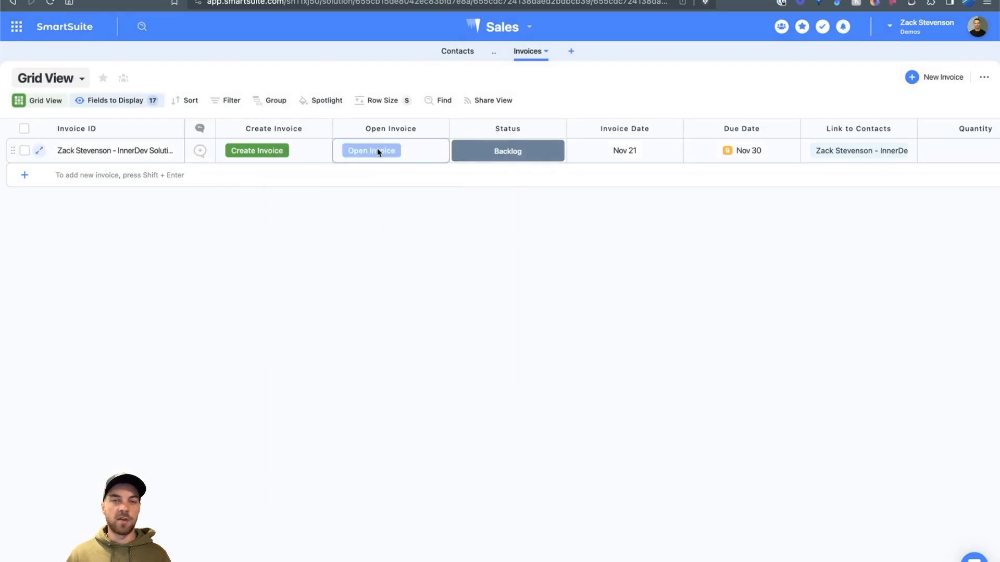
click(377, 151)
drag(448, 134, 439, 136)
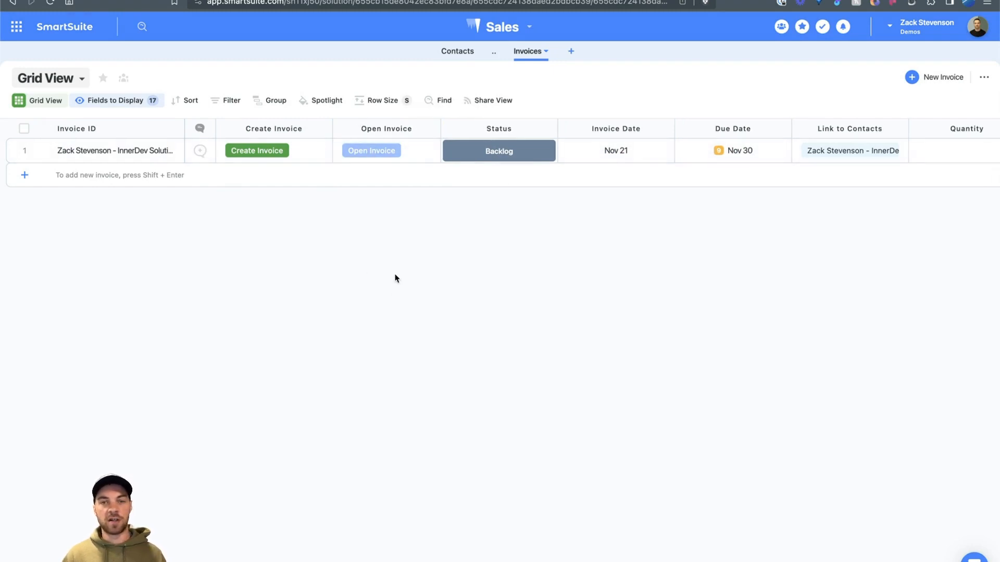
scroll(396, 278, right, 10)
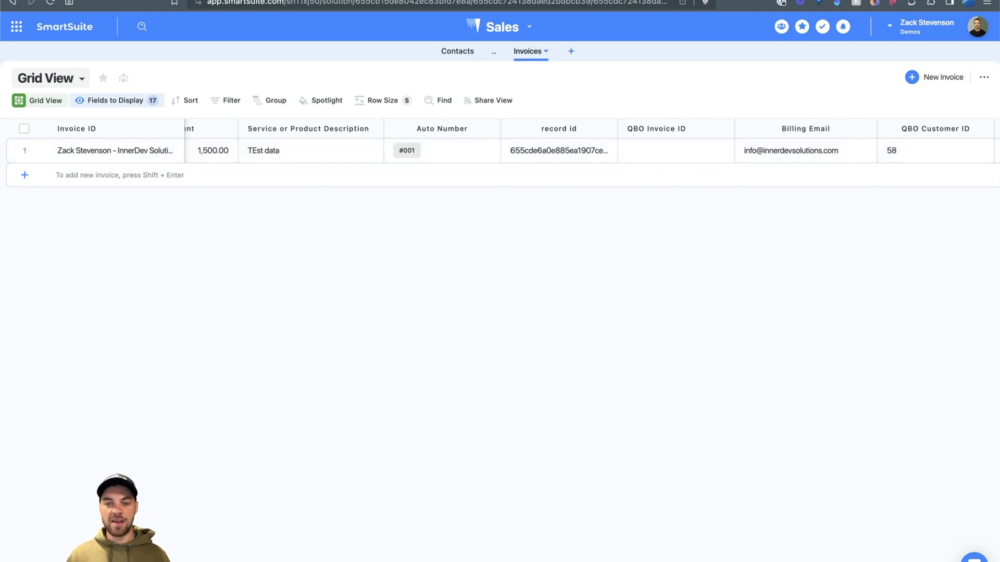
scroll(161, 526, left, 10)
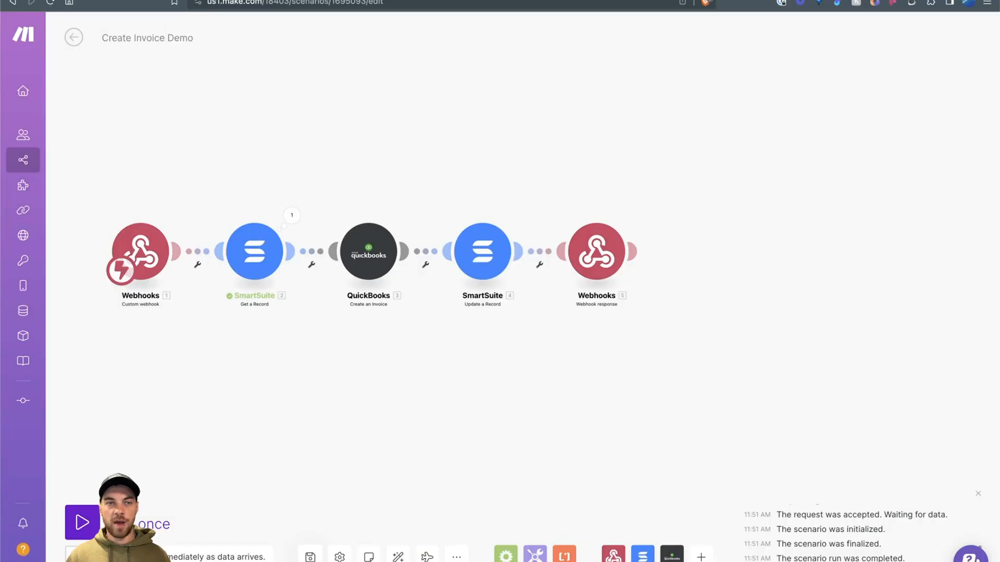
Step: Run the Create Invoice Demo scenario once, then return to the SmartSuite Invoices grid
drag(132, 143, 262, 152)
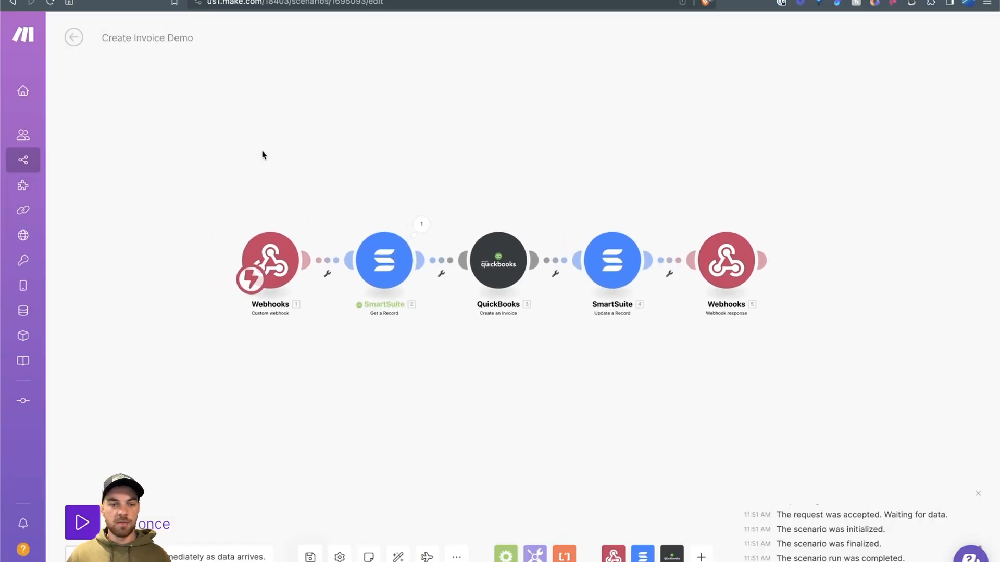
click(89, 524)
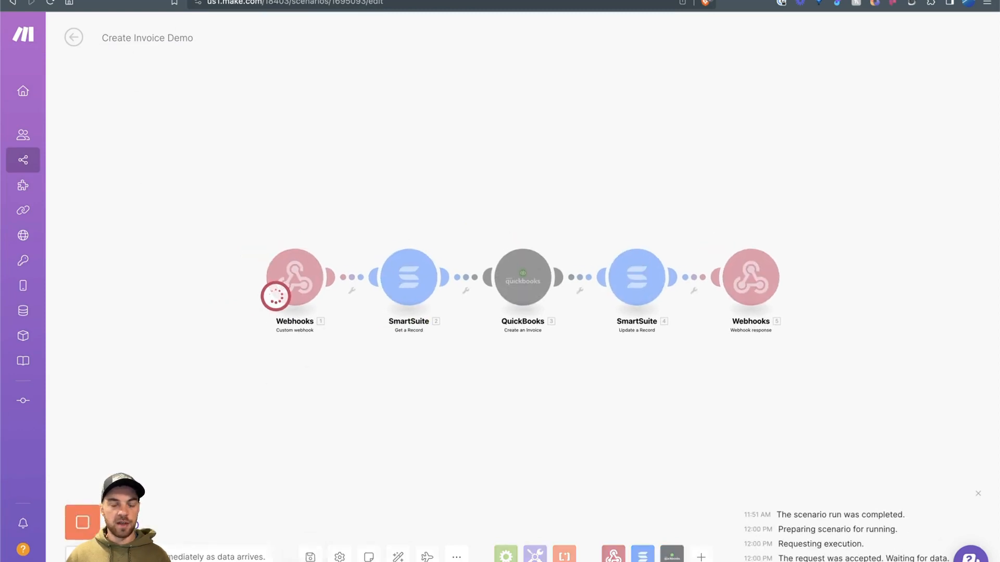
click(94, 1)
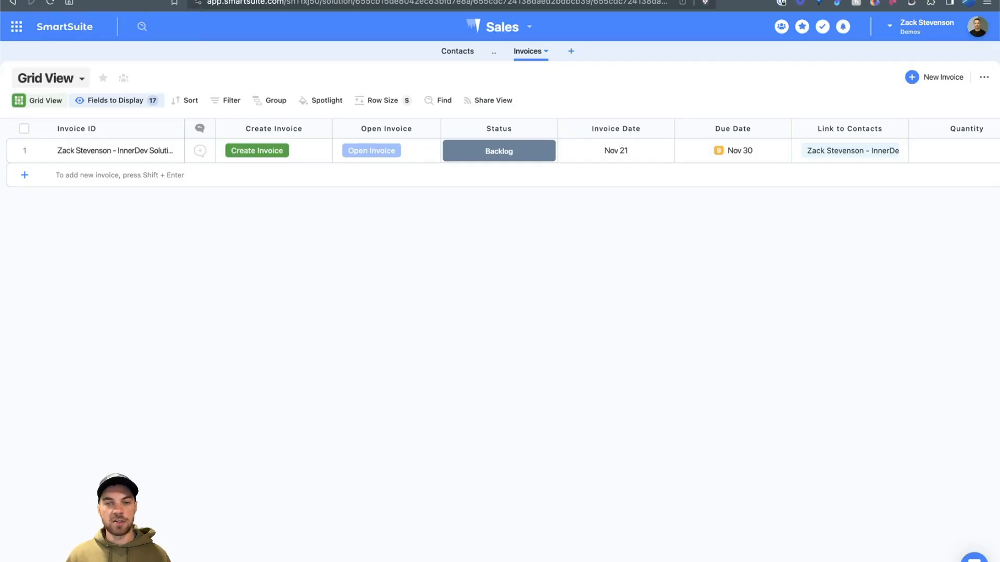
Step: Trigger Create Invoice on the SmartSuite record and review the resulting Make run
click(261, 151)
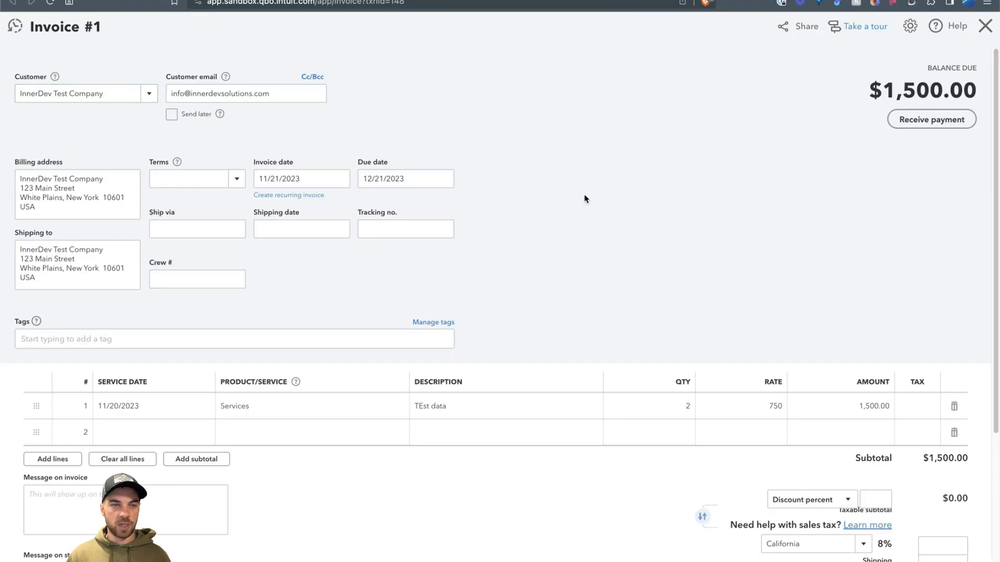
click(393, 0)
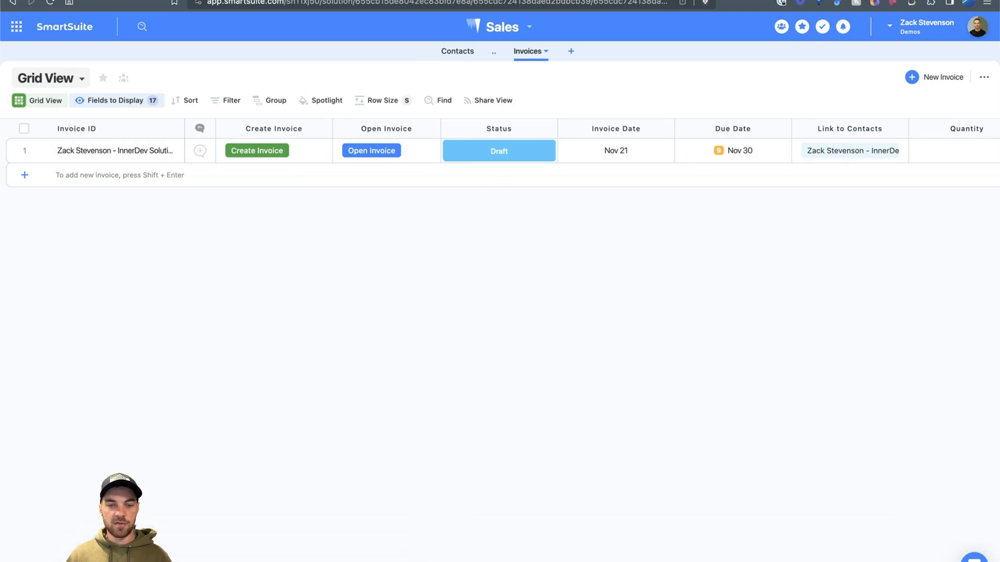
Step: Compare the record's QBO Invoice ID 148 with the txnId in the QuickBooks invoice URL
scroll(588, 151, right, 10)
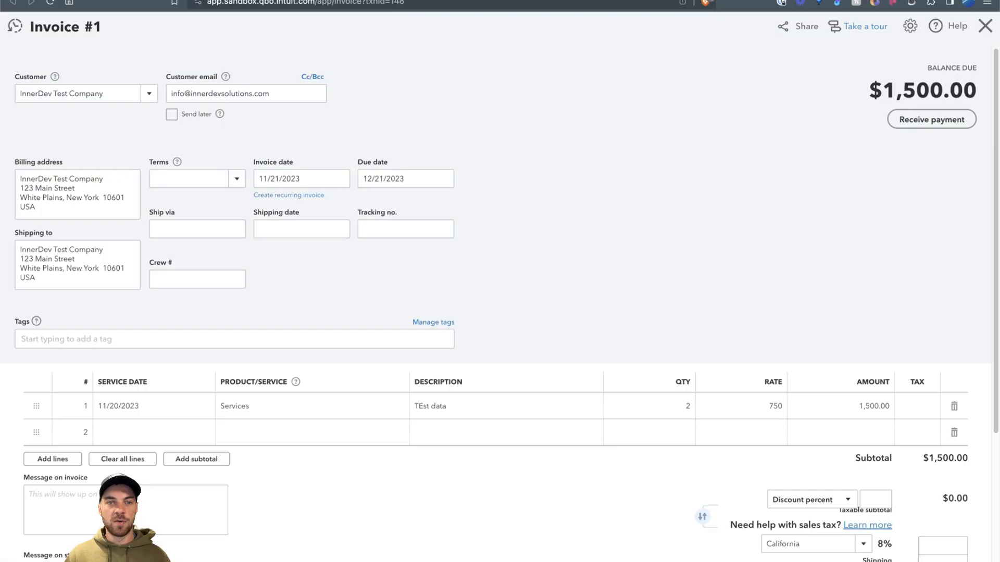
drag(411, 4, 391, 4)
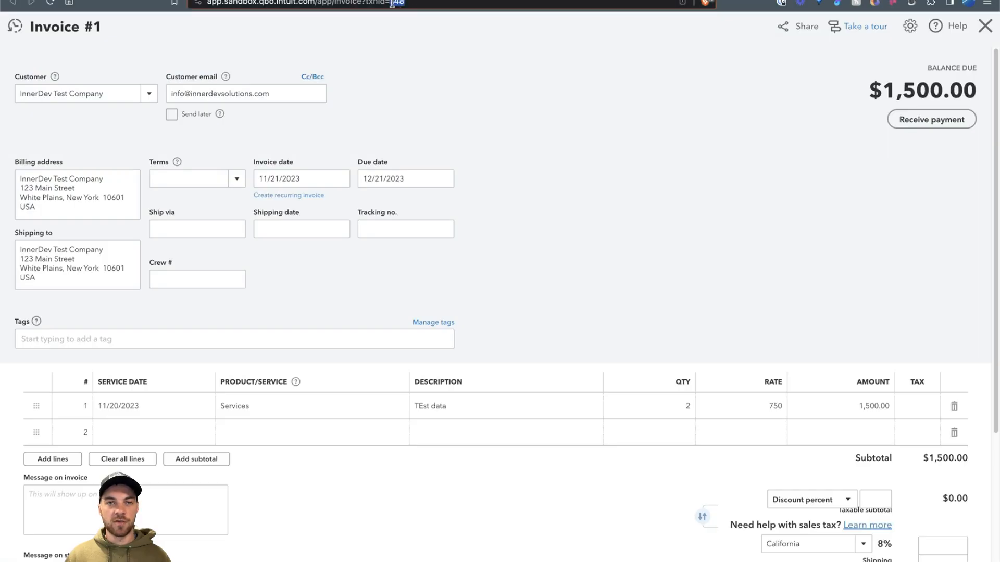
click(451, 78)
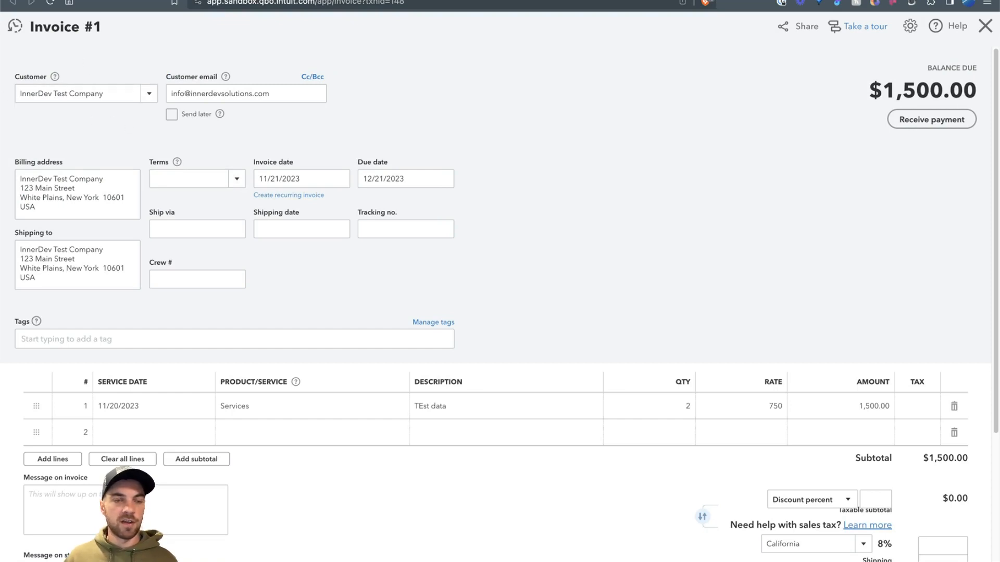
click(1, 115)
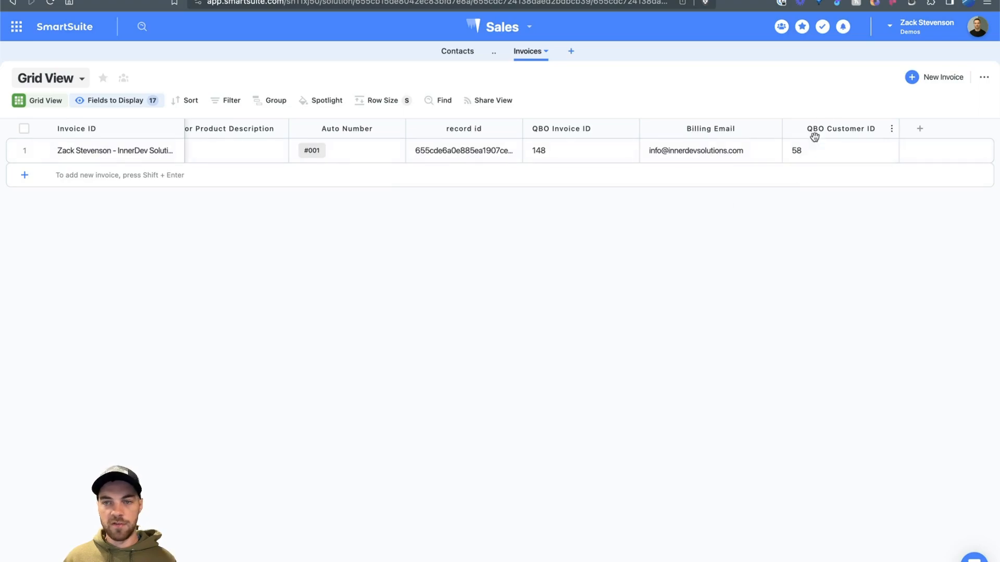
click(225, 1)
right_click(300, 94)
click(276, 78)
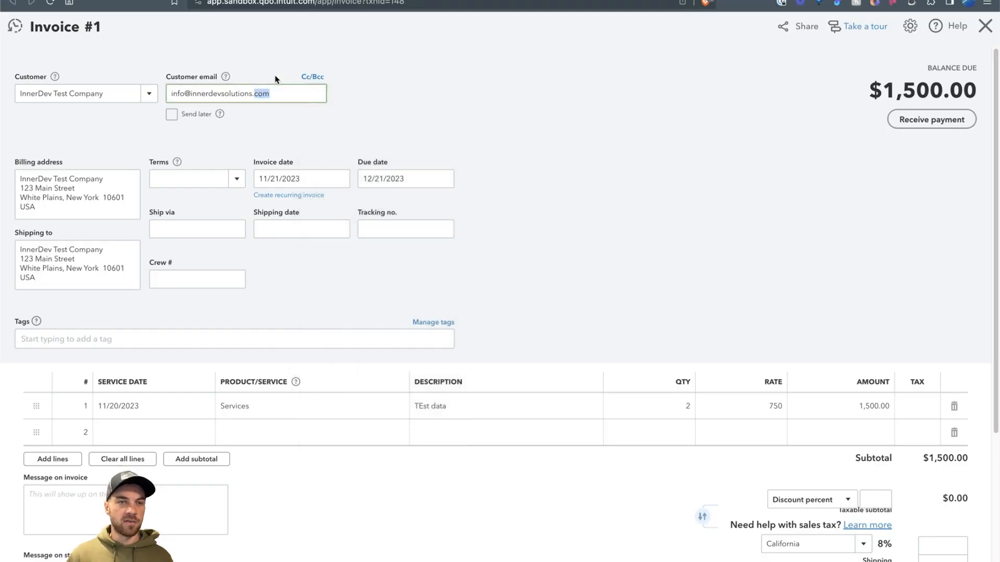
click(258, 50)
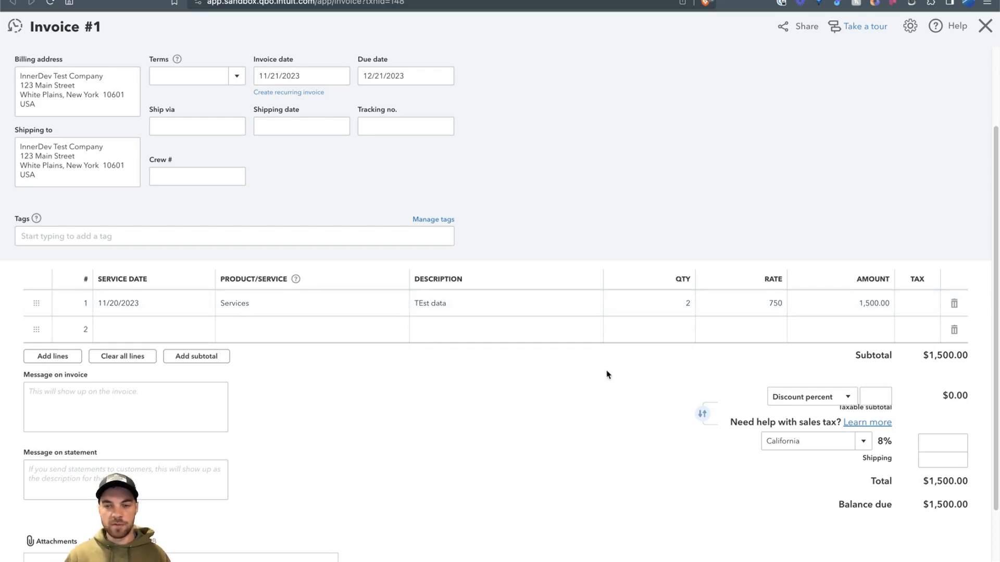
scroll(605, 373, down, 1)
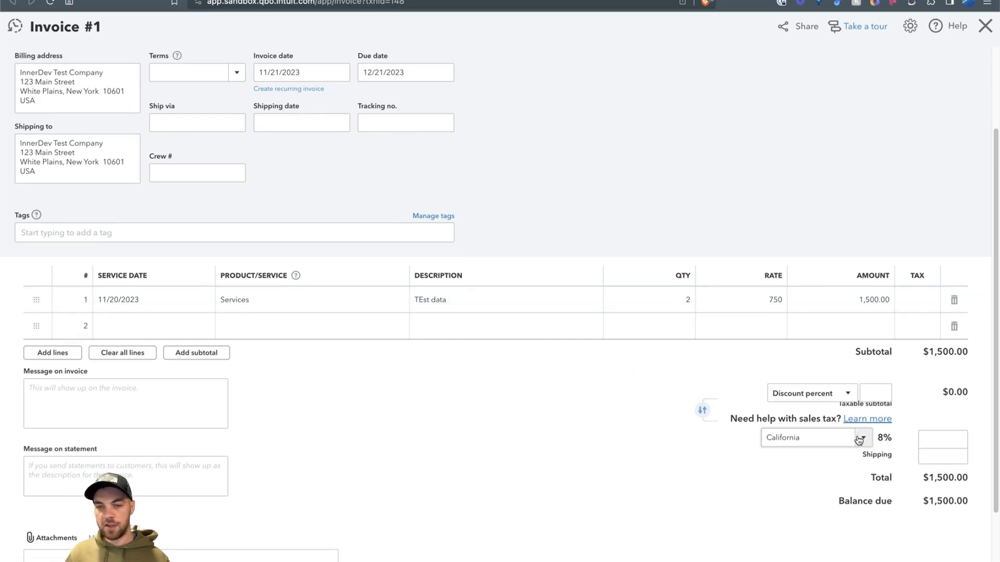
scroll(311, 451, down, 2)
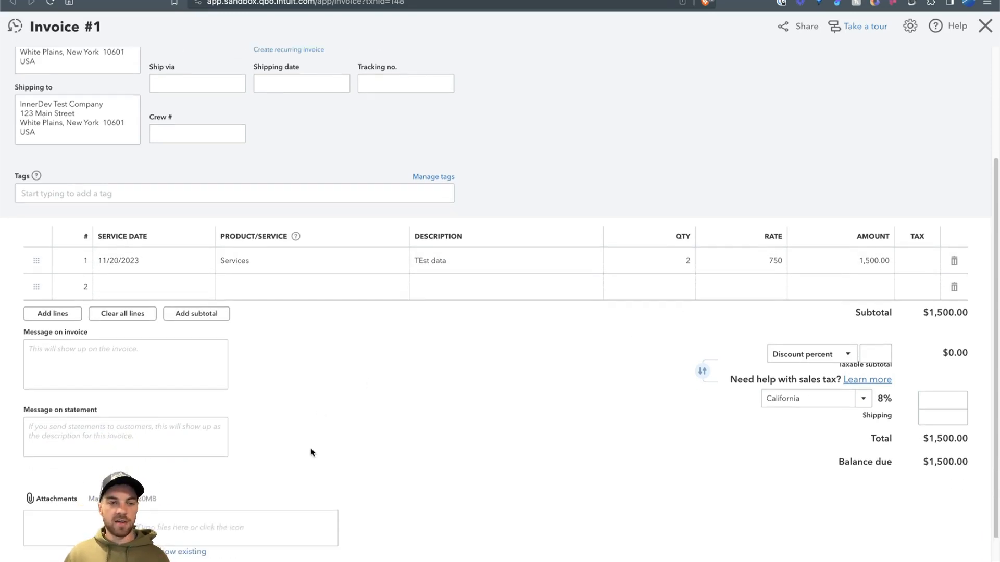
scroll(318, 437, up, 5)
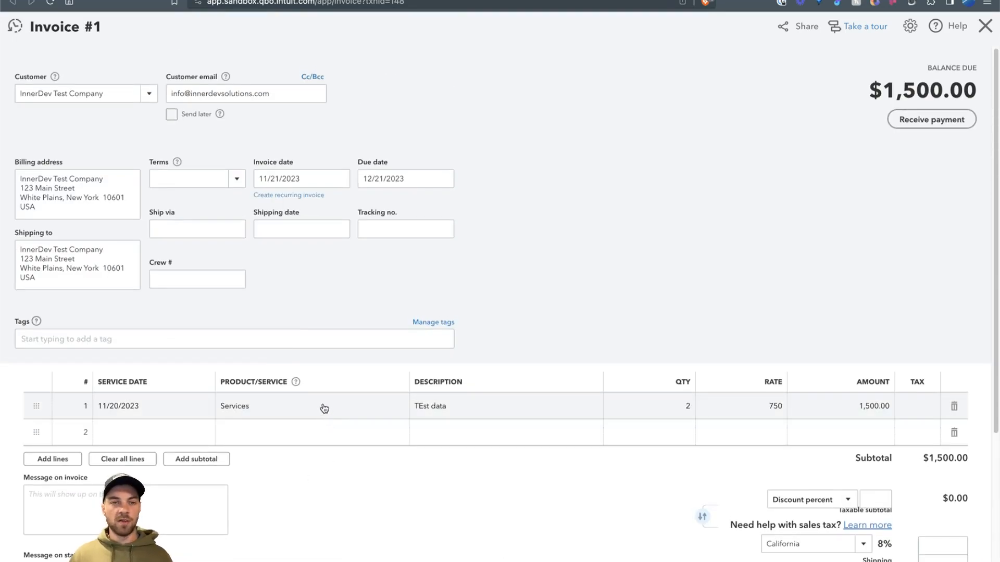
scroll(341, 414, down, 3)
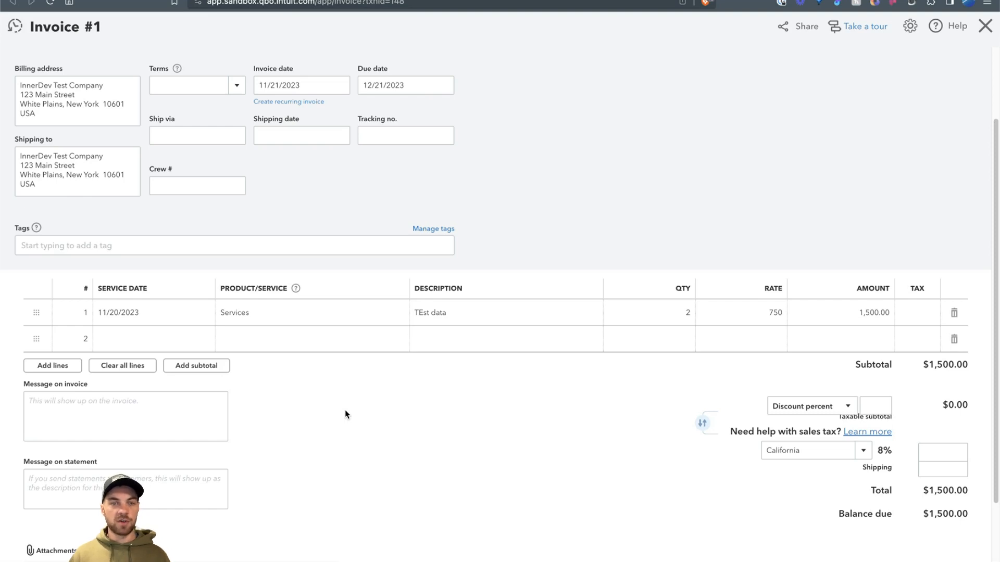
scroll(345, 414, up, 3)
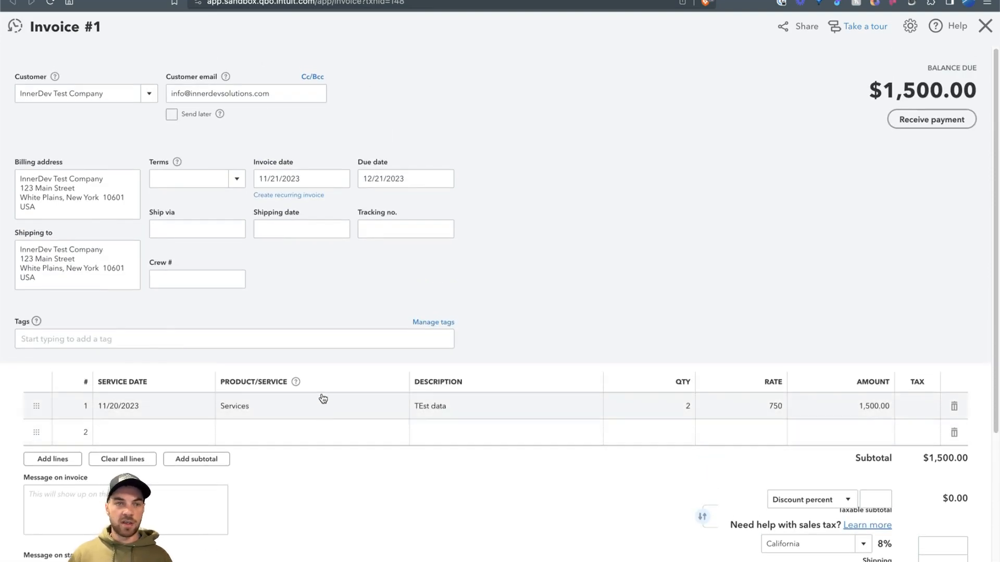
scroll(436, 273, down, 3)
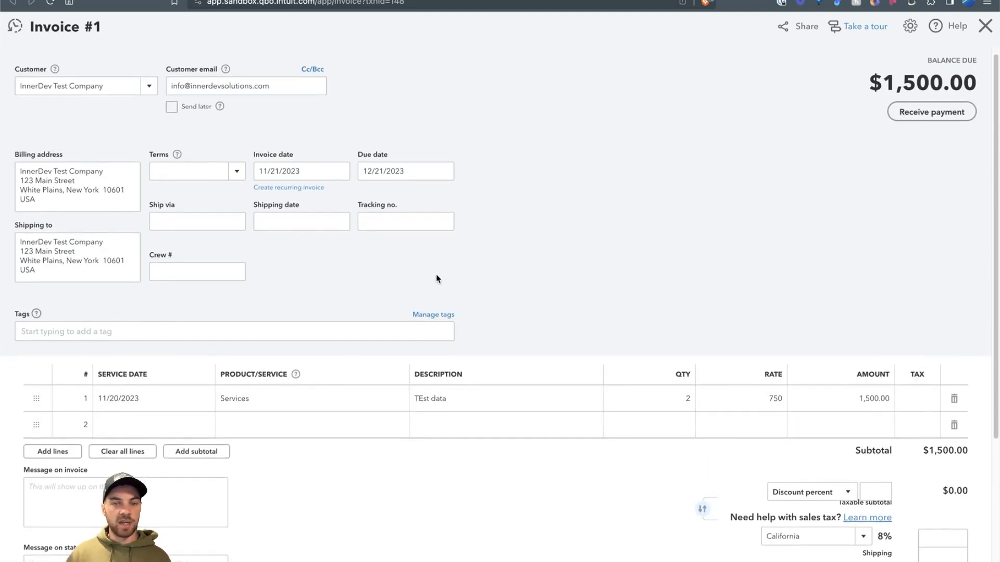